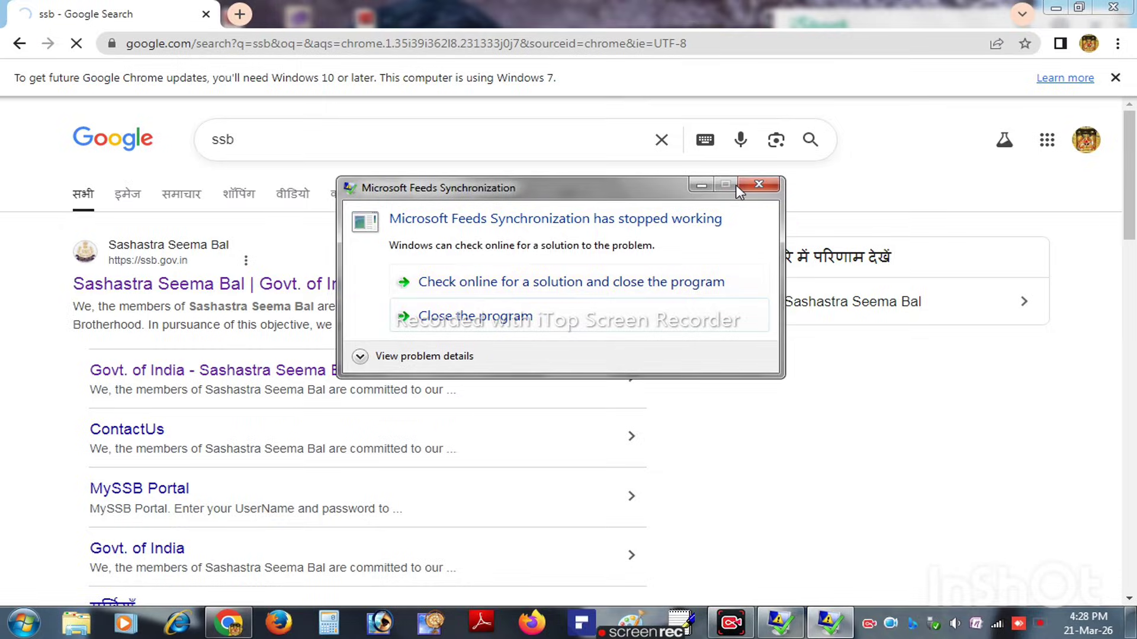
- Close the two 'has stopped working' crash dialogs and the Chrome update notice
left_click(751, 185)
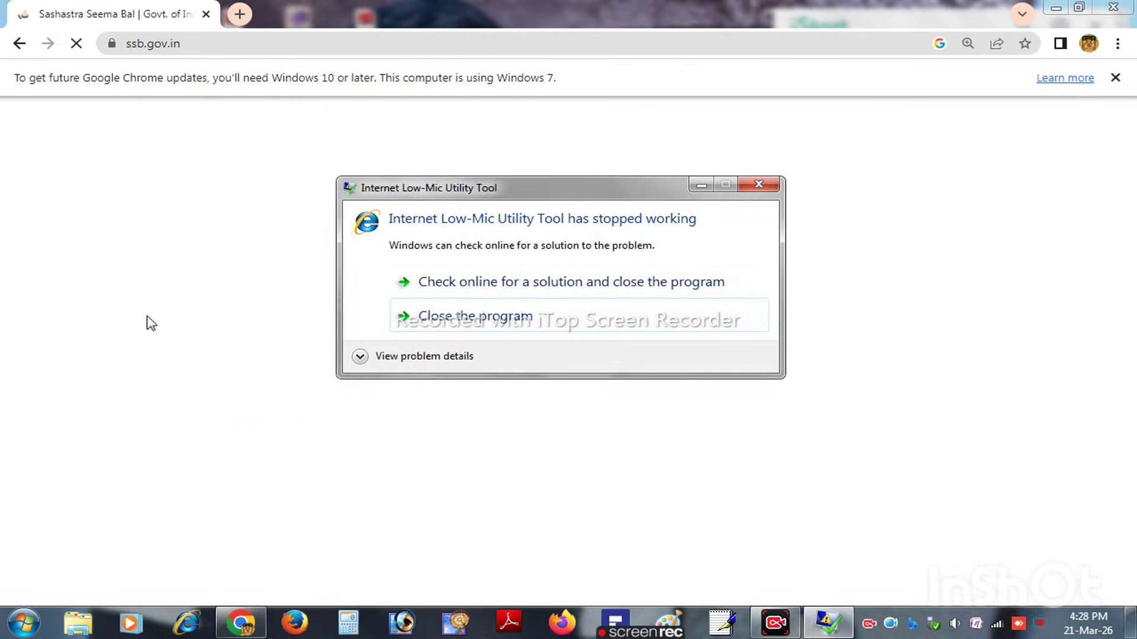
left_click(760, 186)
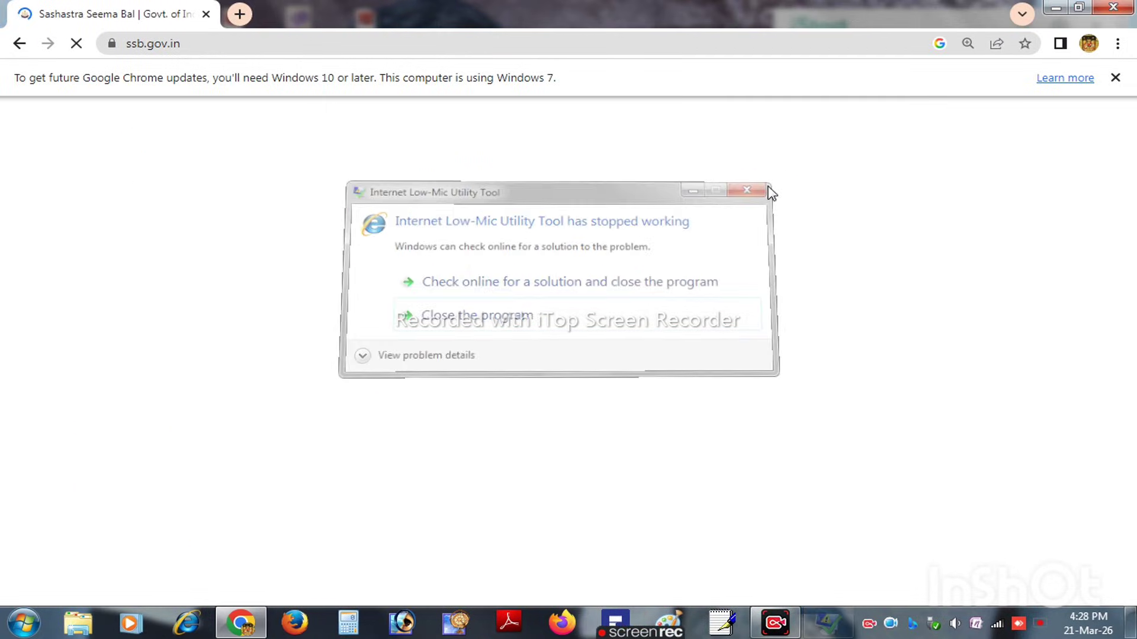
left_click(1114, 78)
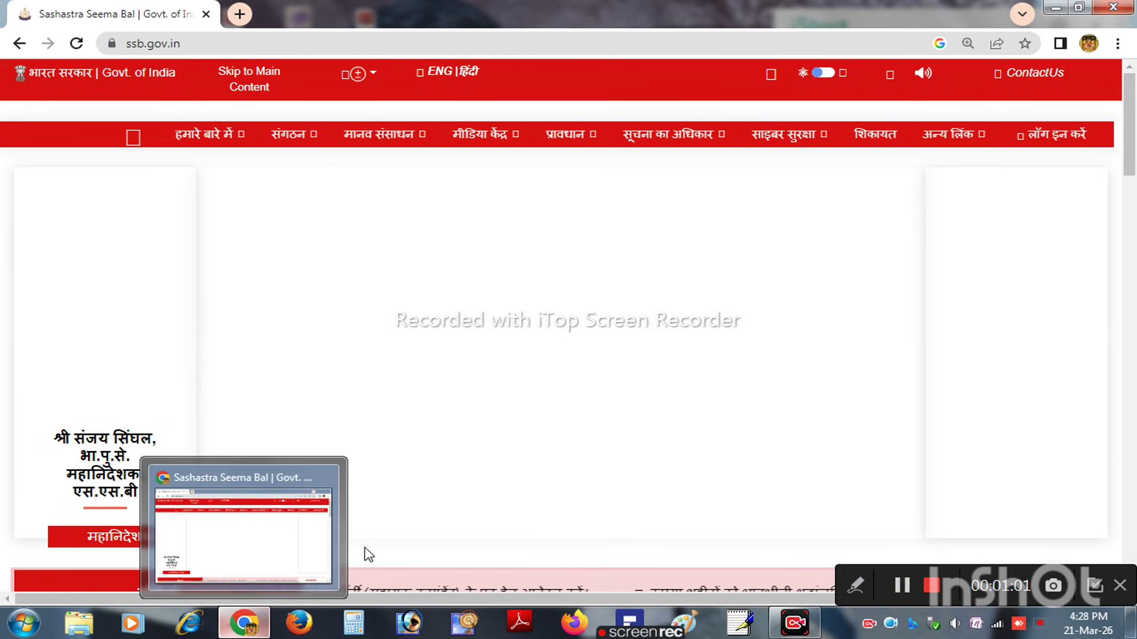
- Open the भर्ती recruitment section and its विज्ञापन page, then return to recruitment home
scroll(533, 411, "down", 7)
scroll(726, 445, "down", 11)
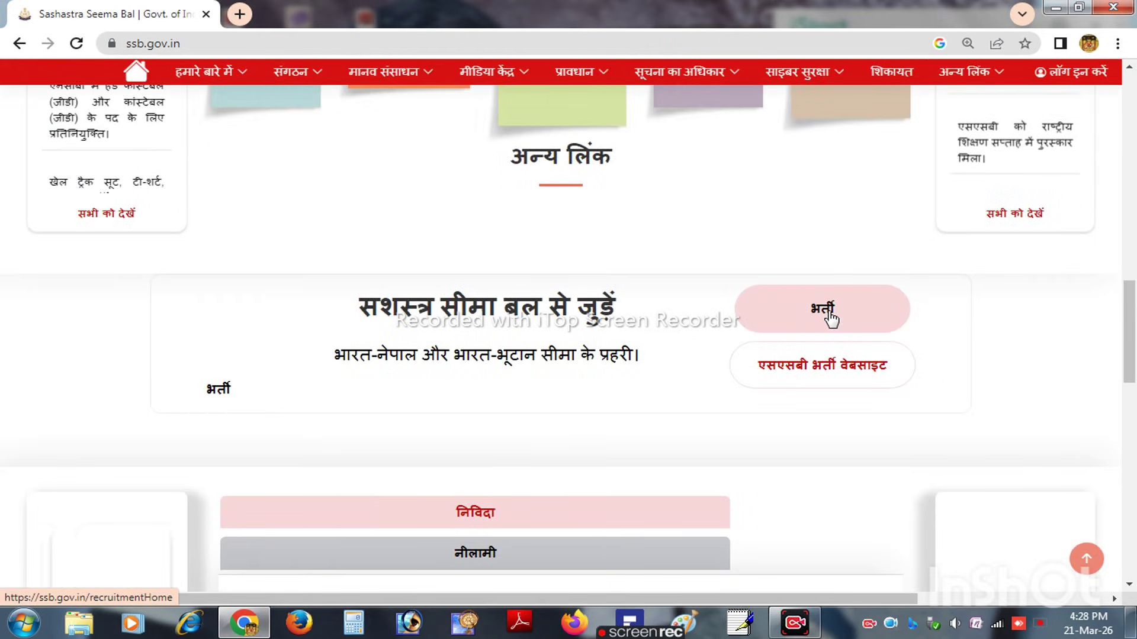
left_click(832, 319)
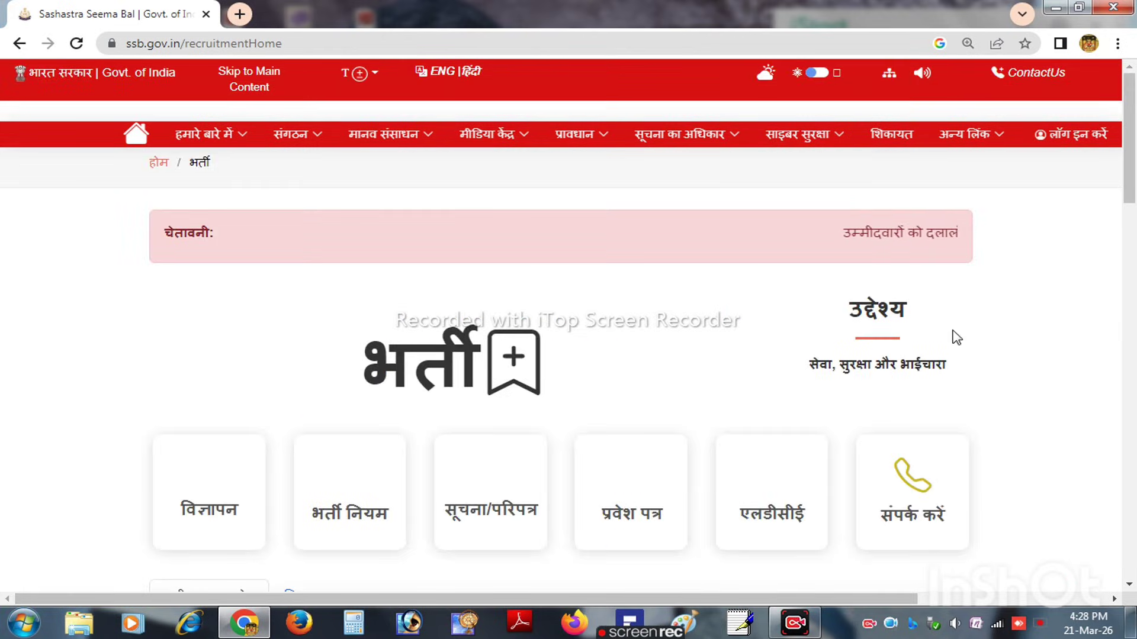
scroll(515, 343, "down", 5)
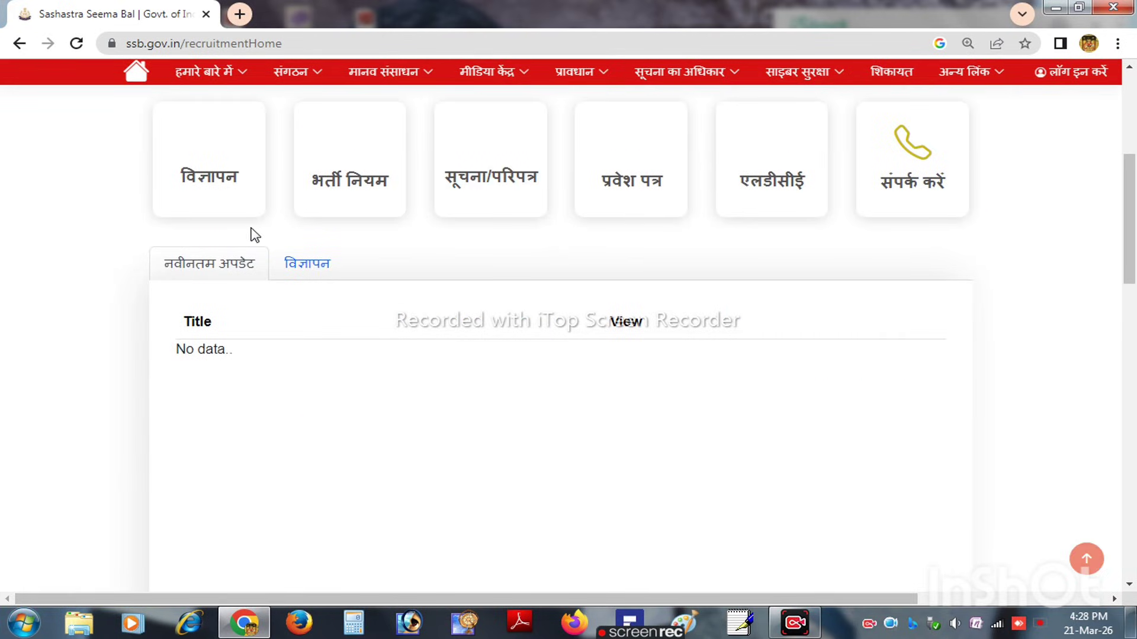
left_click(245, 213)
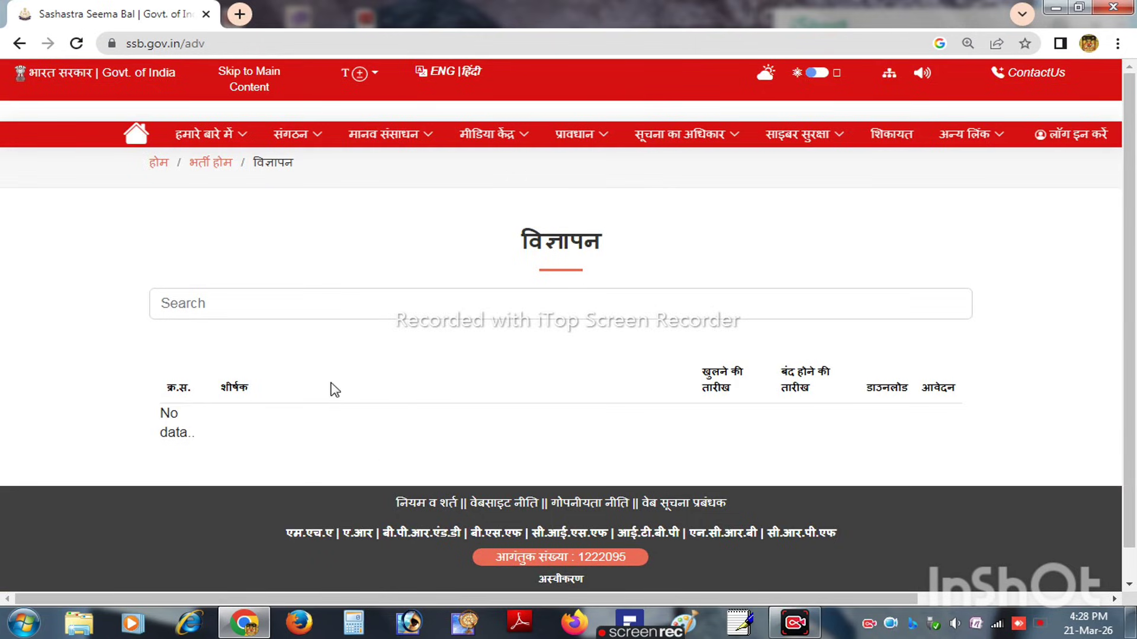
left_click(221, 177)
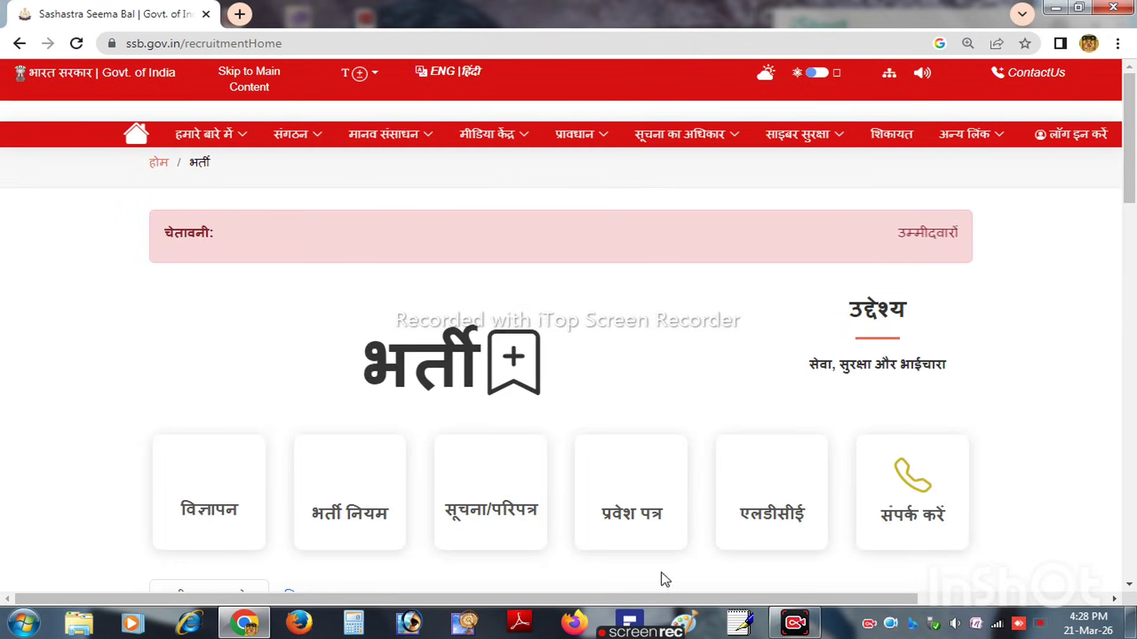
- Browse the recruitment home page and reload it
scroll(621, 533, "down", 3)
scroll(490, 490, "down", 20)
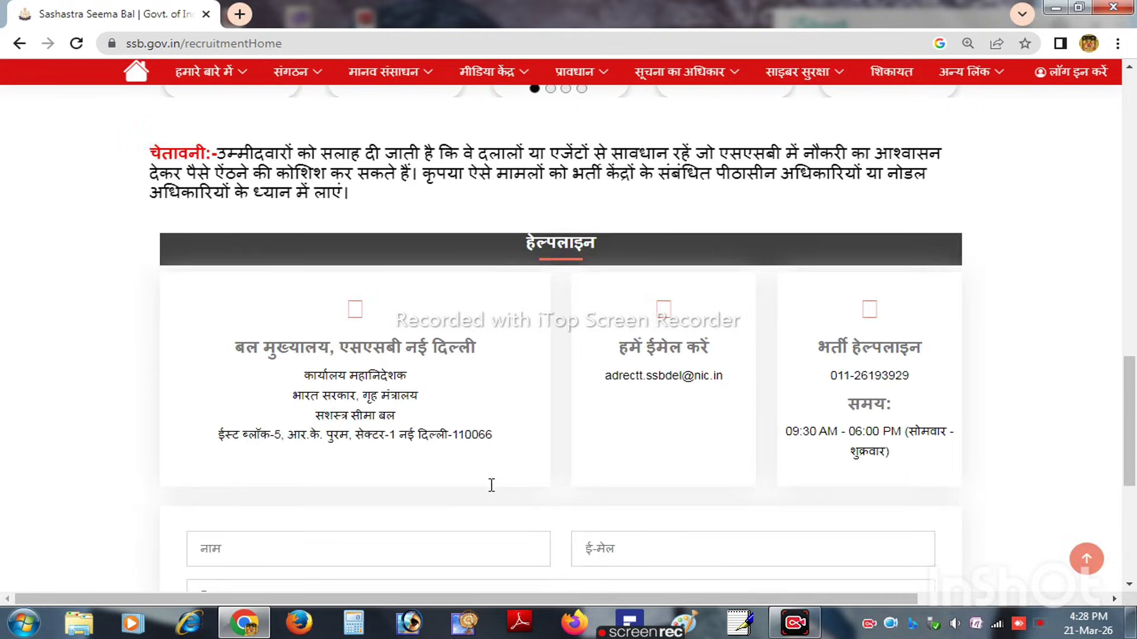
scroll(489, 489, "down", 3)
scroll(488, 487, "up", 12)
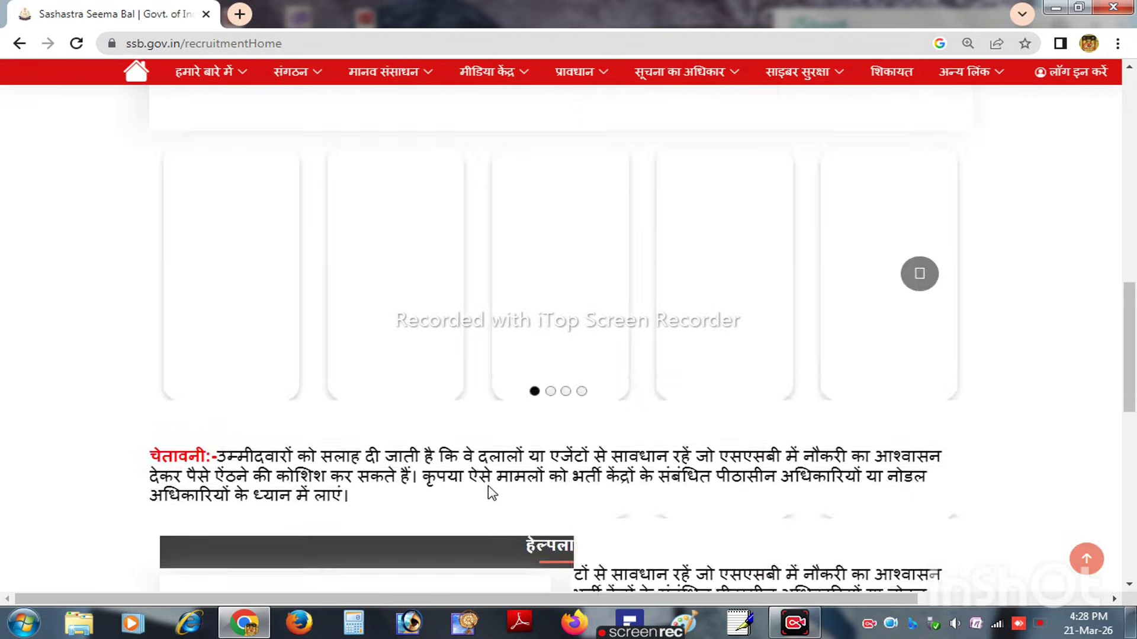
scroll(492, 493, "up", 8)
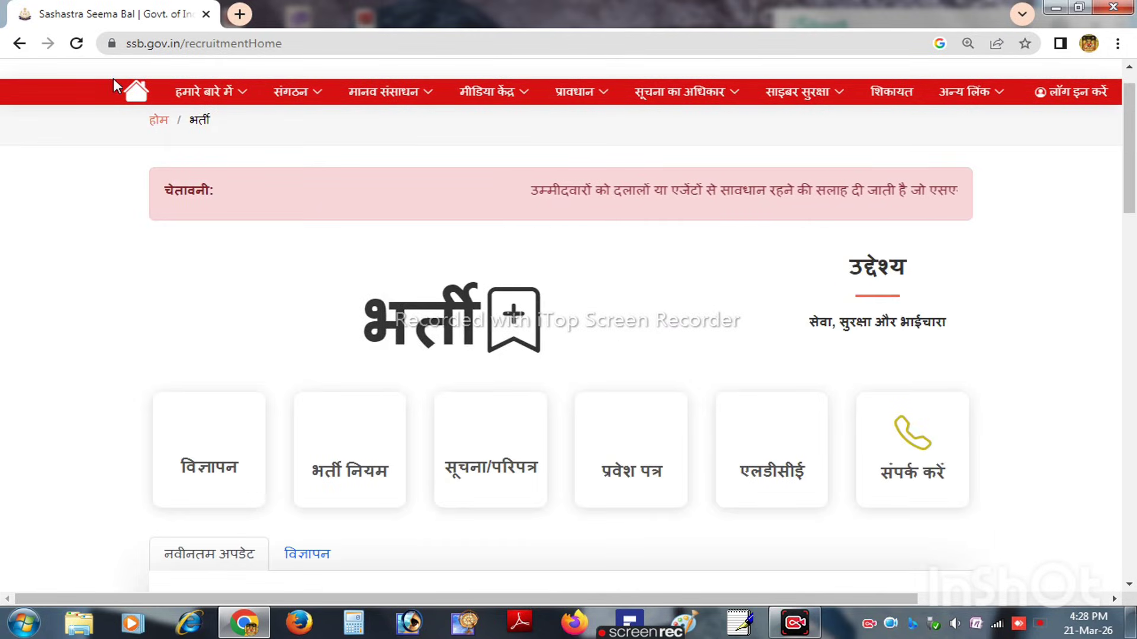
left_click(576, 432)
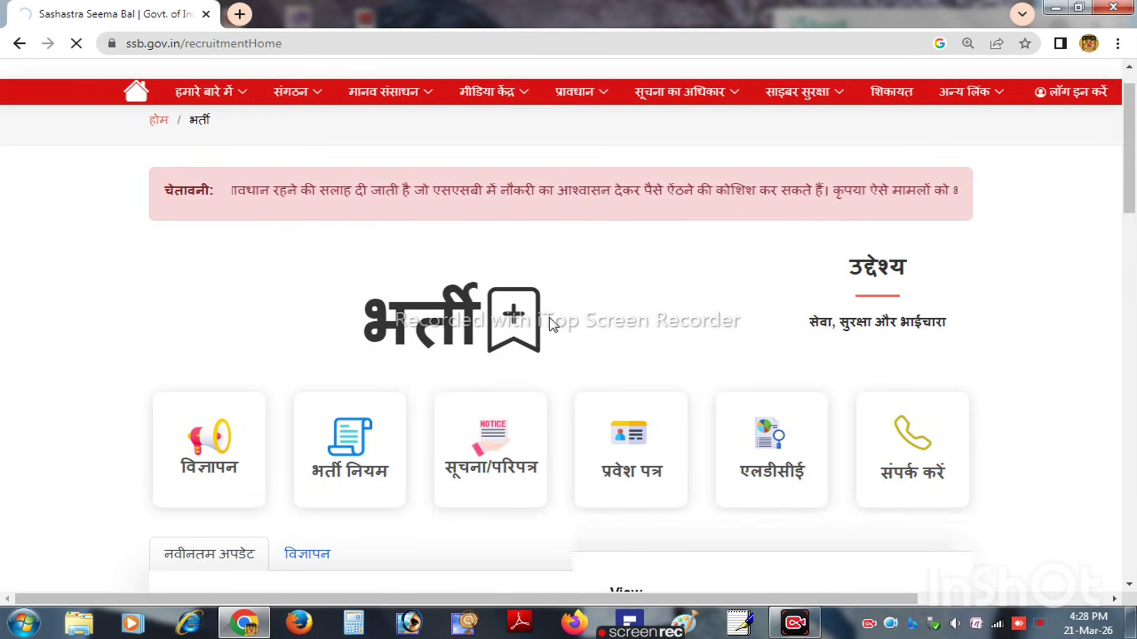
- Revisit the advertisements listing, then go back to recruitment home and refresh it
scroll(413, 435, "down", 3)
scroll(413, 435, "down", 3)
scroll(385, 397, "up", 3)
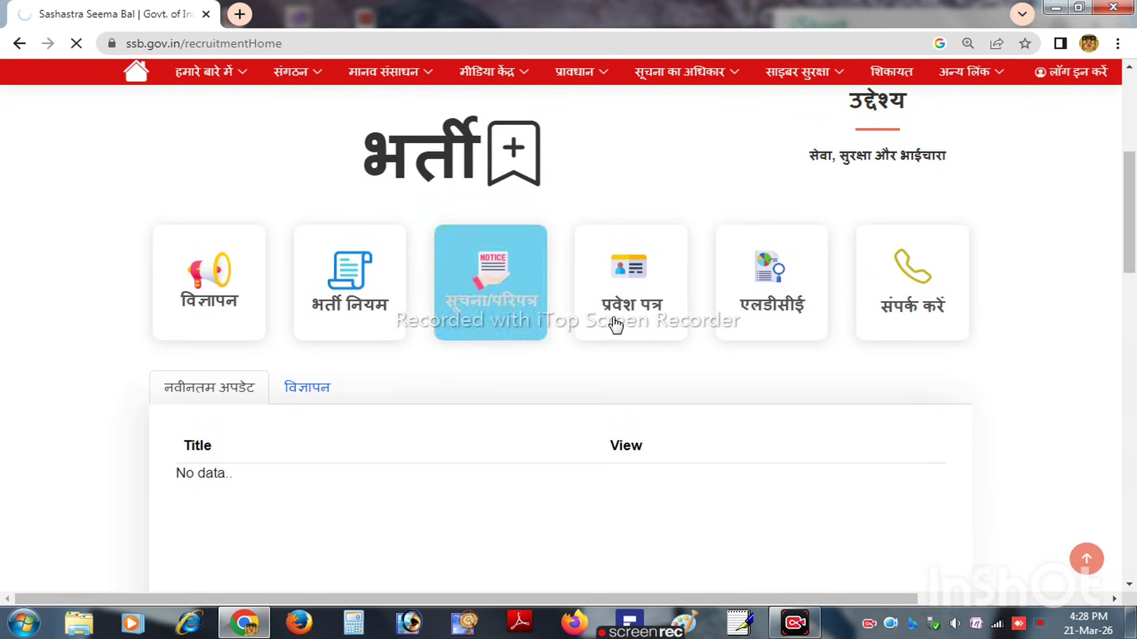
left_click(159, 317)
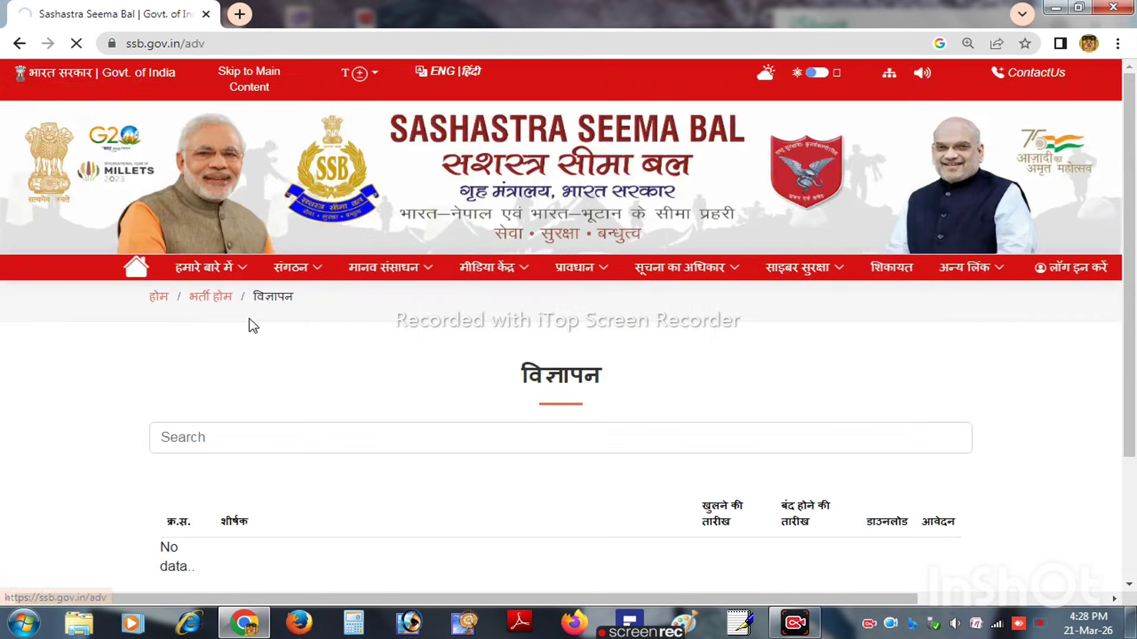
scroll(664, 586, "down", 3)
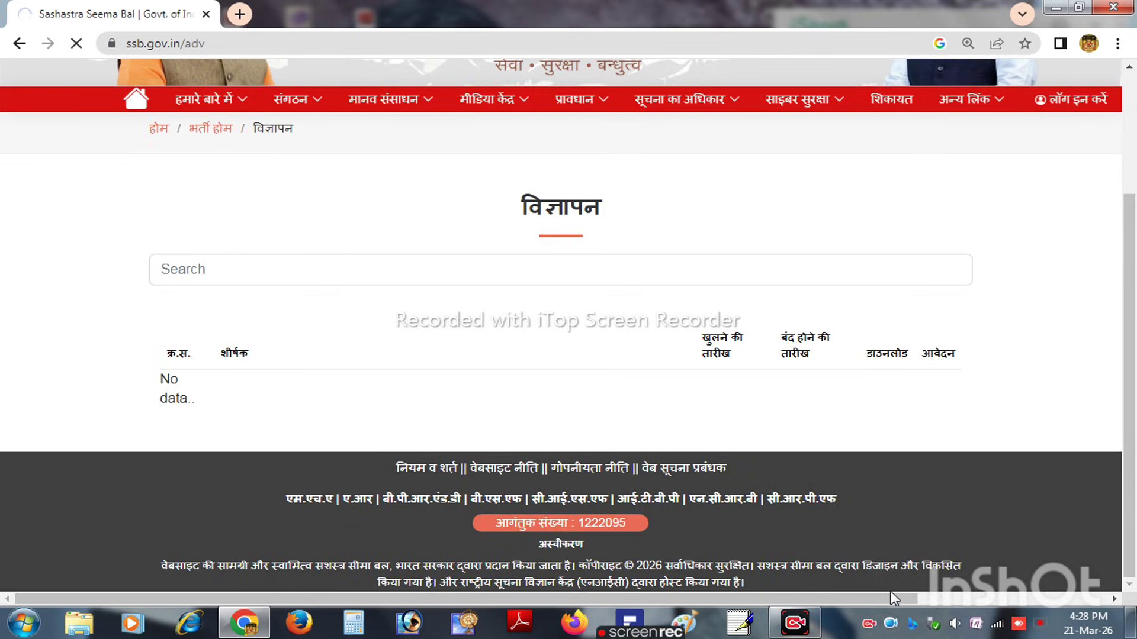
key("alt+Left")
key("F5")
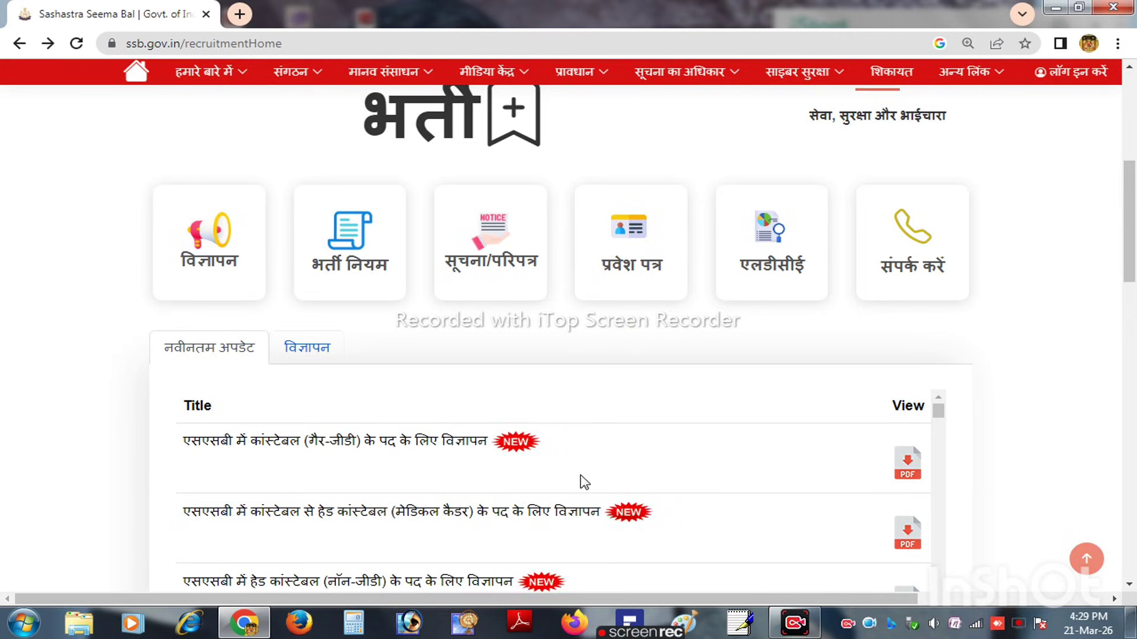
- Show the विज्ञापन tab listing constable and sub-inspector posts open 21 Mar to 20 Apr 2026
scroll(581, 480, "down", 3)
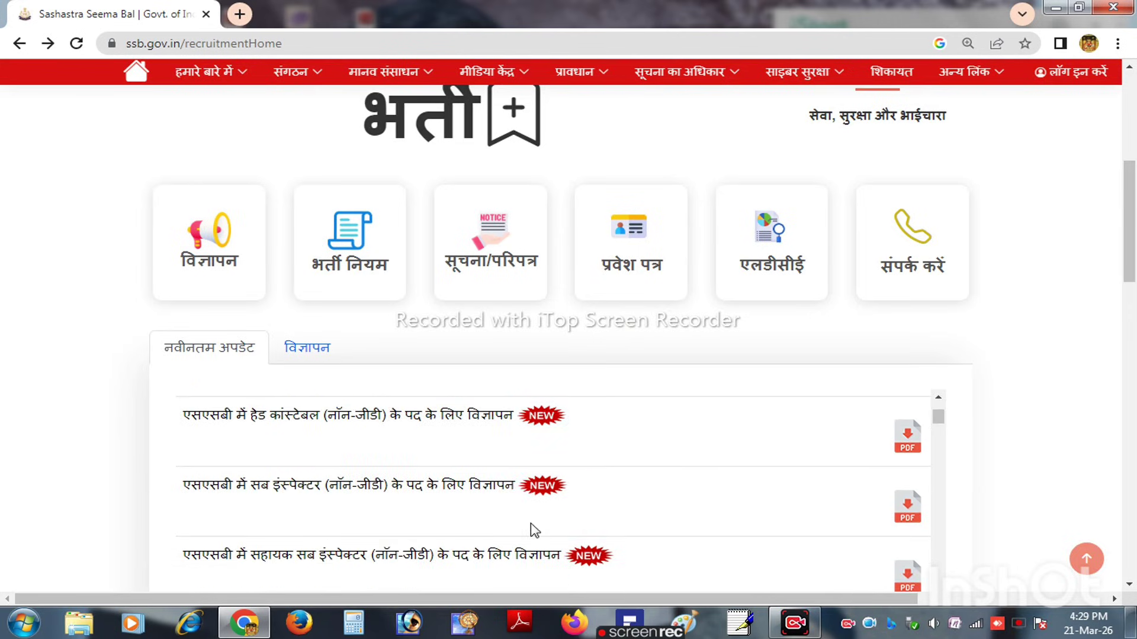
left_click(305, 349)
scroll(221, 510, "down", 2)
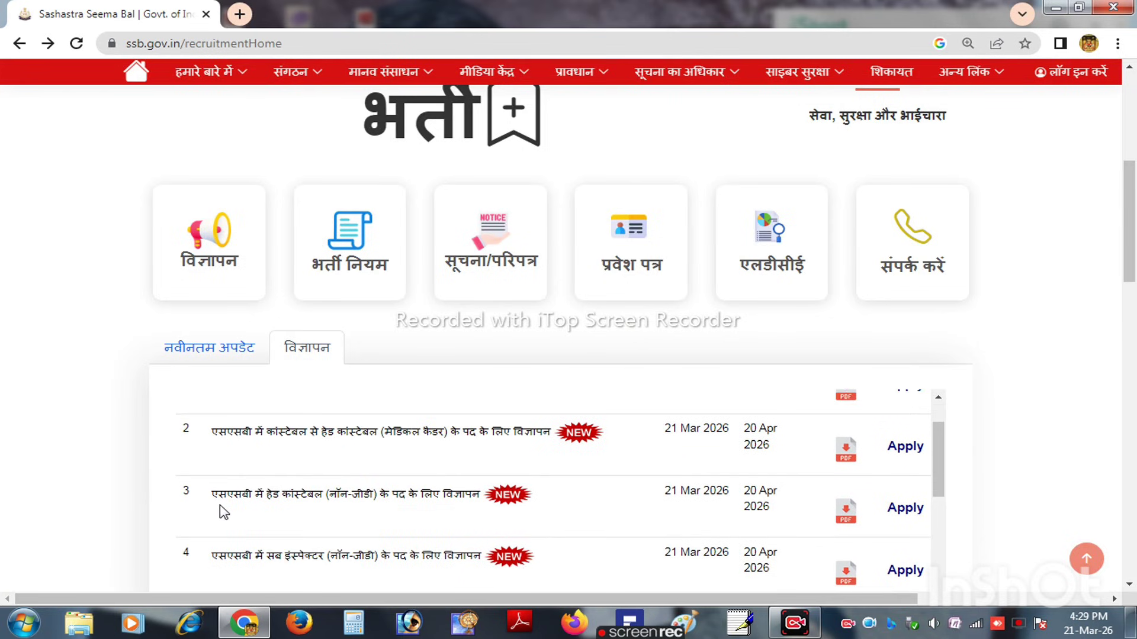
scroll(221, 501, "up", 2)
scroll(52, 362, "down", 4)
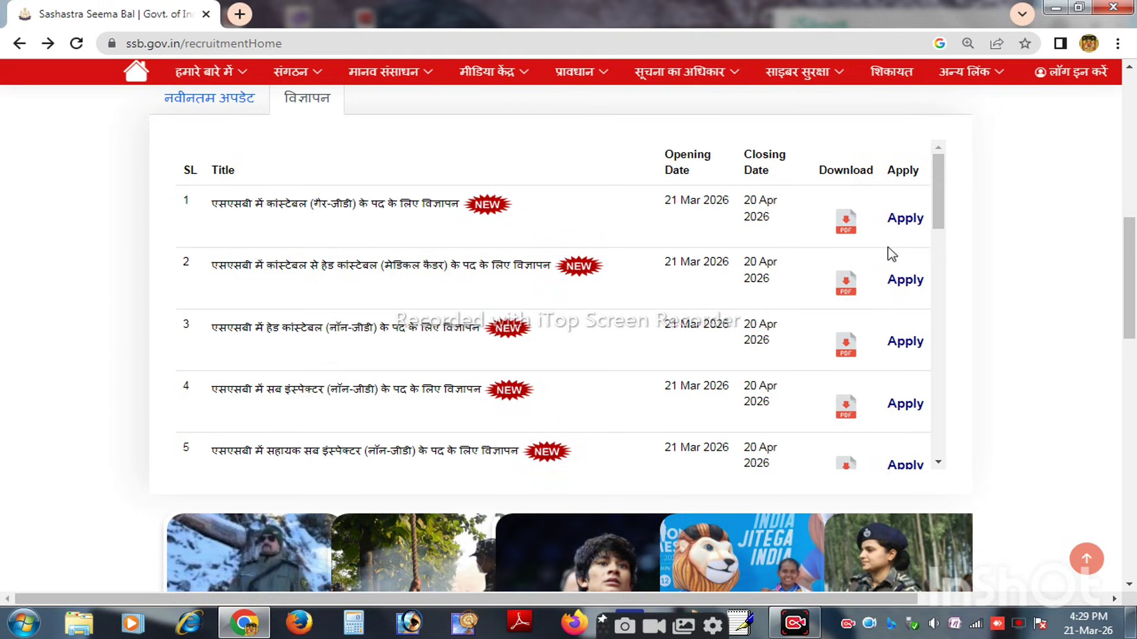
- Apply for the Constables (Non-GD) 2025 advertisement and start a new registration form
left_click(904, 222)
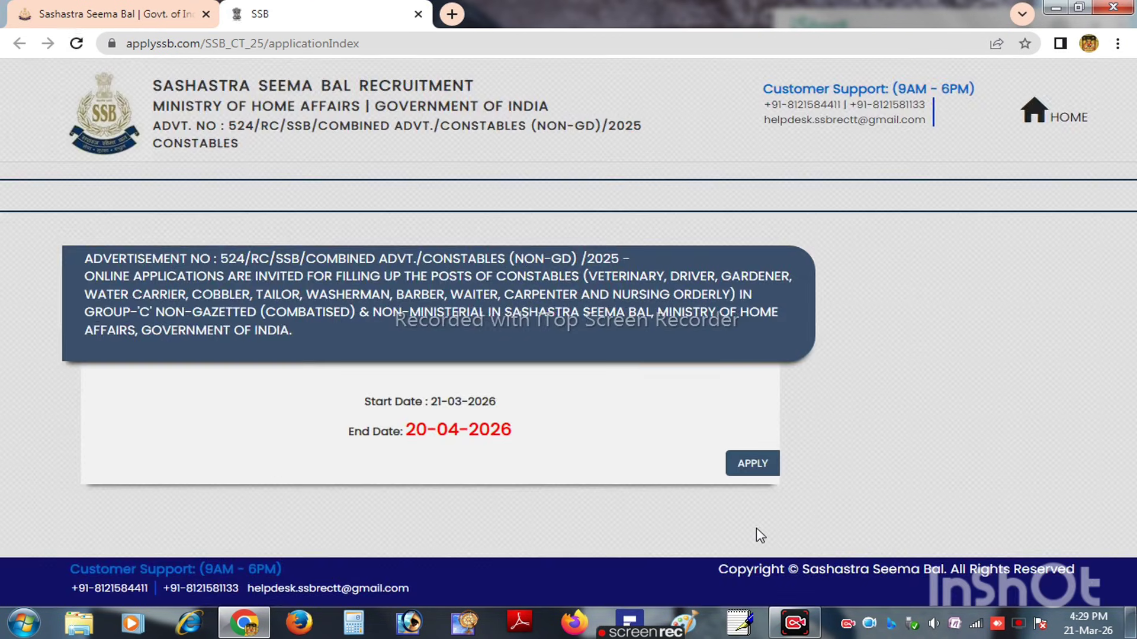
left_click(748, 473)
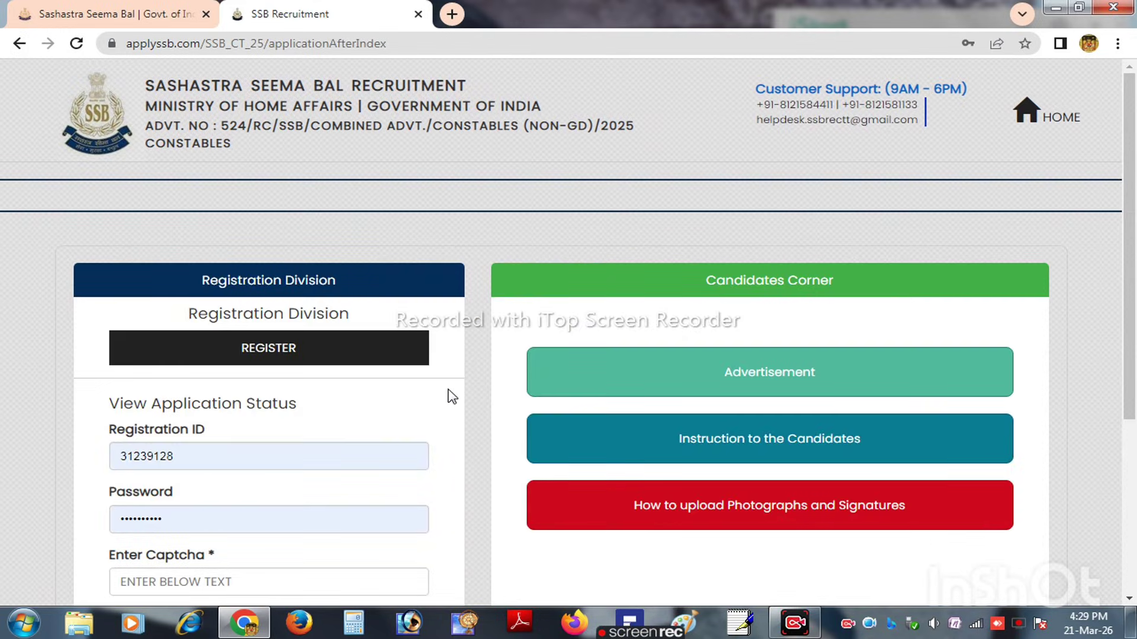
scroll(450, 394, "down", 1)
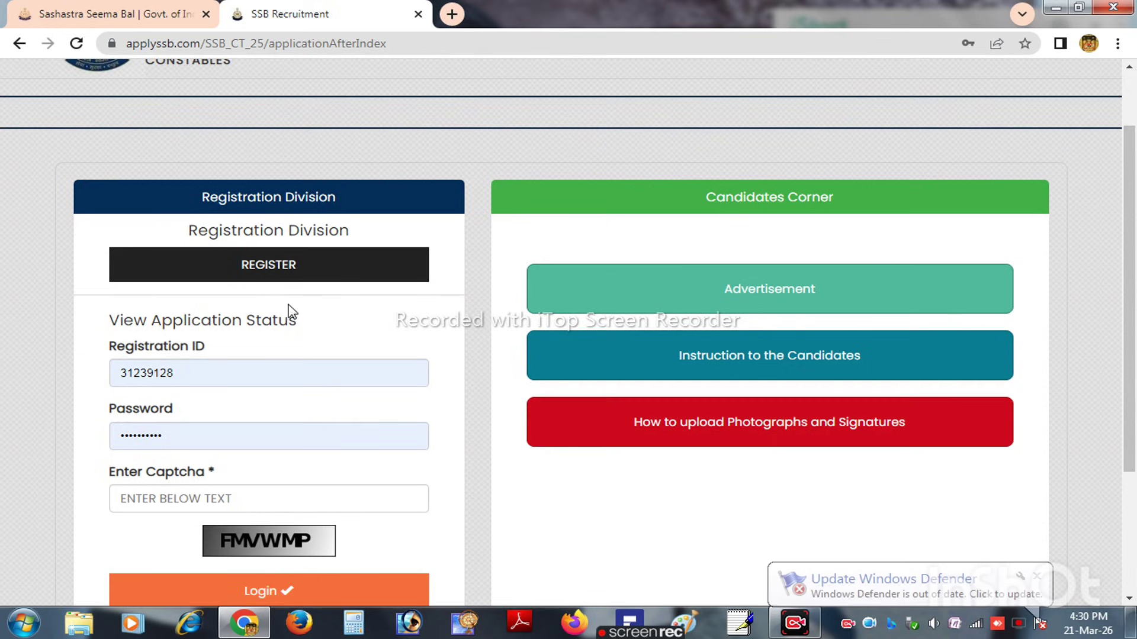
left_click(286, 268)
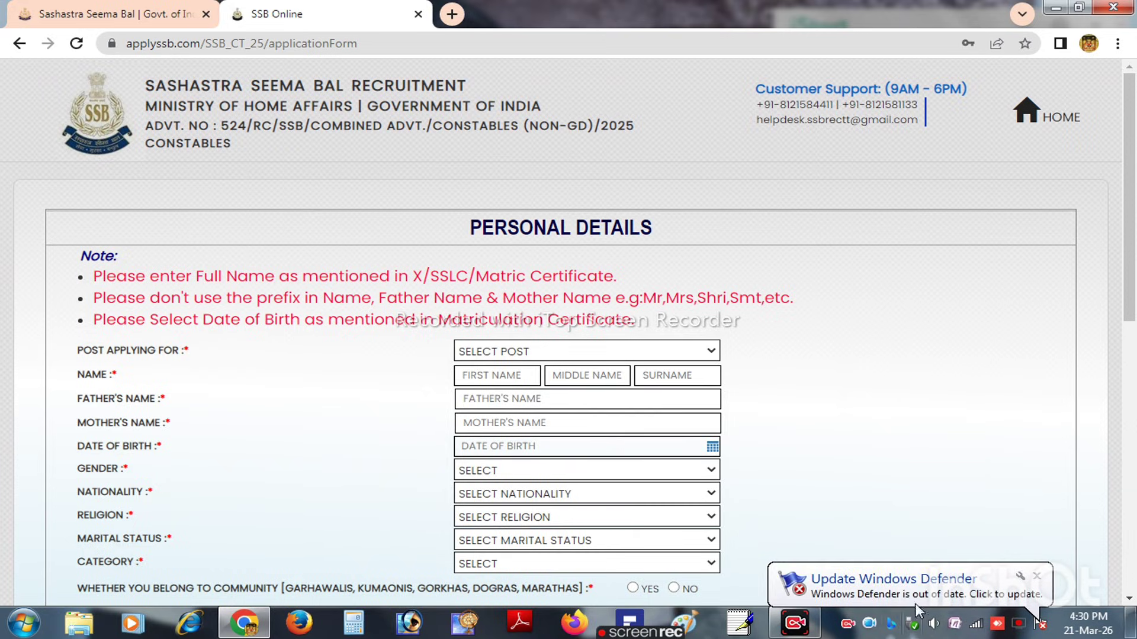
- Choose CONSTABLE (DRIVER) MALE as the post and enter the applicant's first name
left_click(1037, 576)
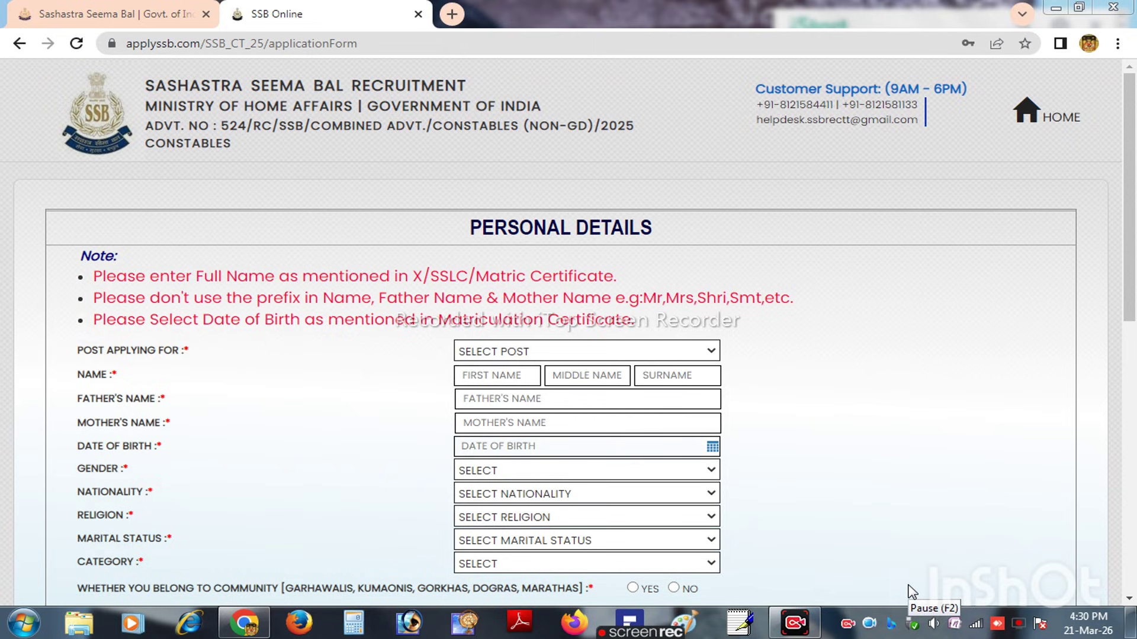
left_click(599, 354)
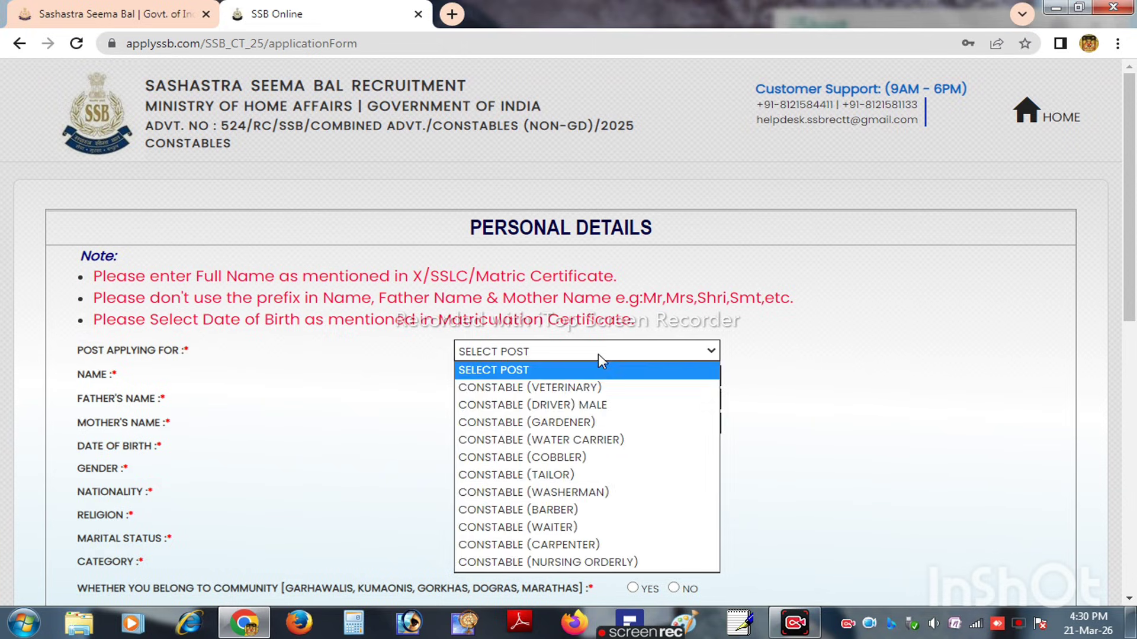
left_click(598, 409)
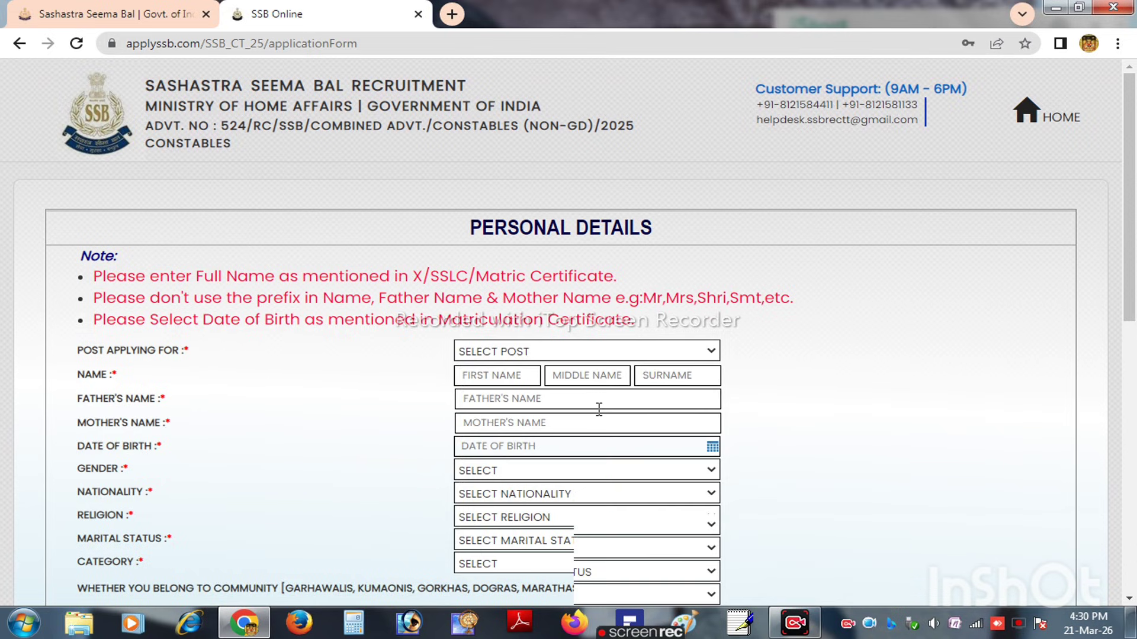
scroll(233, 373, "down", 1)
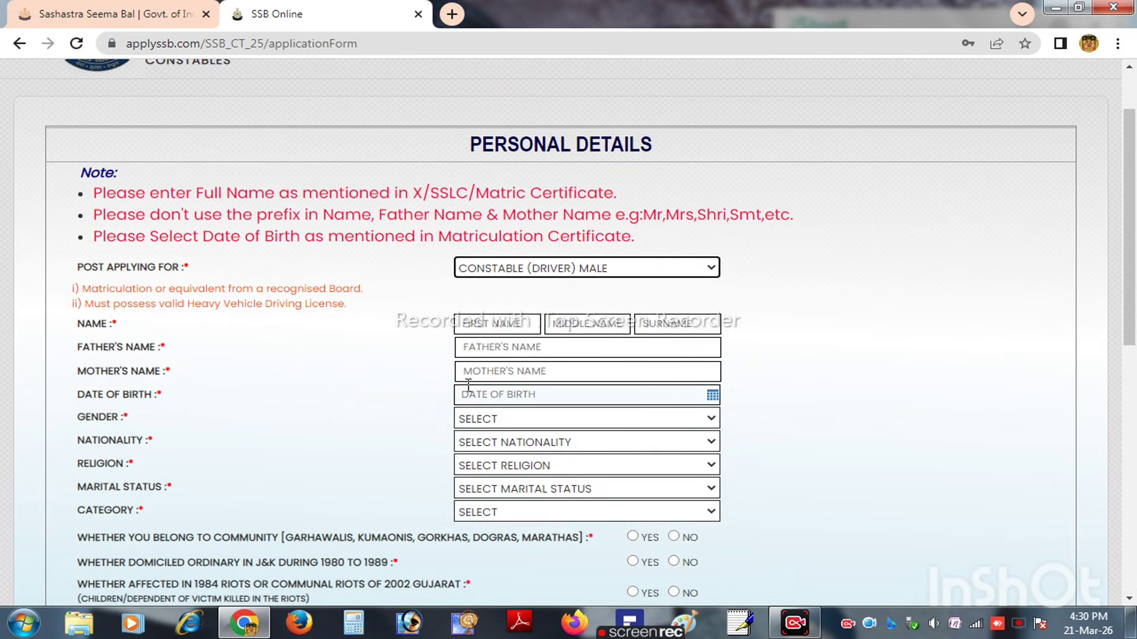
left_click(513, 325)
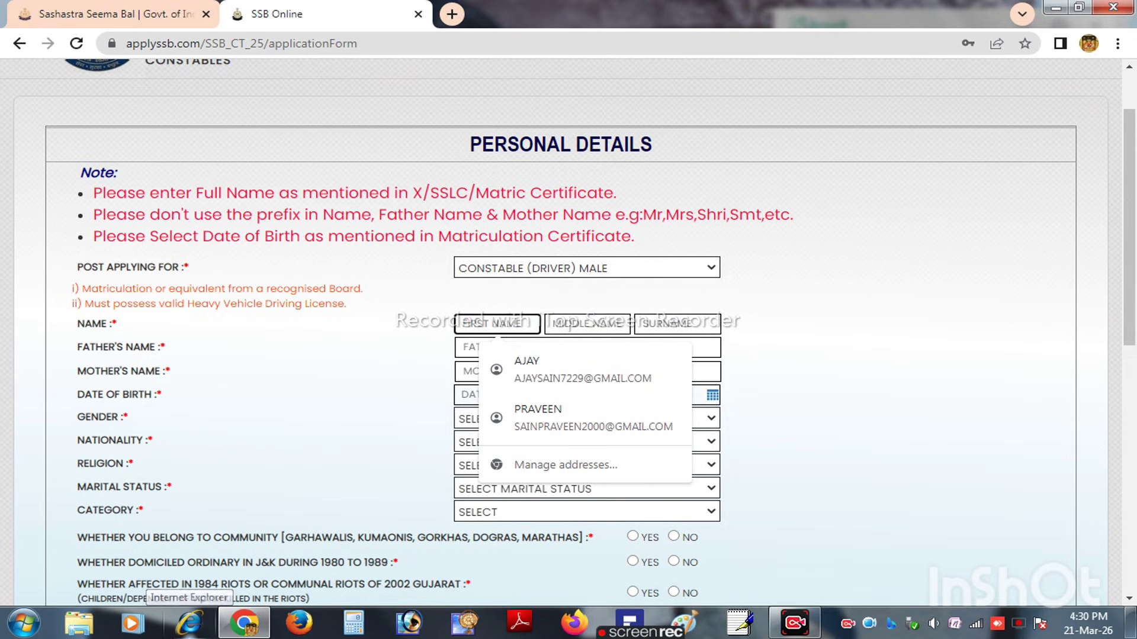
type("AJAY")
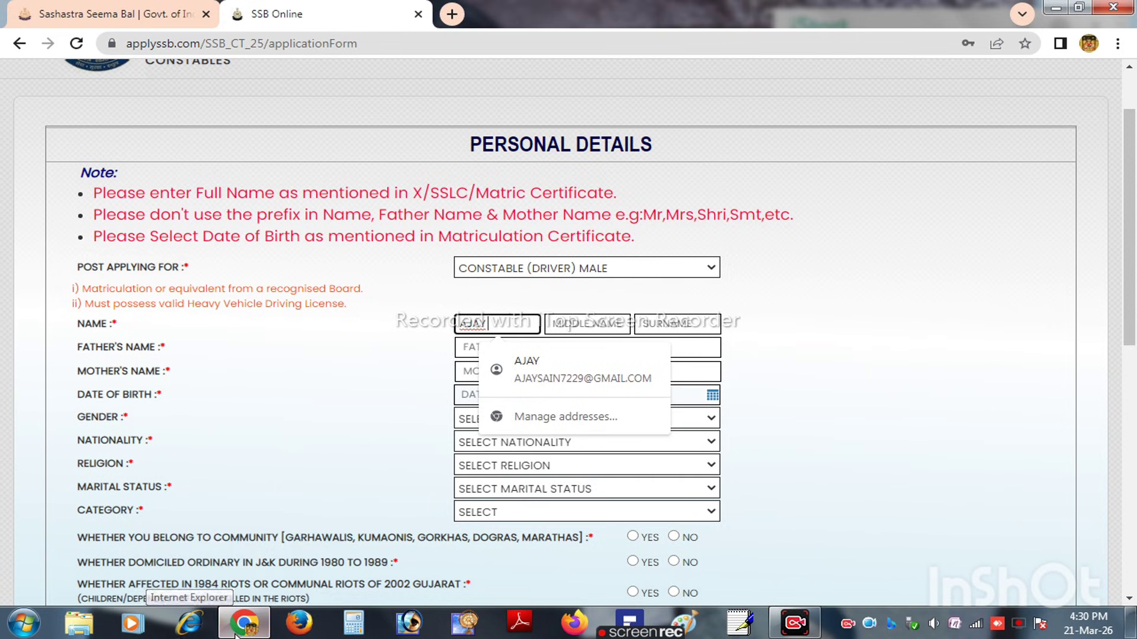
left_click(672, 328)
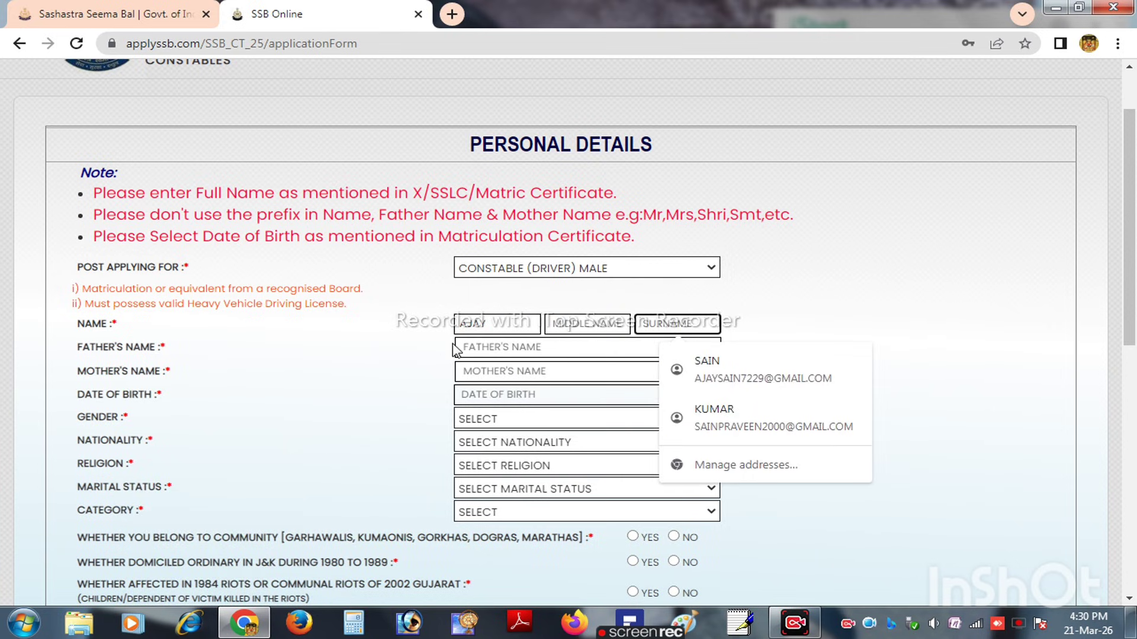
- Fill the father's and mother's names from saved suggestions, trimming the mother's last word
left_click(471, 345)
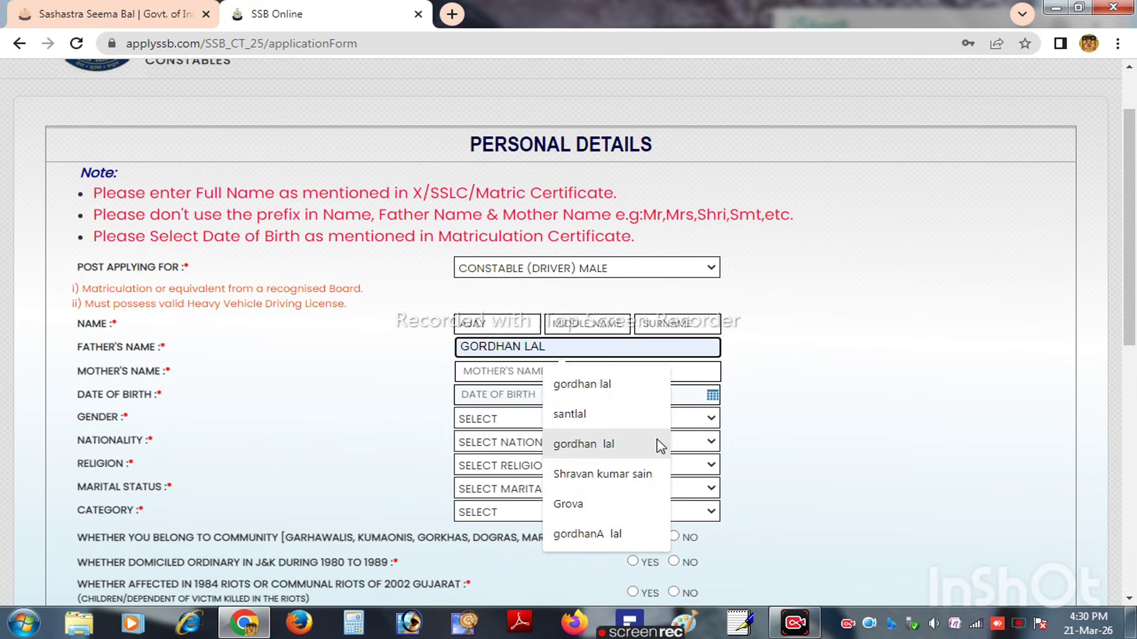
left_click(592, 504)
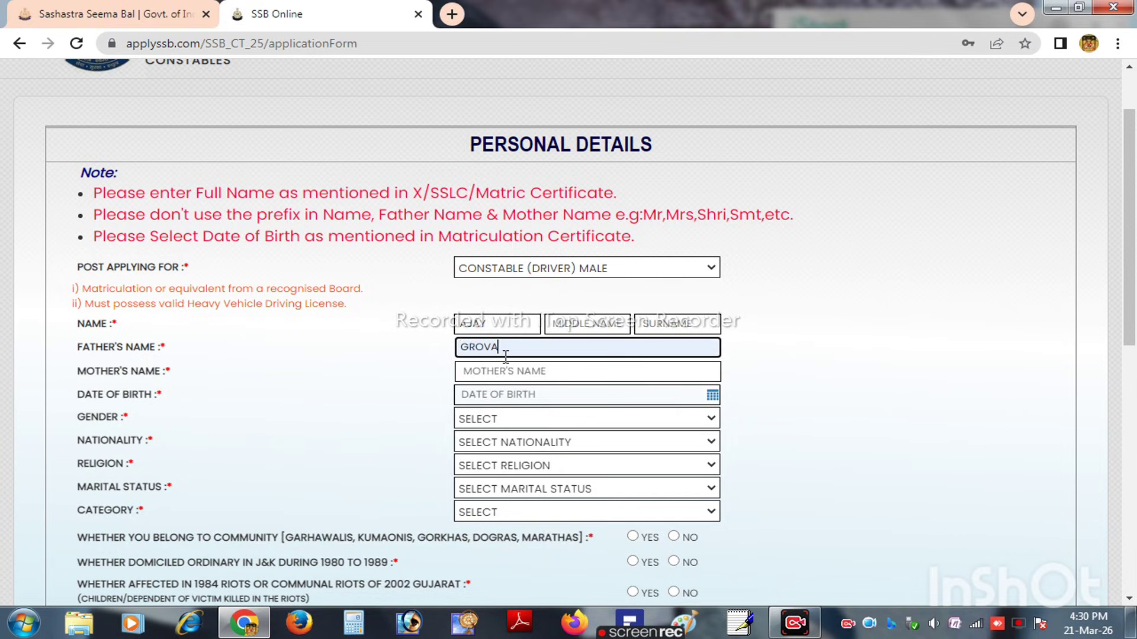
left_click(506, 369)
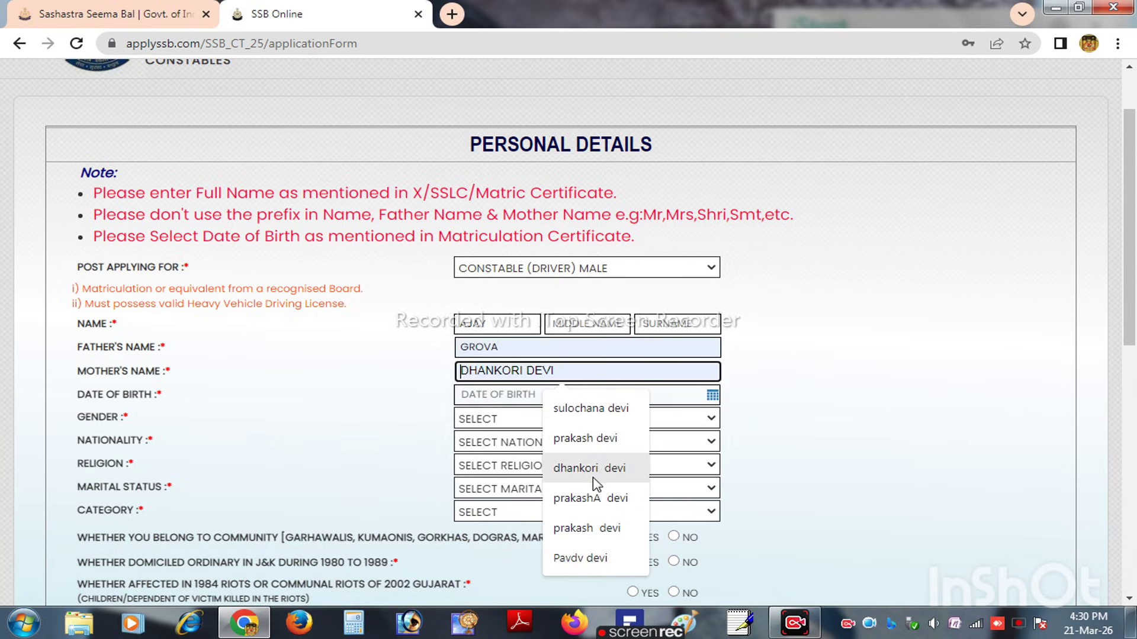
left_click(595, 560)
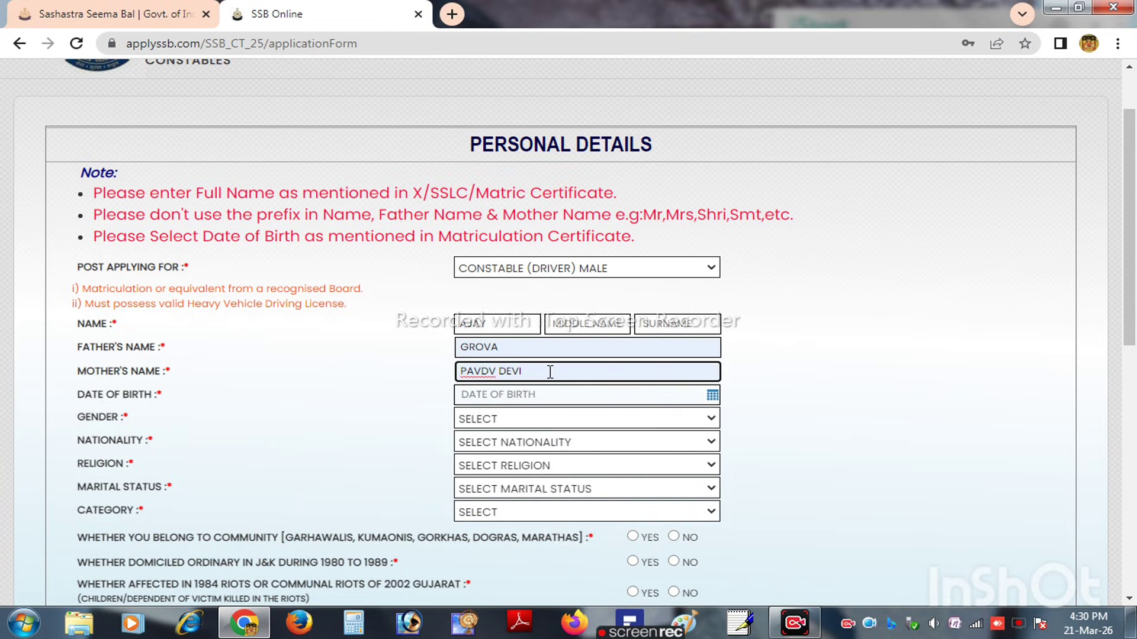
key("BackSpace")
key("BackSpace")
key("BackSpace")
key("BackSpace")
key("BackSpace")
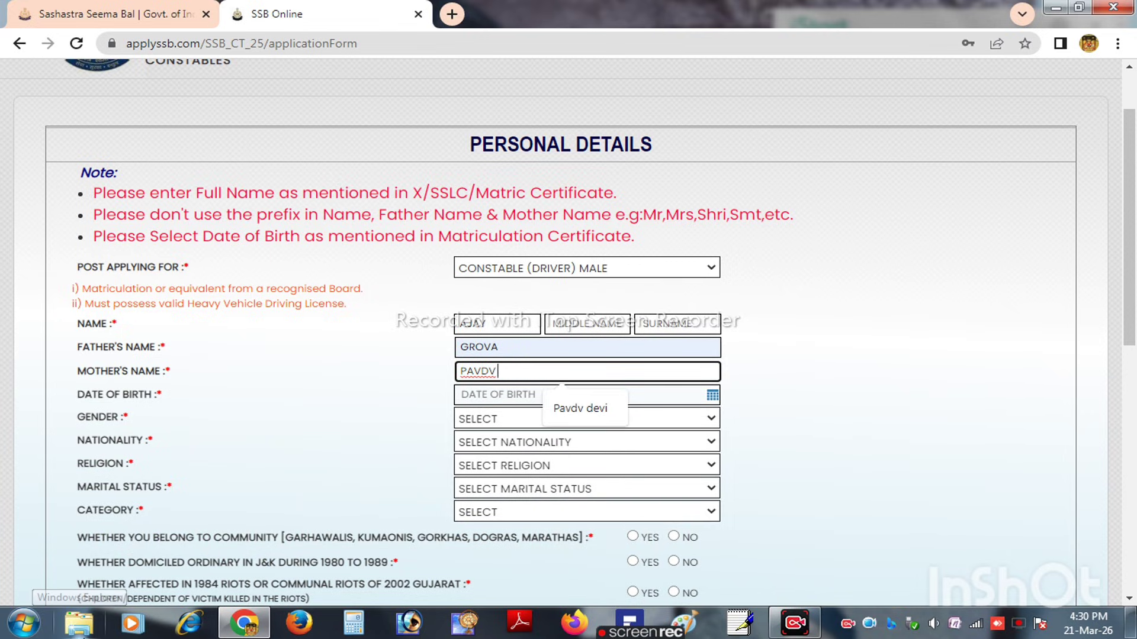
left_click(511, 395)
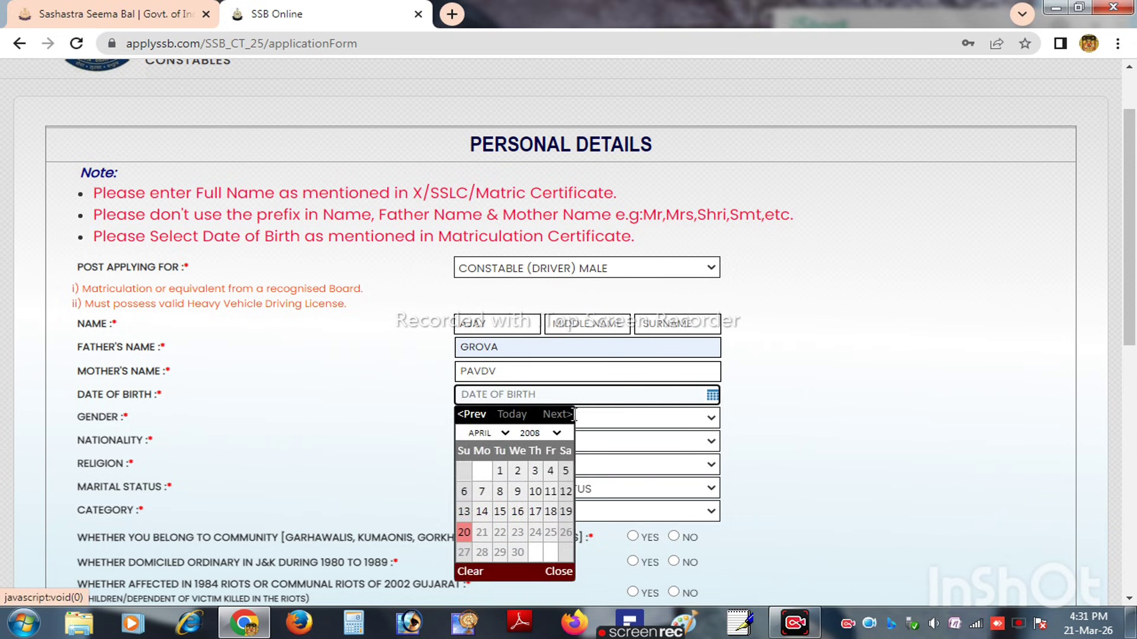
- Set the date of birth to 01-01-2000 in the calendar
left_click(536, 433)
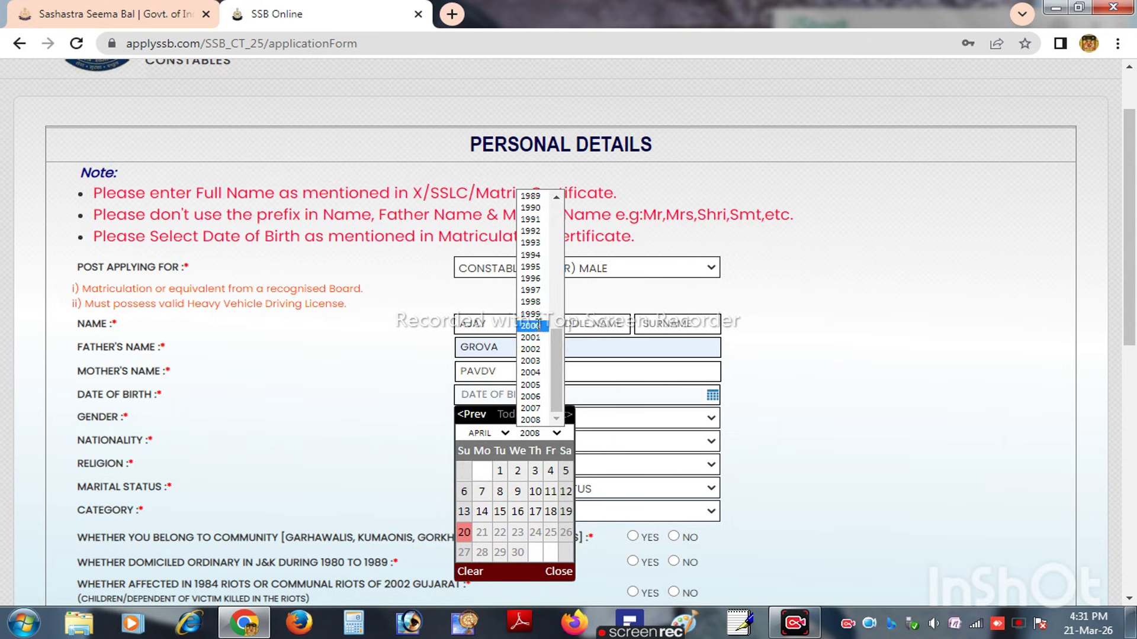
left_click(533, 326)
left_click(495, 434)
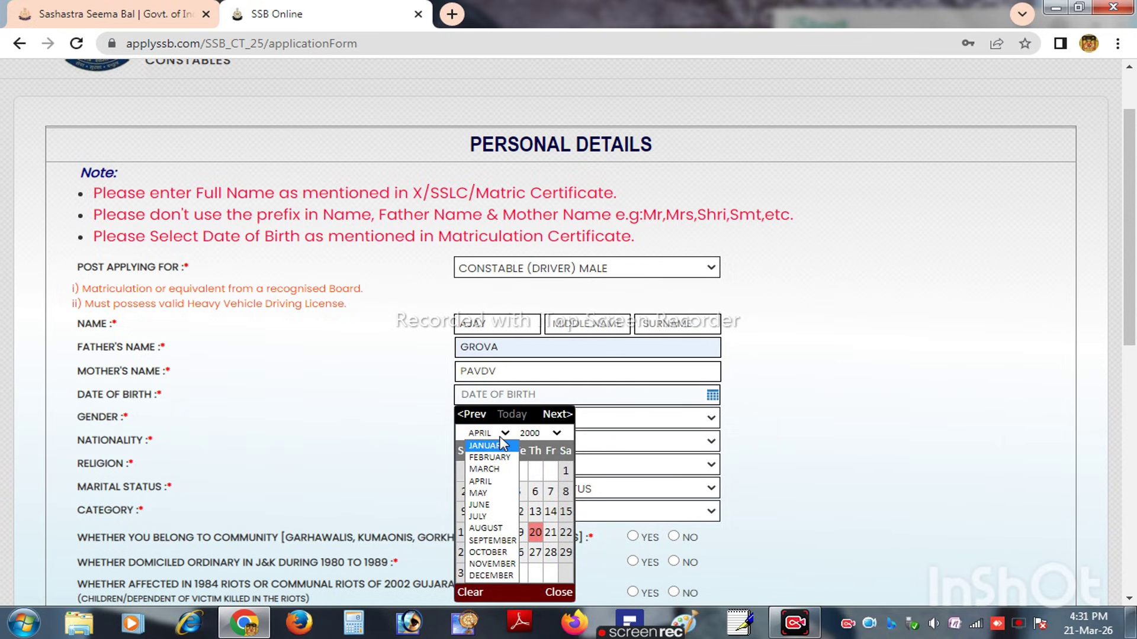
left_click(498, 449)
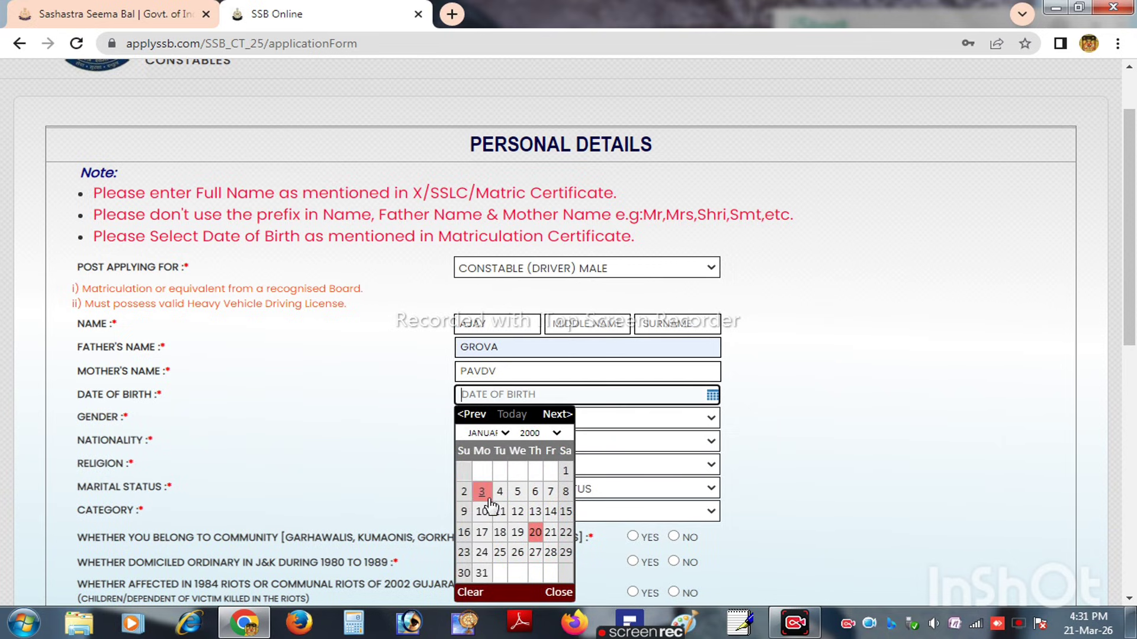
left_click(559, 465)
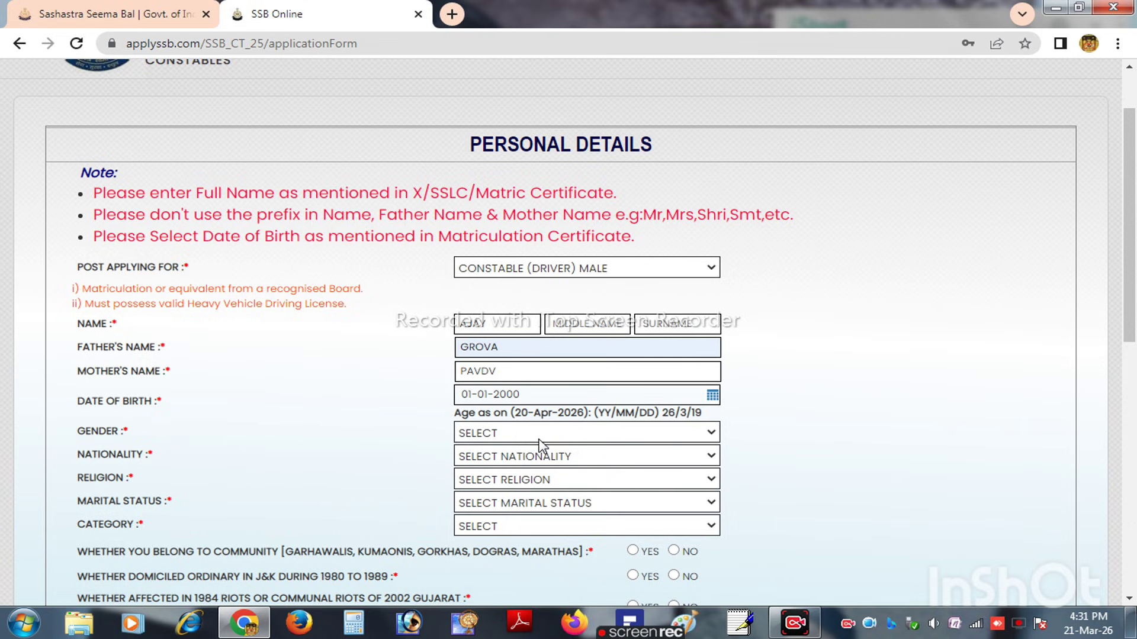
- Set gender MALE, nationality INDIAN, religion HINDU and marital status UNMARRIED
scroll(535, 448, "down", 1)
left_click(557, 354)
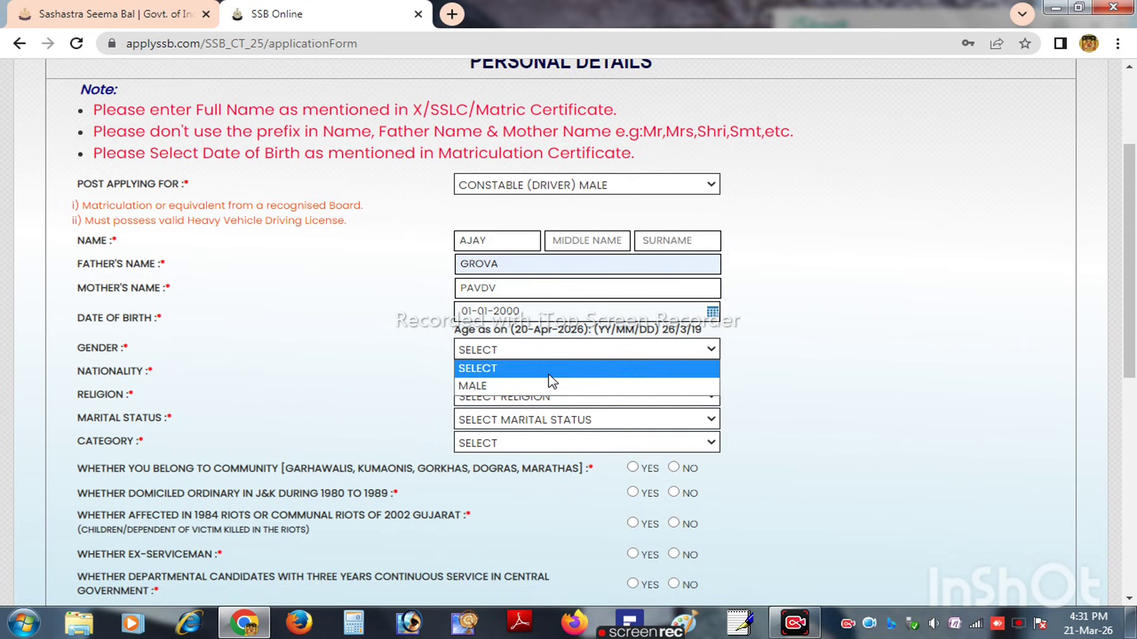
left_click(524, 388)
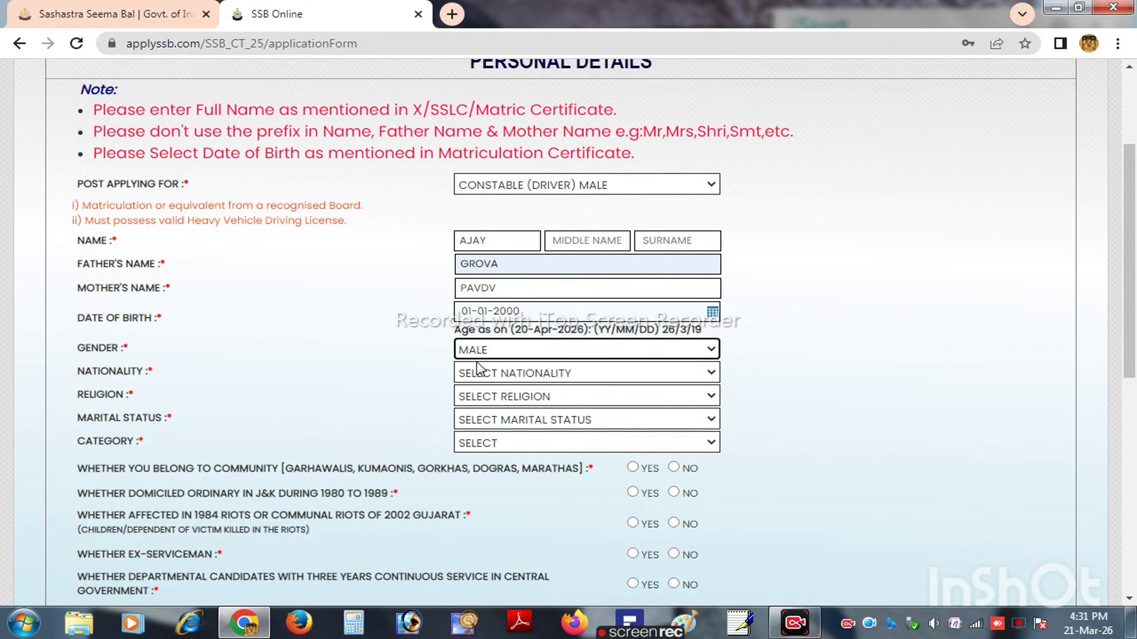
left_click(503, 367)
left_click(504, 415)
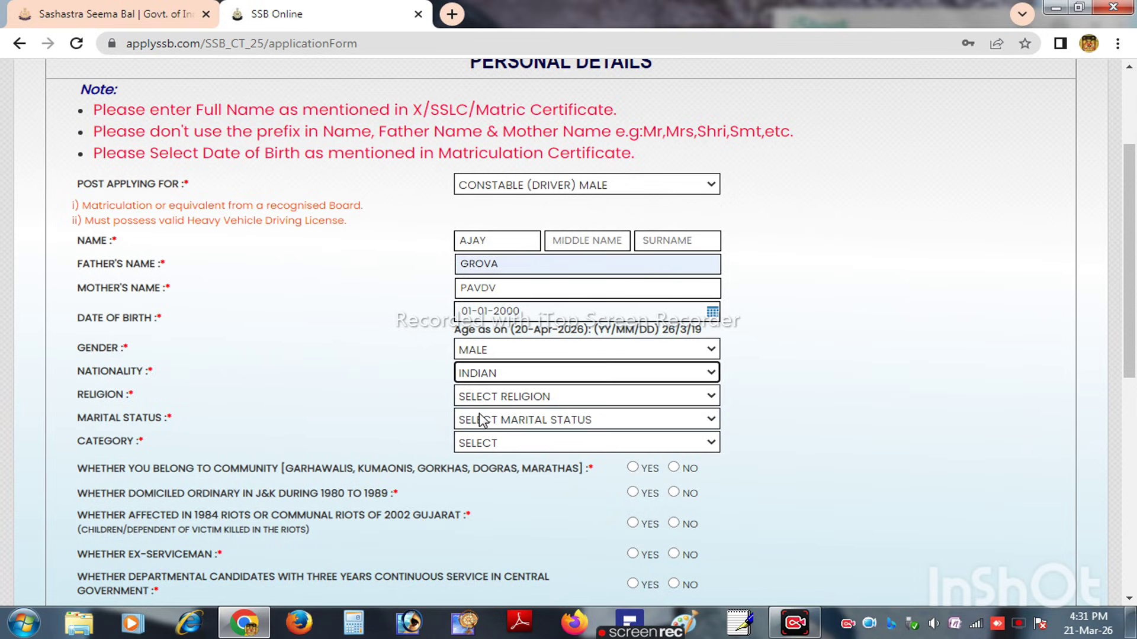
left_click(481, 396)
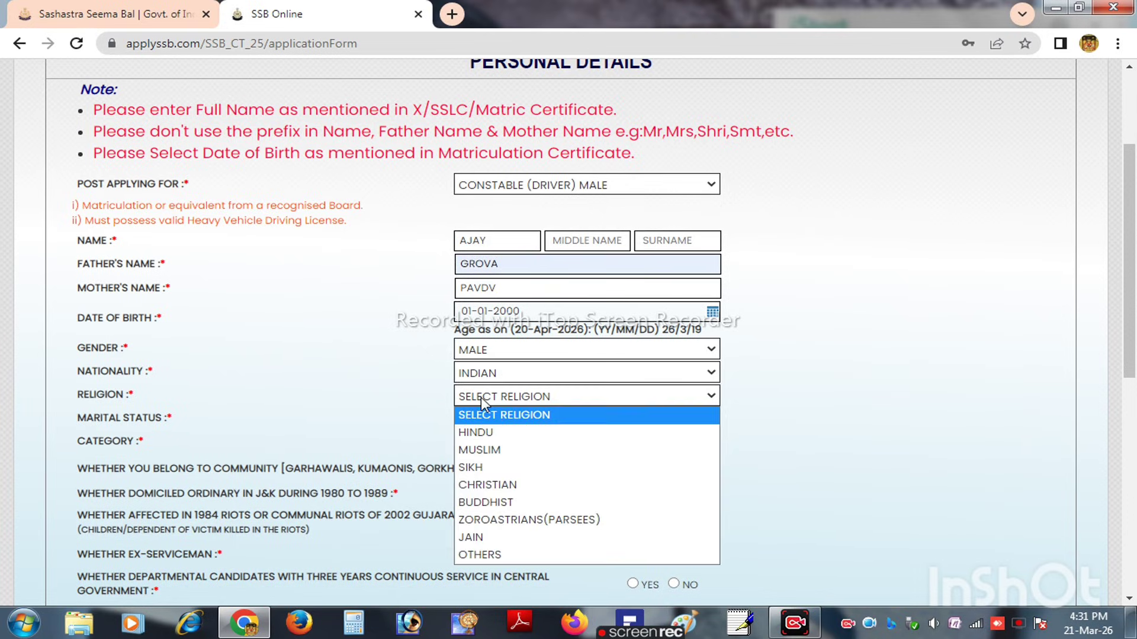
left_click(481, 432)
scroll(548, 444, "down", 2)
left_click(521, 336)
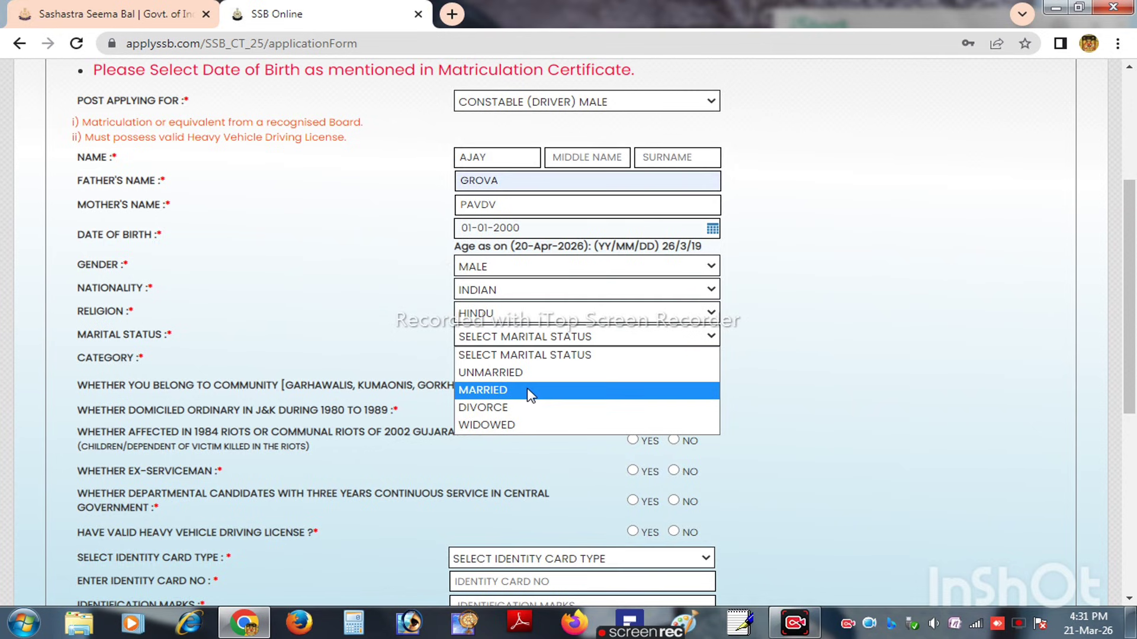
left_click(532, 373)
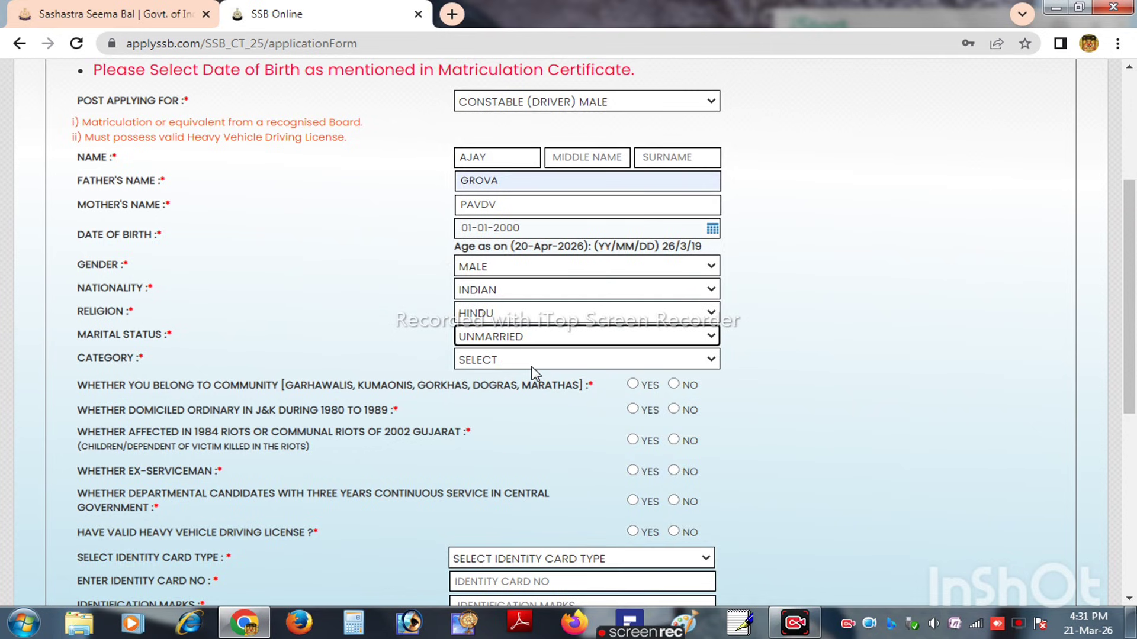
- Set the category to SC after trying OBC and ST
left_click(534, 363)
left_click(535, 433)
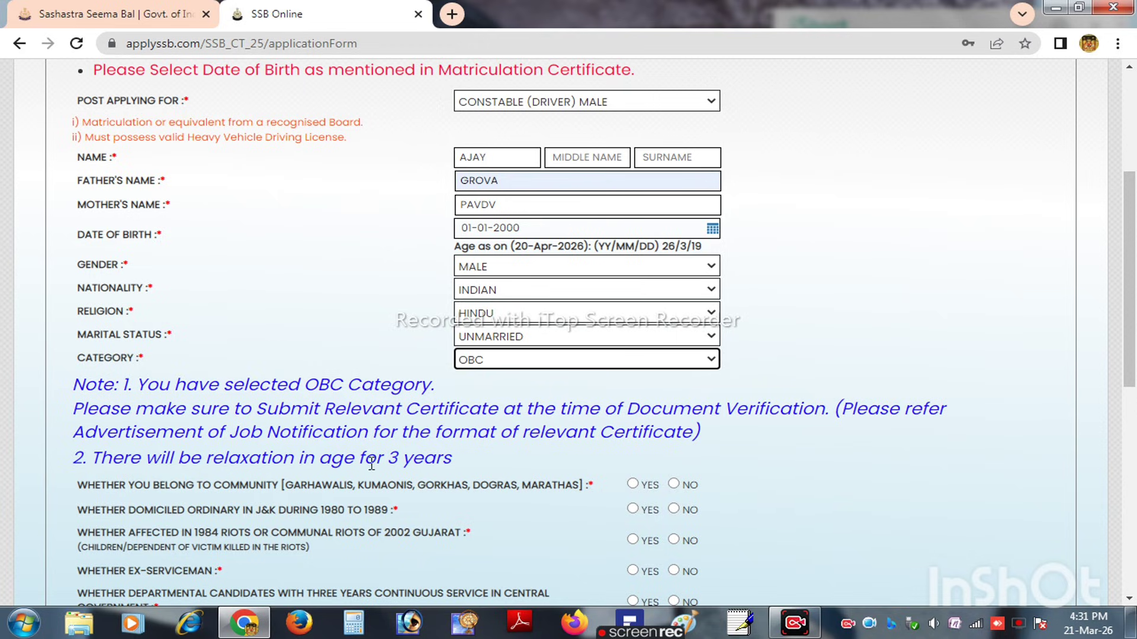
left_click(498, 360)
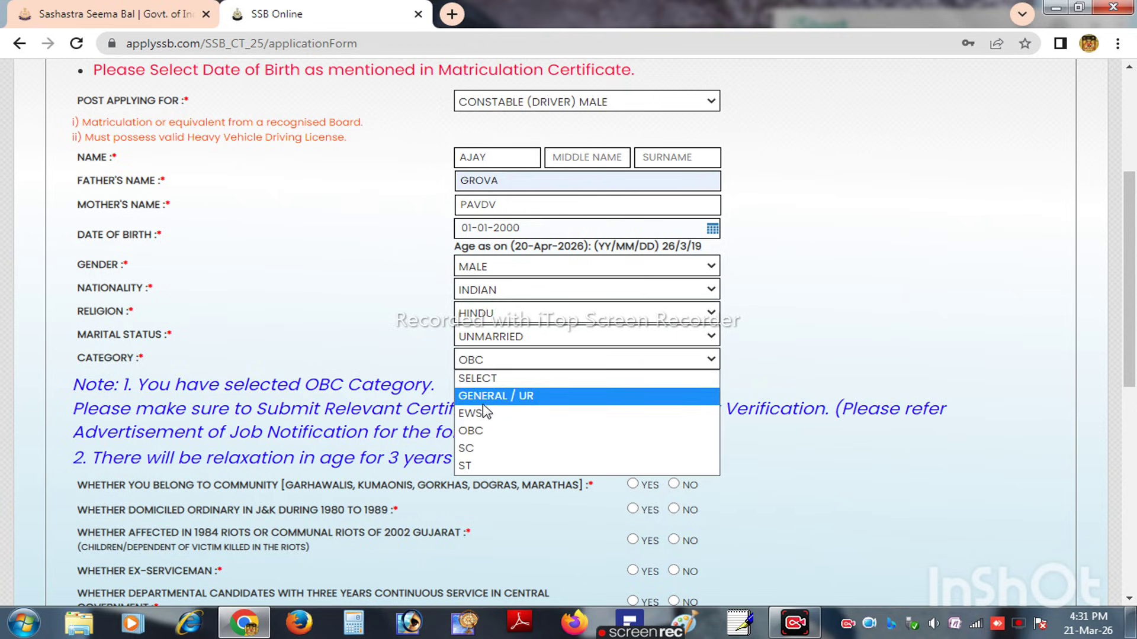
left_click(475, 448)
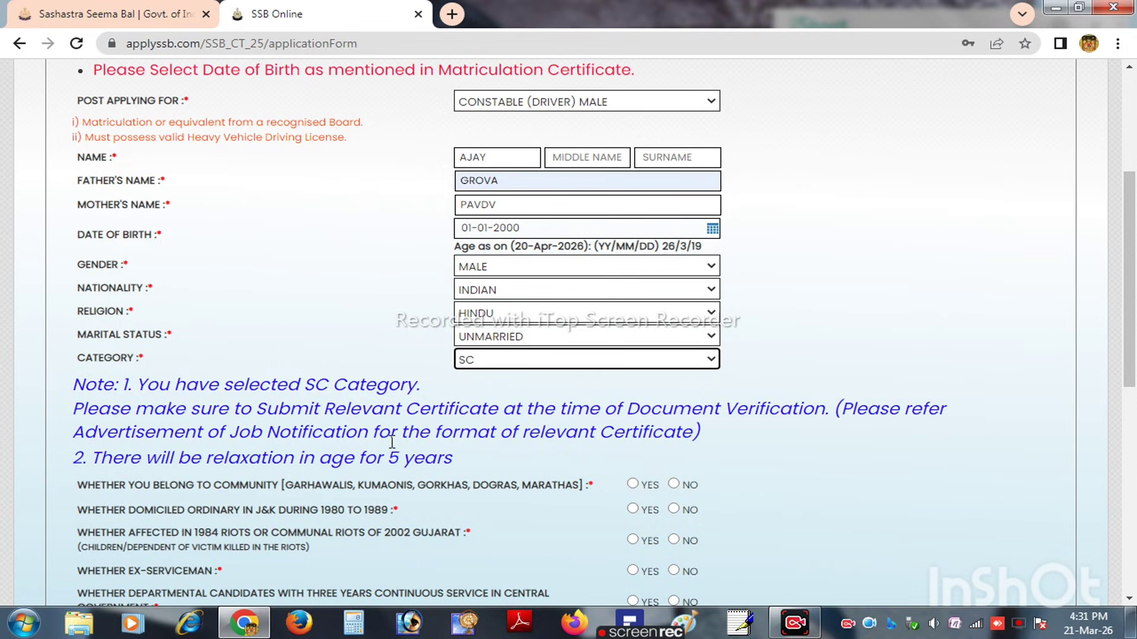
left_click(496, 361)
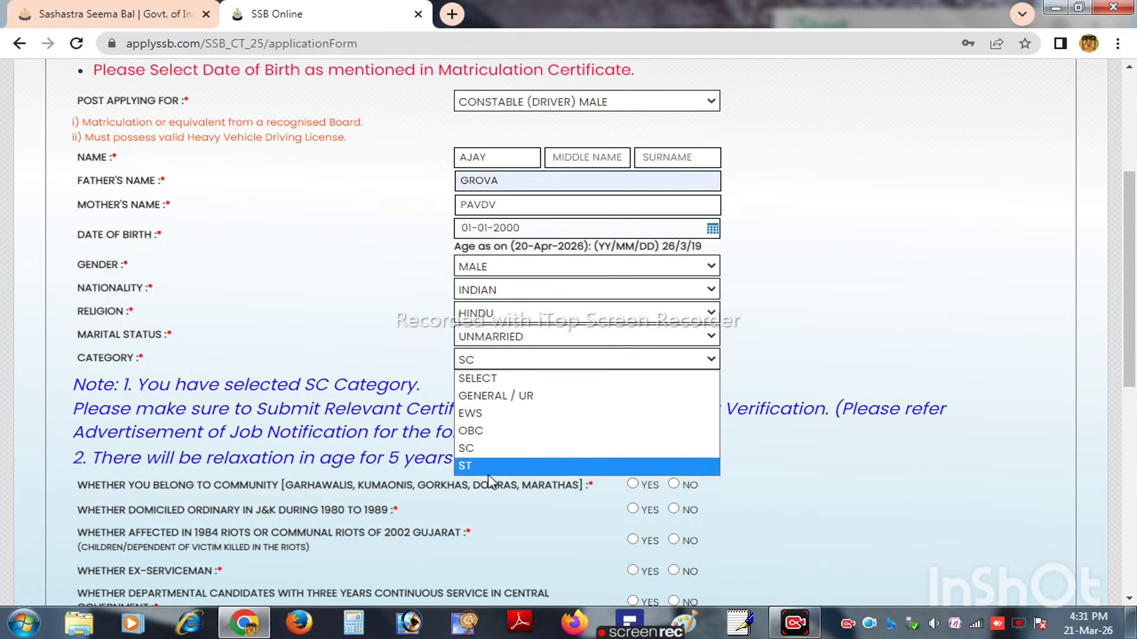
left_click(488, 474)
left_click(490, 361)
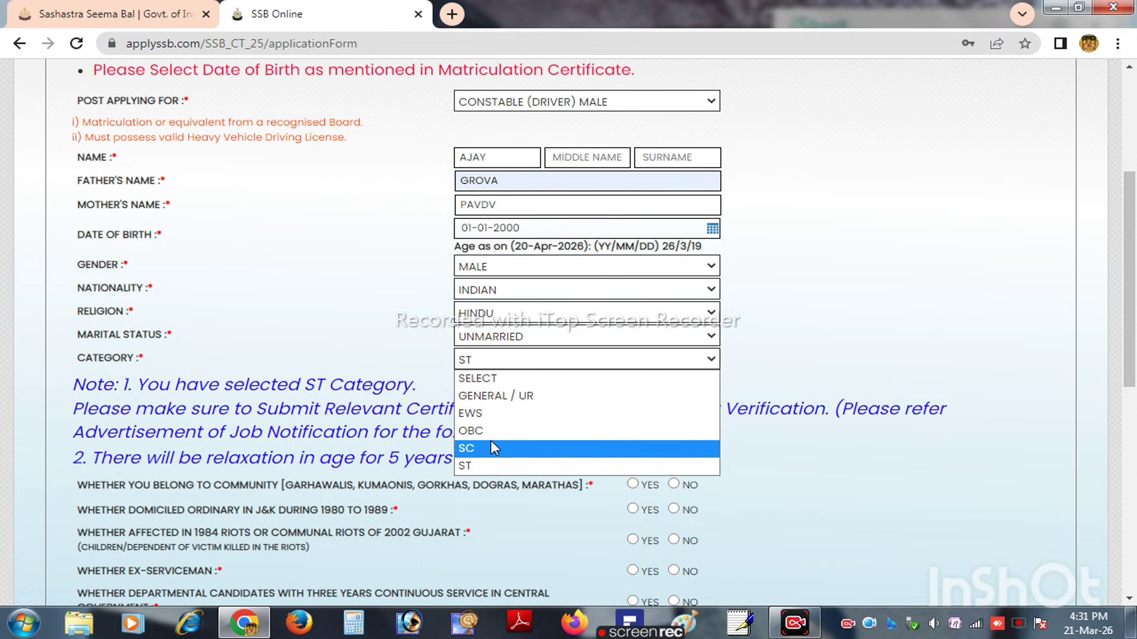
left_click(491, 448)
scroll(672, 421, "down", 3)
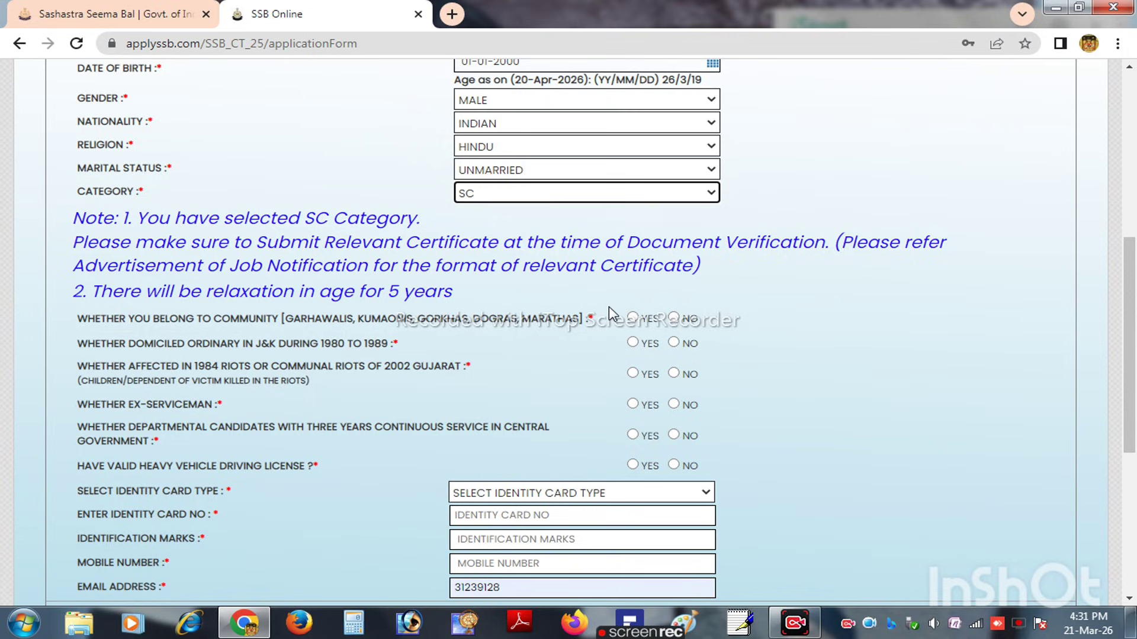
- Answer NO to the community, J&K domicile, ex-serviceman and departmental candidate questions
left_click(674, 318)
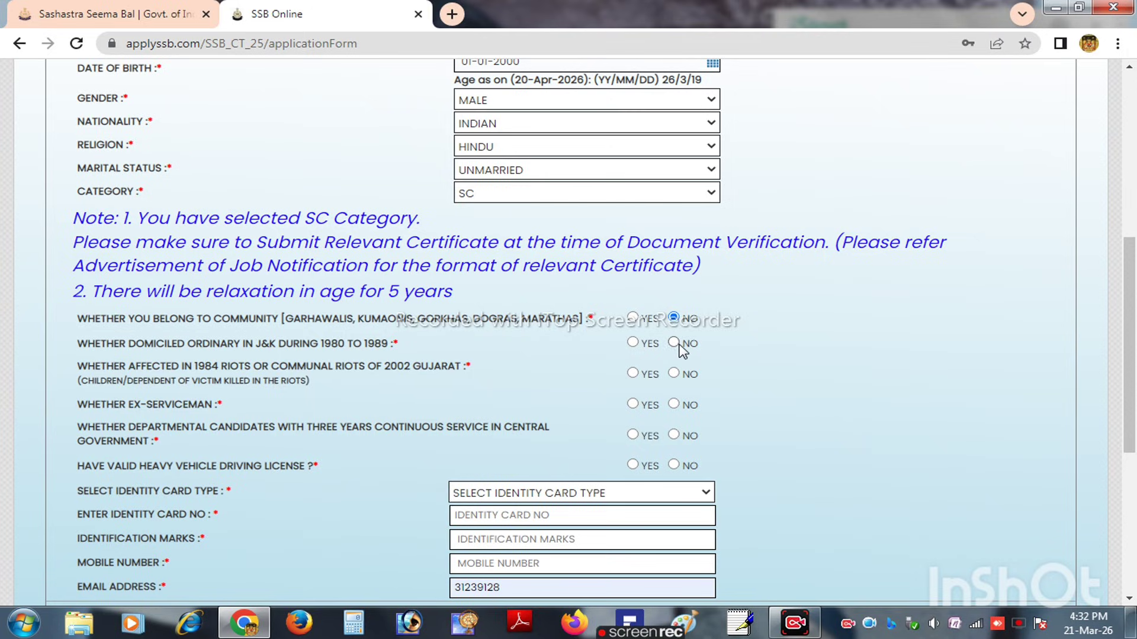
left_click(675, 344)
left_click(673, 404)
left_click(676, 434)
scroll(680, 437, "down", 1)
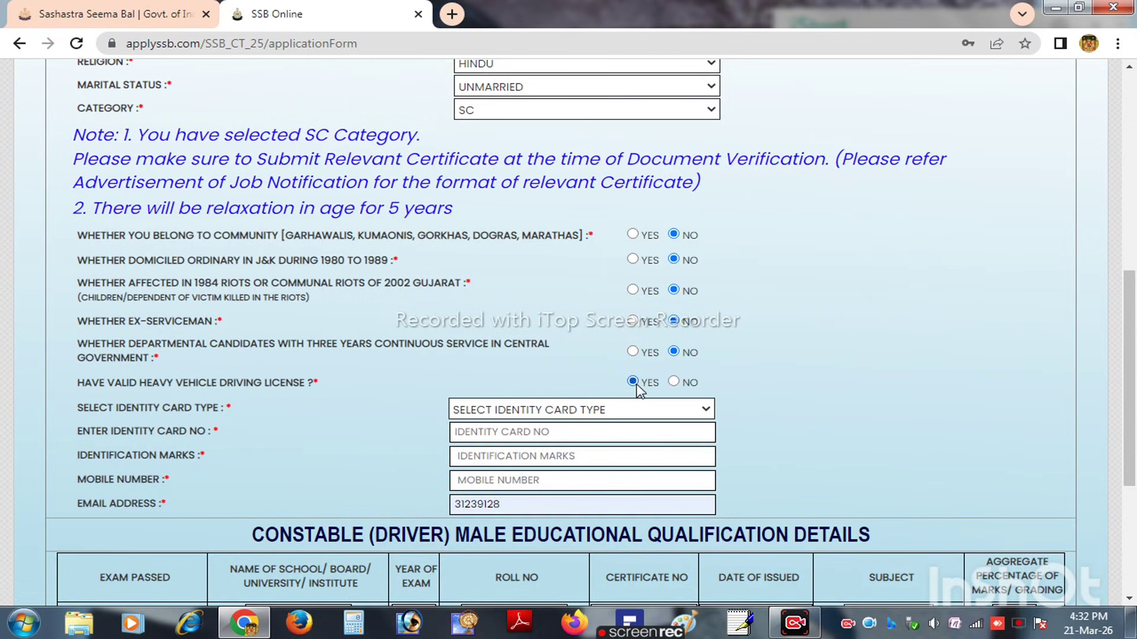
- Choose AADHAAR CARD as the identity document and enter the Aadhaar number
left_click(626, 409)
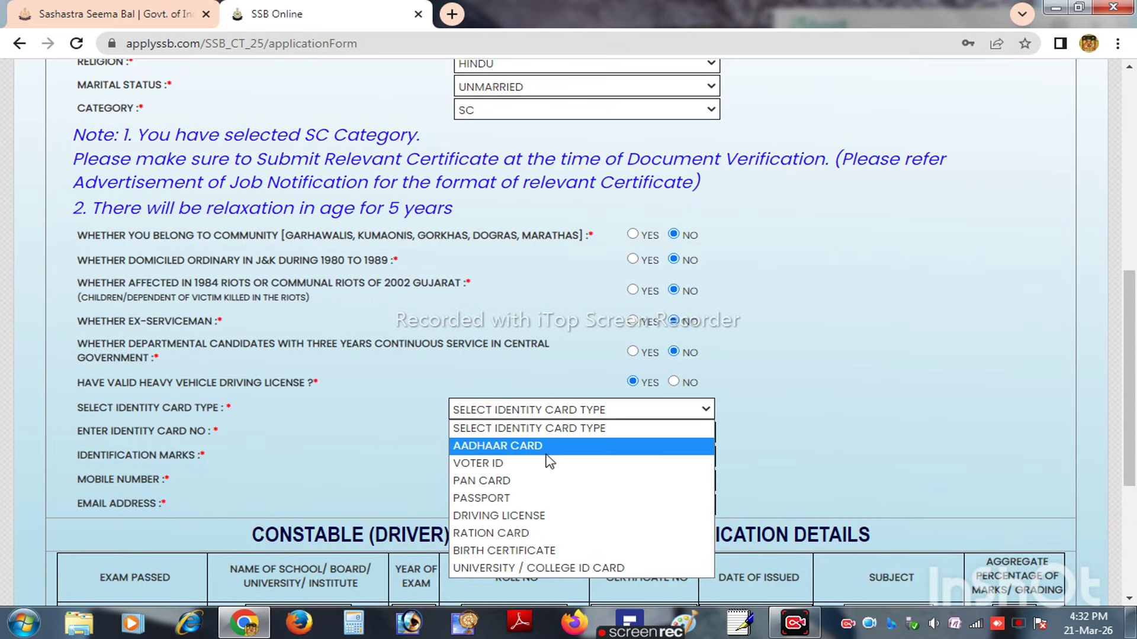
left_click(545, 447)
left_click(544, 433)
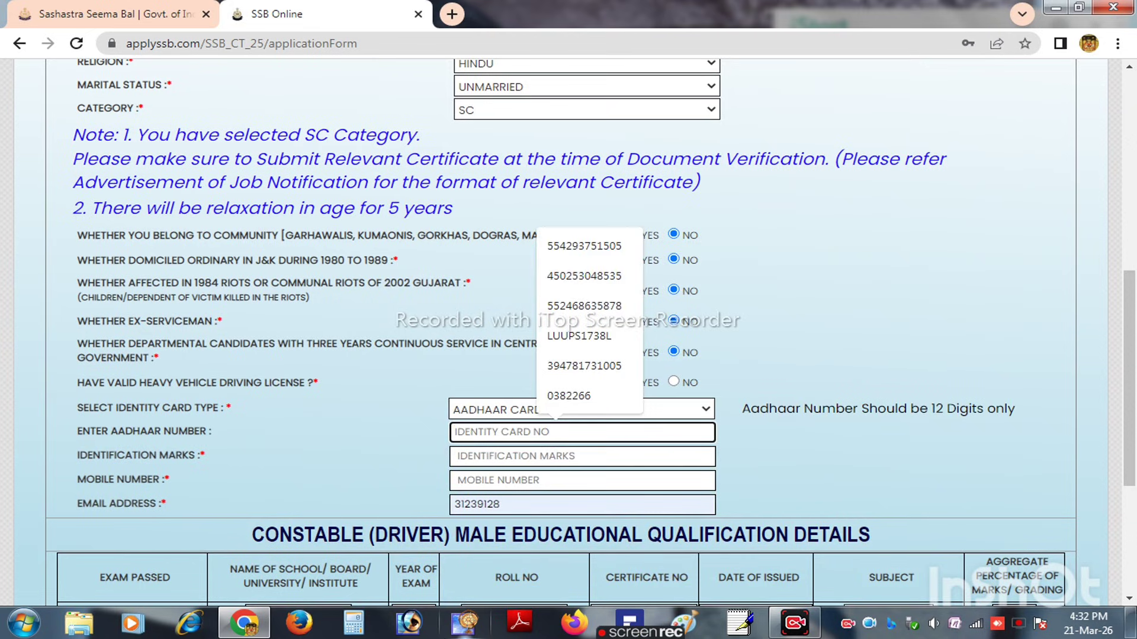
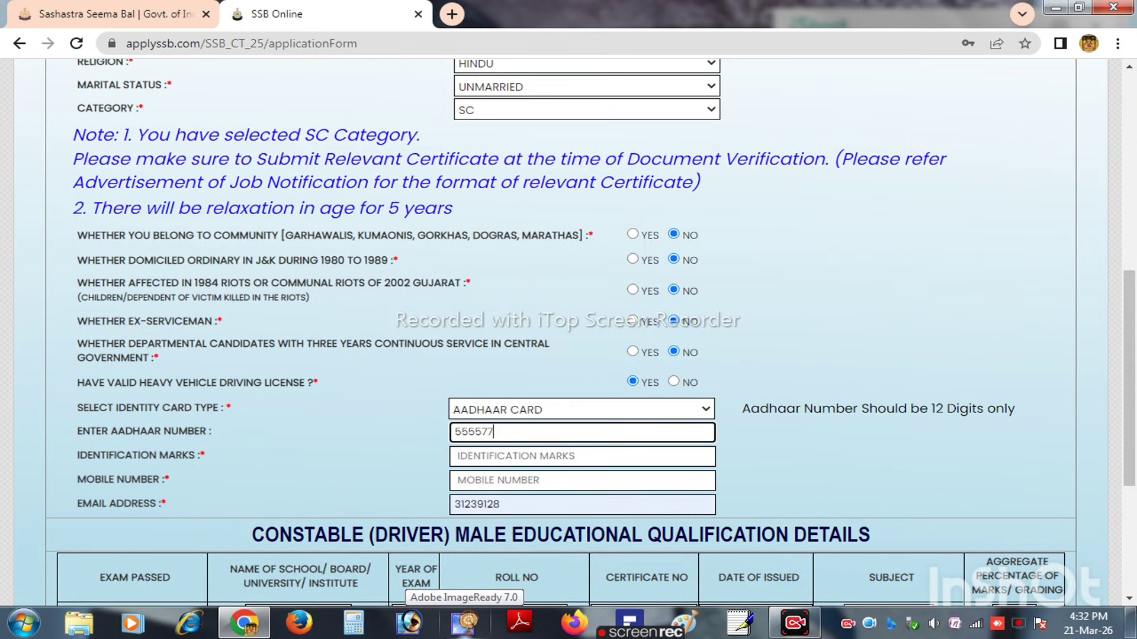
- Set identification marks to NO MARK and clear the wrongly autofilled email address
left_click(573, 459)
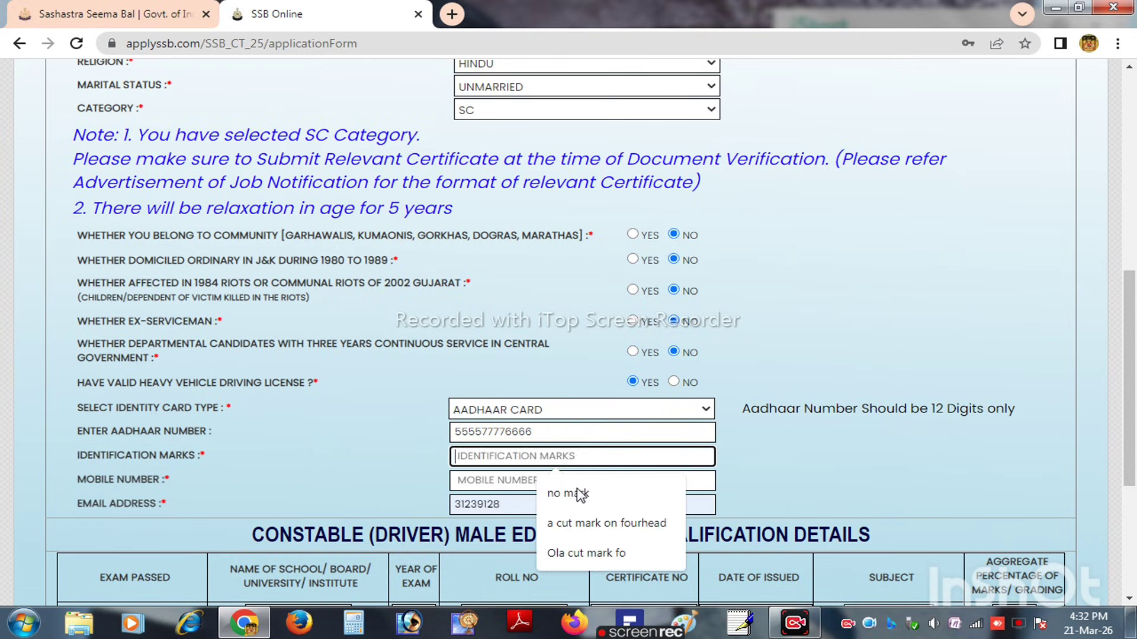
left_click(580, 494)
left_click(581, 497)
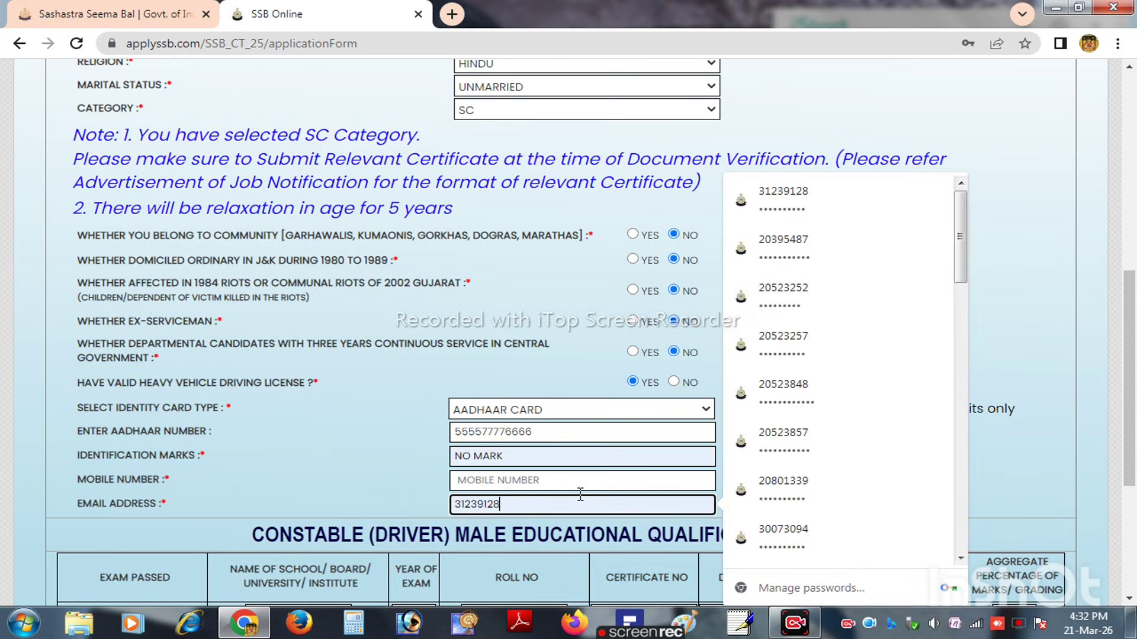
key("Escape")
left_click(580, 487)
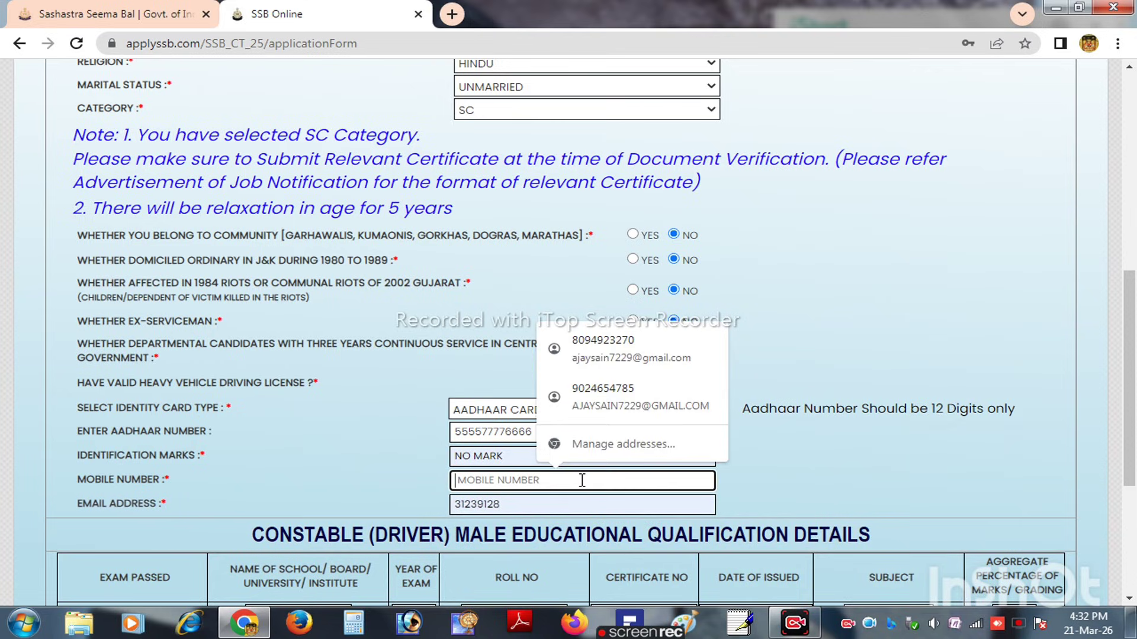
scroll(580, 474, "down", 1)
scroll(338, 388, "down", 1)
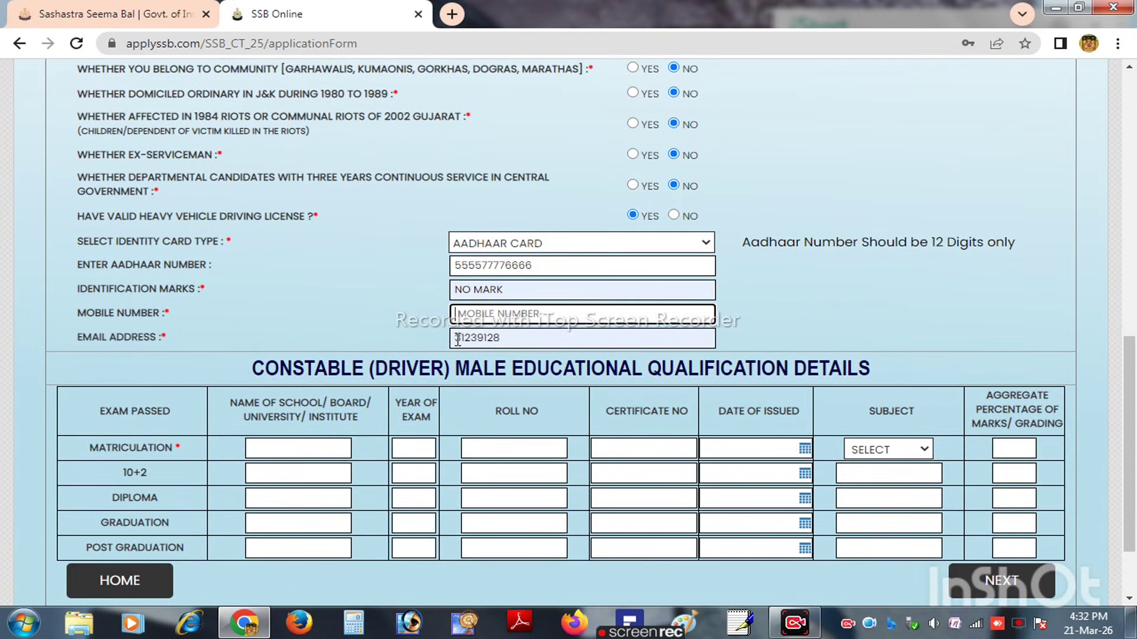
double_click(524, 337)
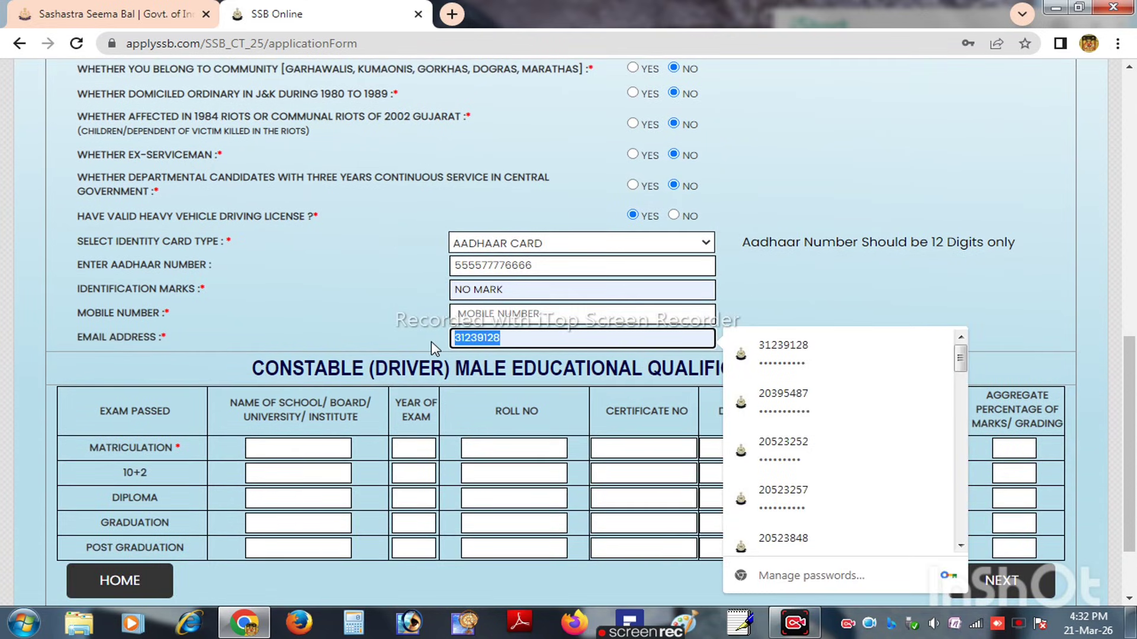
key("BackSpace")
- Enter Matriculation board BSER AJMER, exam year 2015, and the roll and certificate numbers
scroll(264, 361, "down", 1)
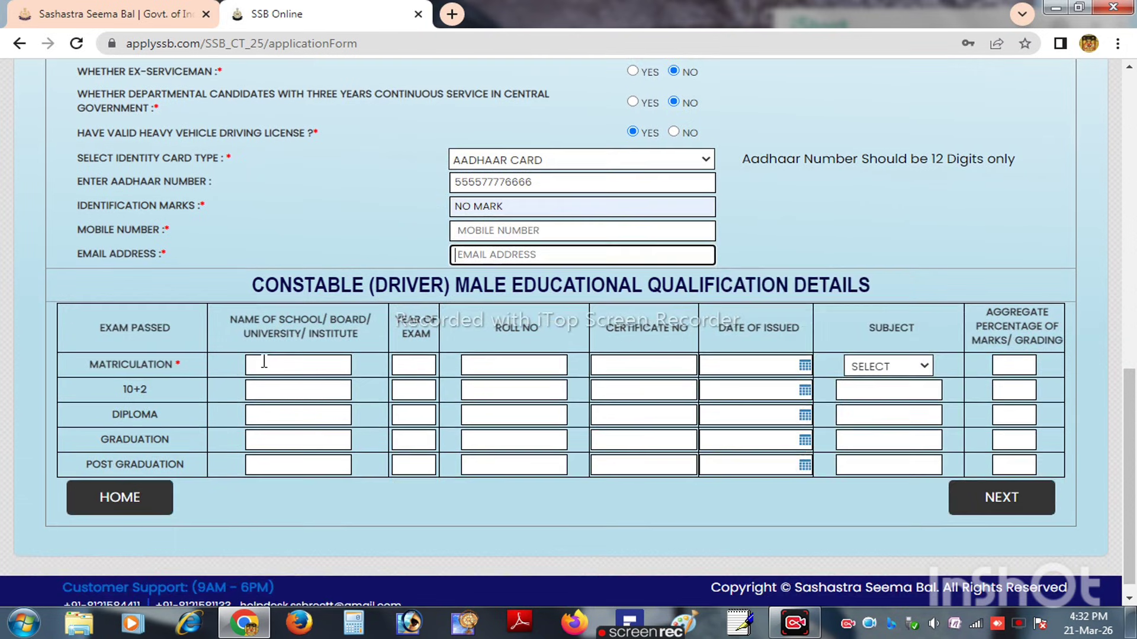
left_click(263, 372)
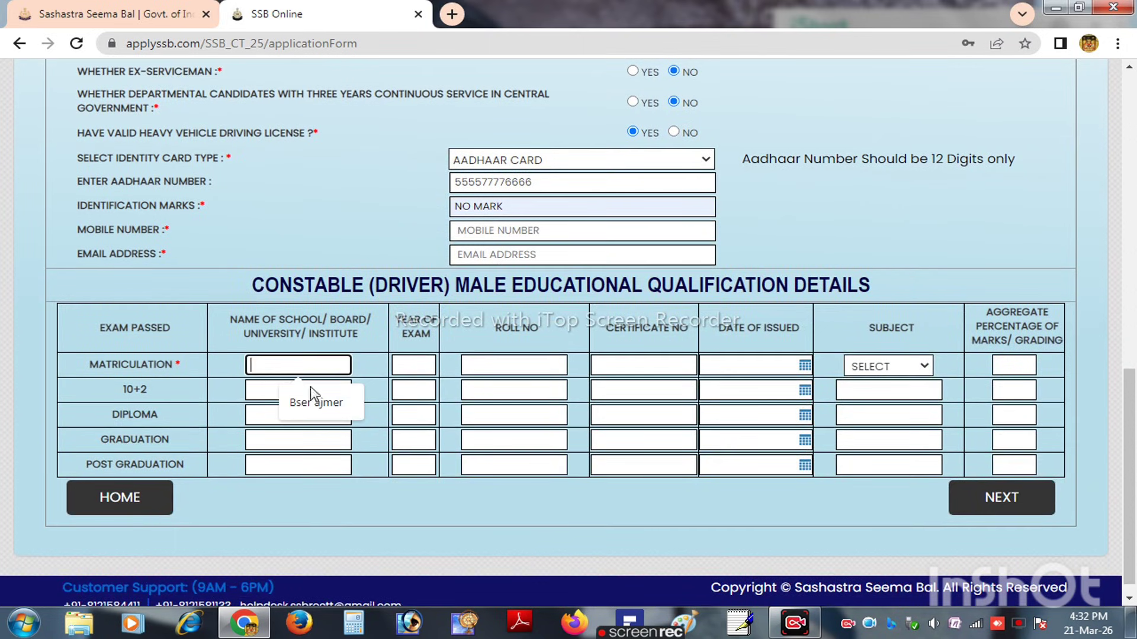
left_click(320, 398)
left_click(417, 367)
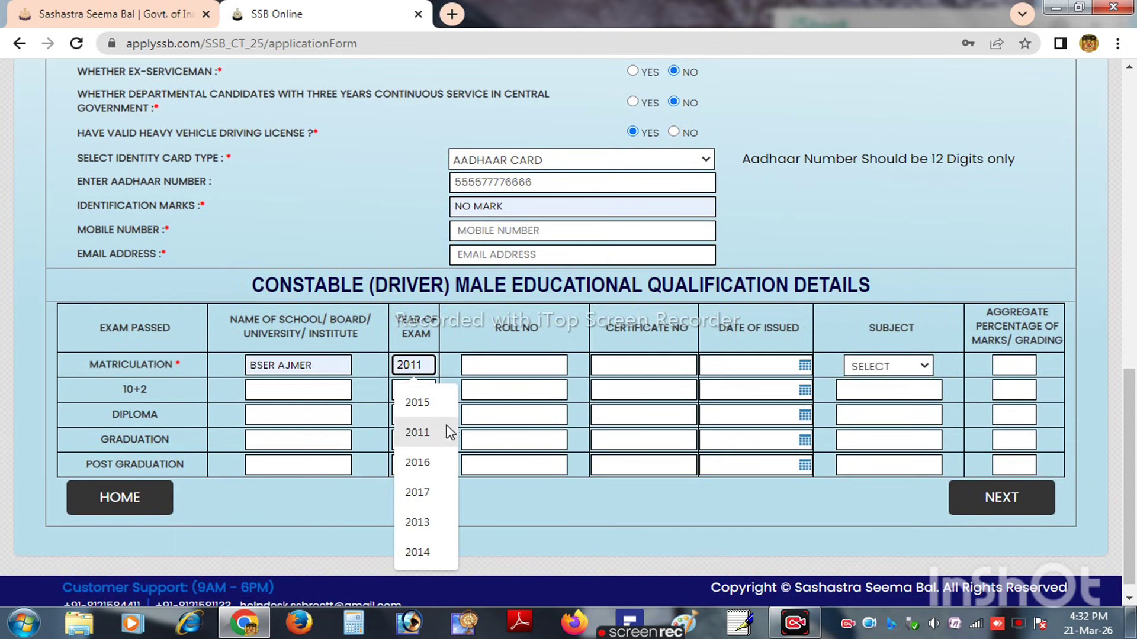
left_click(432, 404)
left_click(491, 362)
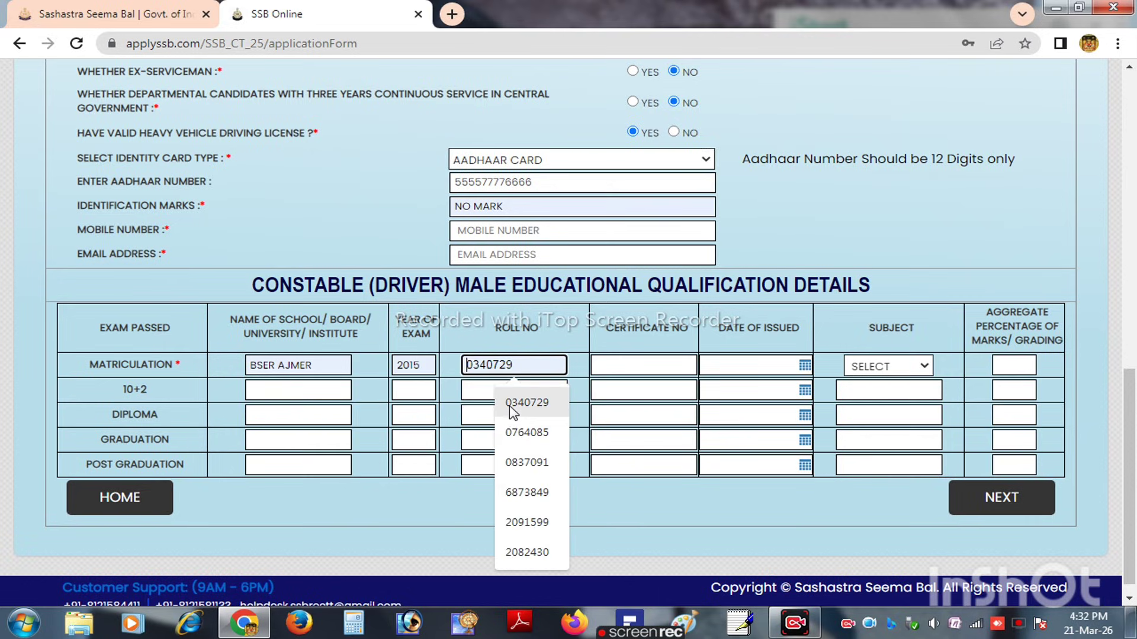
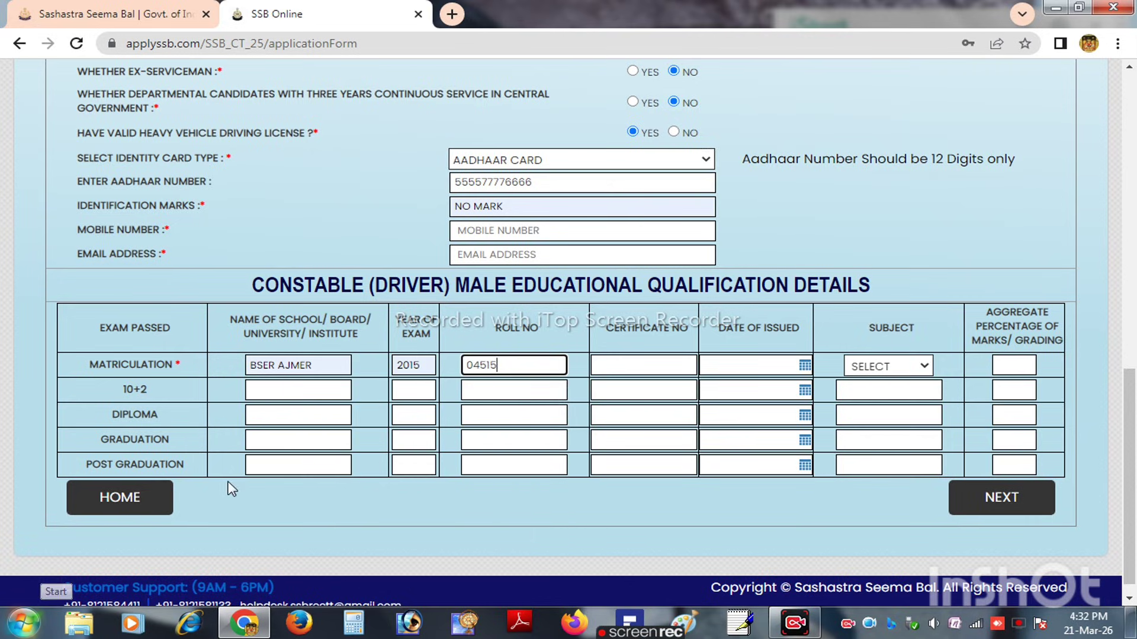
left_click(640, 366)
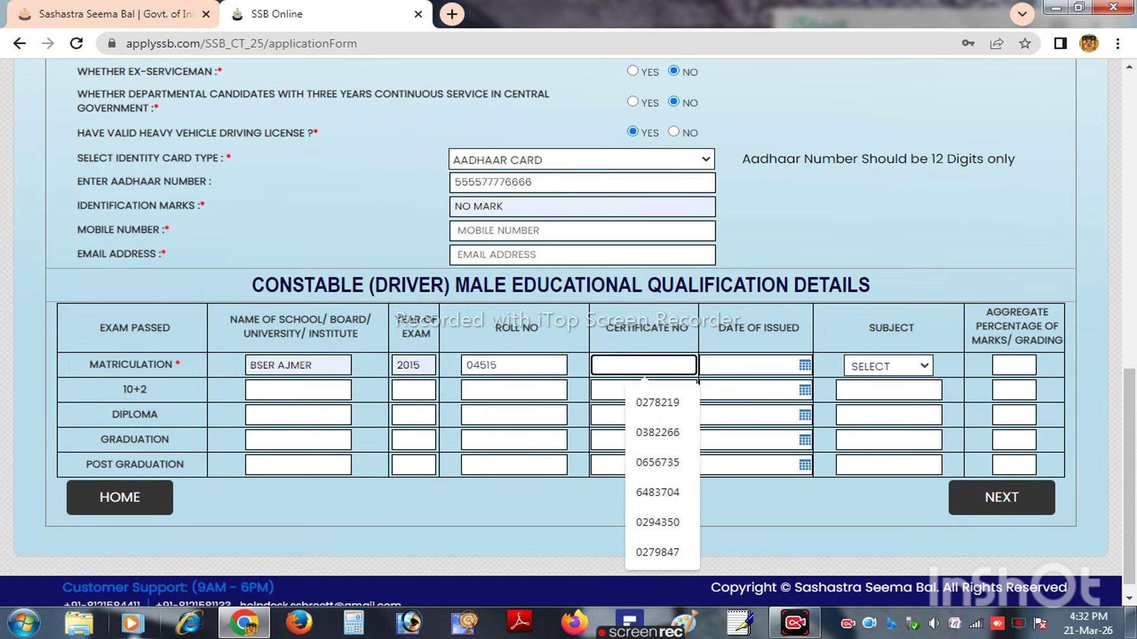
type("48784")
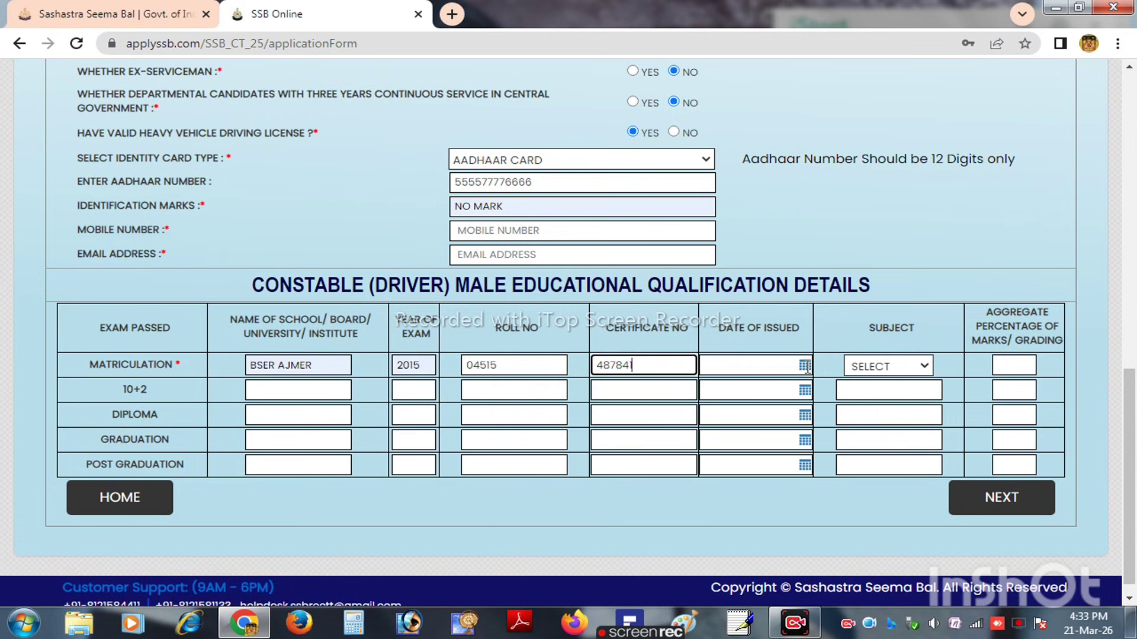
type("1")
- Set the Matriculation issue date 16-06-2015, main subject science and aggregate 57
left_click(805, 365)
left_click(782, 405)
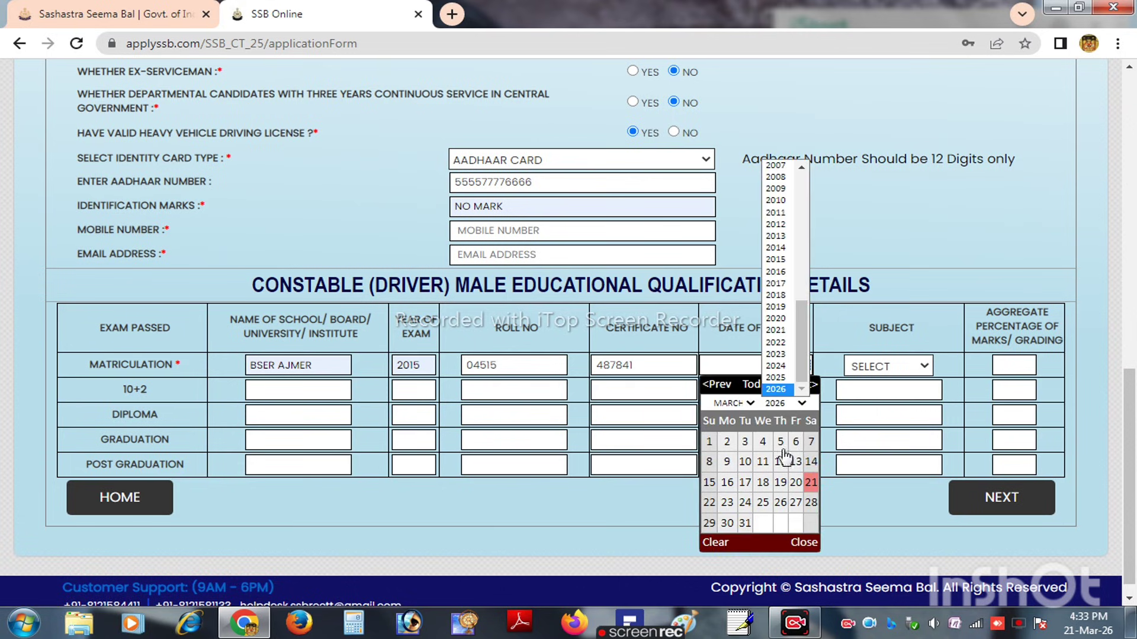
left_click(792, 261)
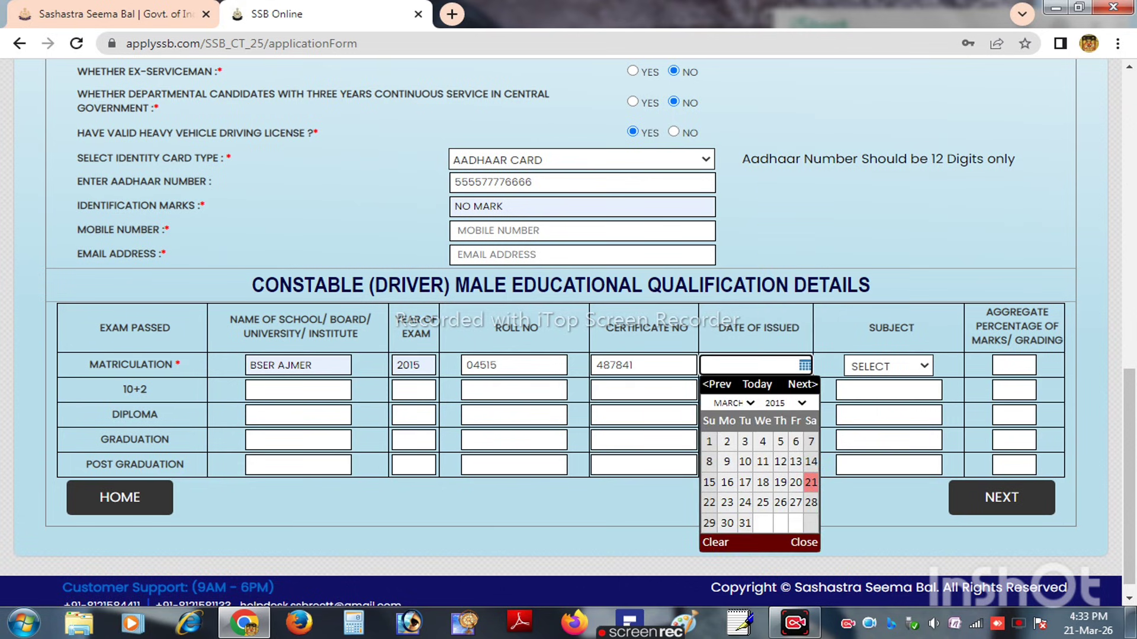
left_click(733, 403)
left_click(725, 475)
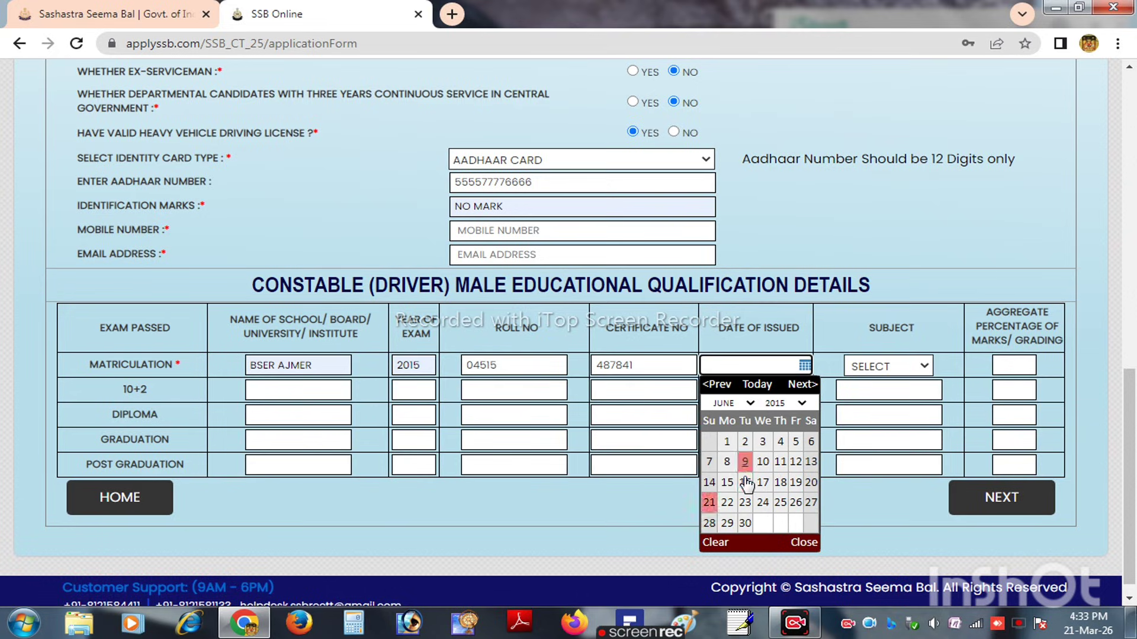
left_click(740, 480)
left_click(870, 372)
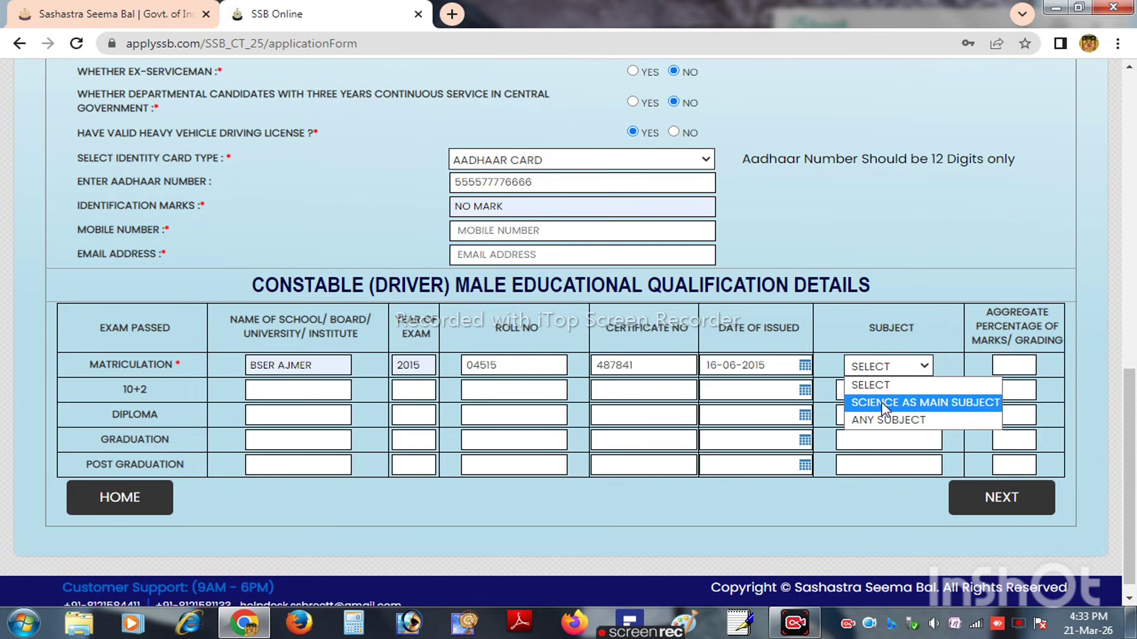
left_click(884, 404)
left_click(1010, 365)
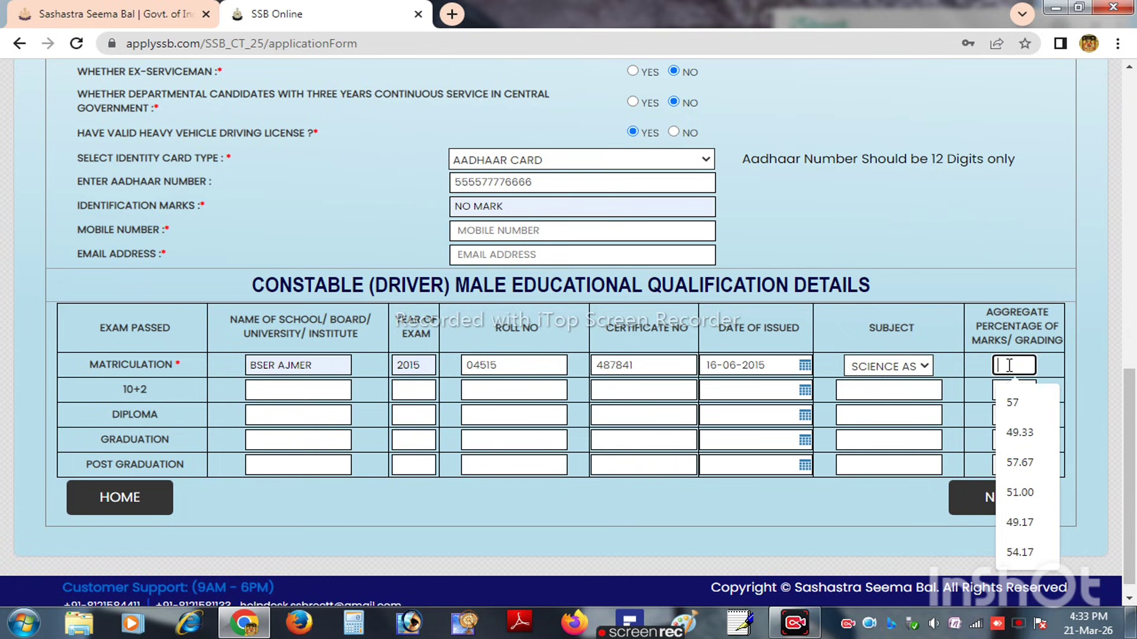
left_click(1010, 398)
scroll(560, 300, "down", 1)
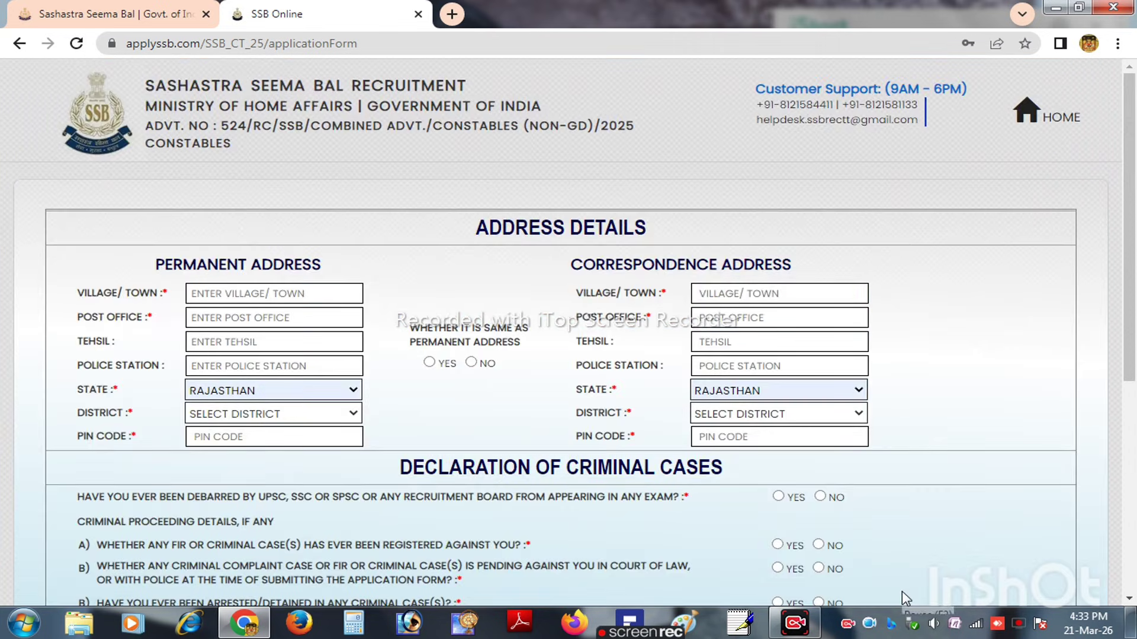
- Enter the permanent address's village/town and post office
left_click(251, 295)
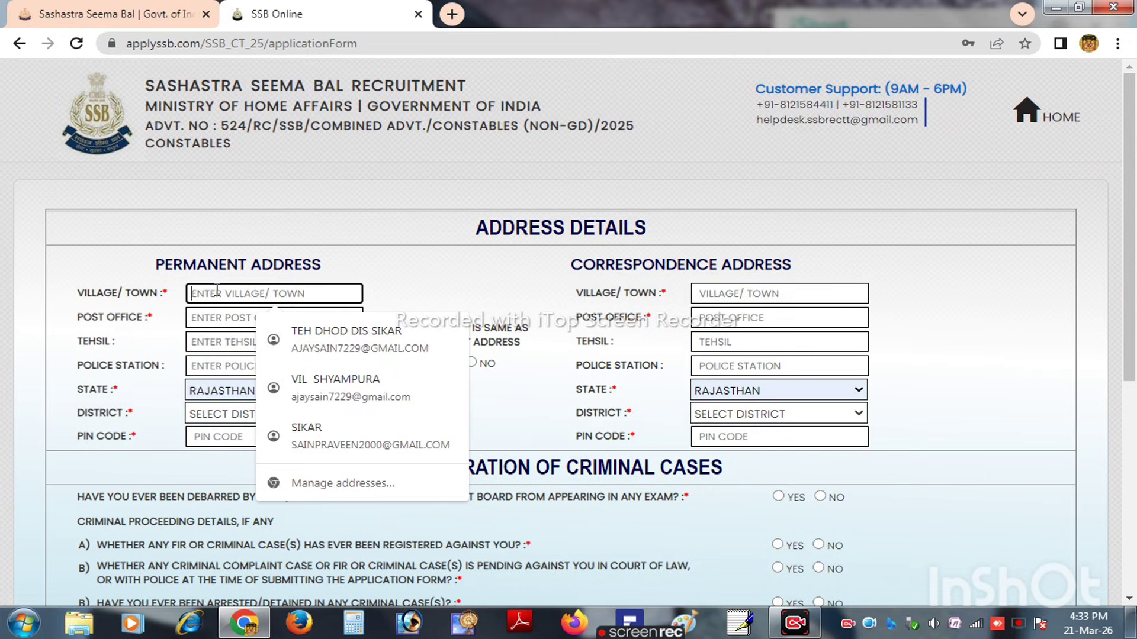
type("GFG")
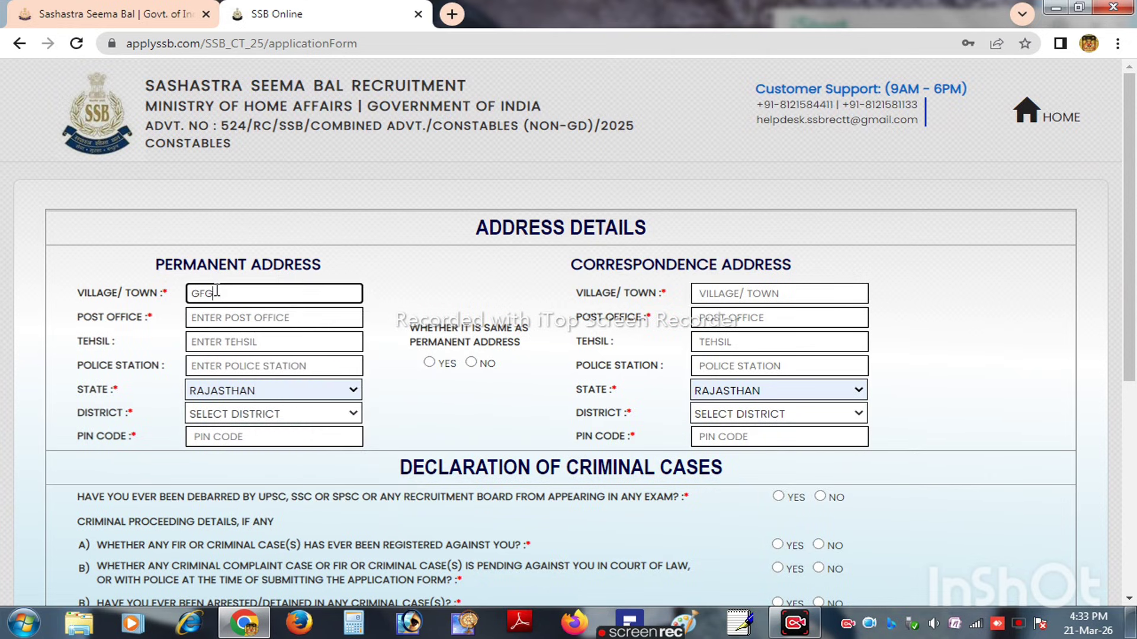
left_click(247, 320)
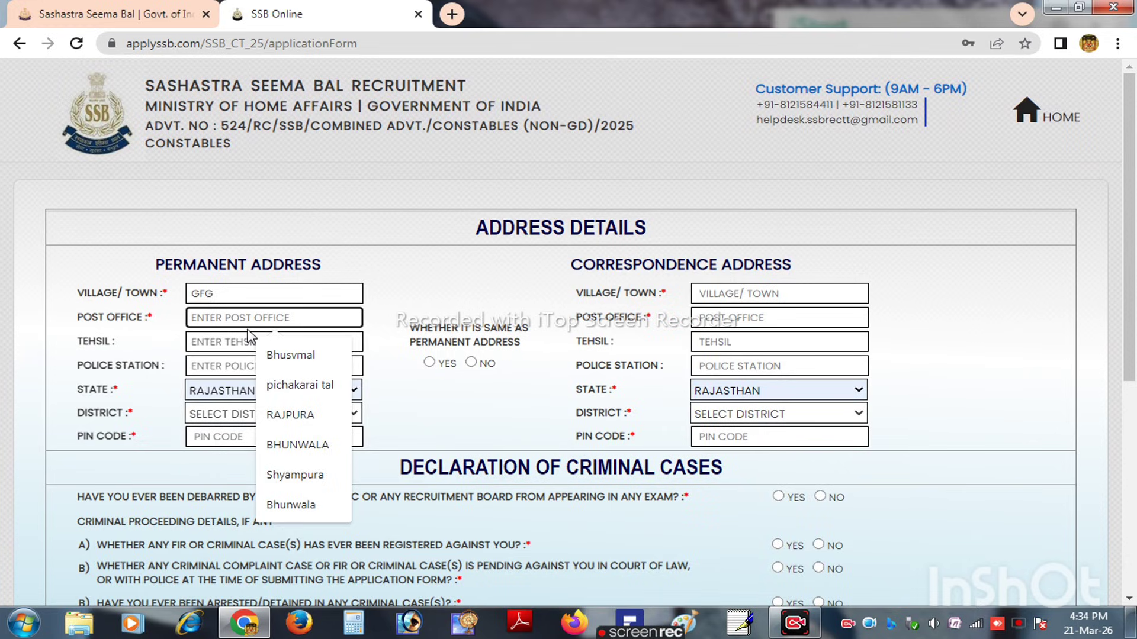
type("YIUTYT")
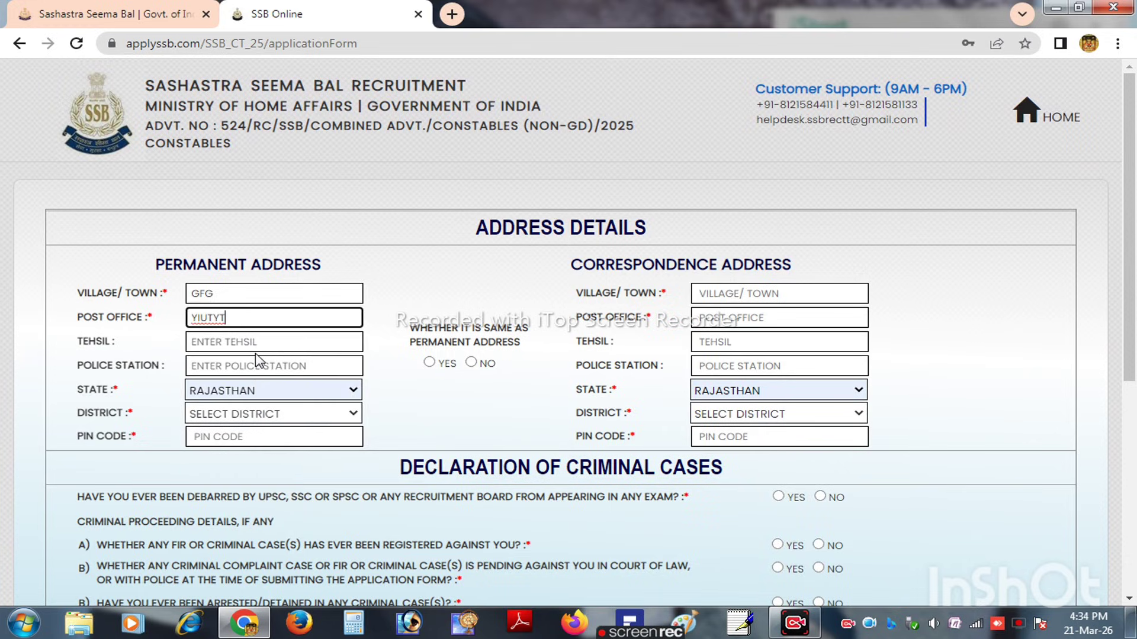
left_click(254, 360)
- Set state RAJASTHAN, district SIKAR and the PIN code, and mark correspondence address as same
left_click(194, 394)
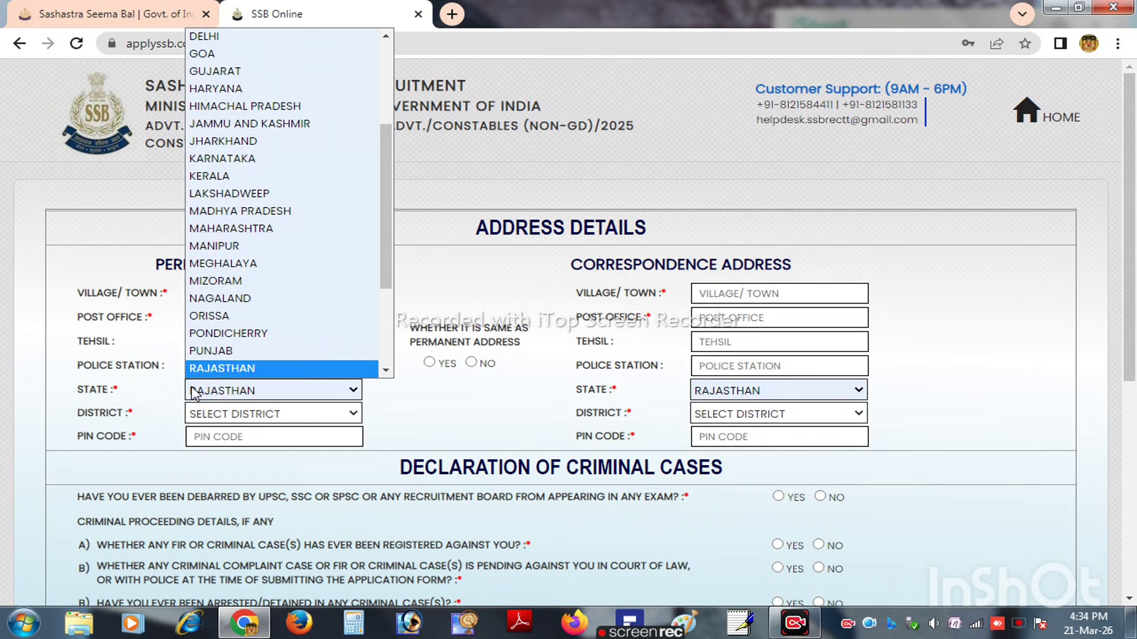
left_click(195, 394)
left_click(201, 414)
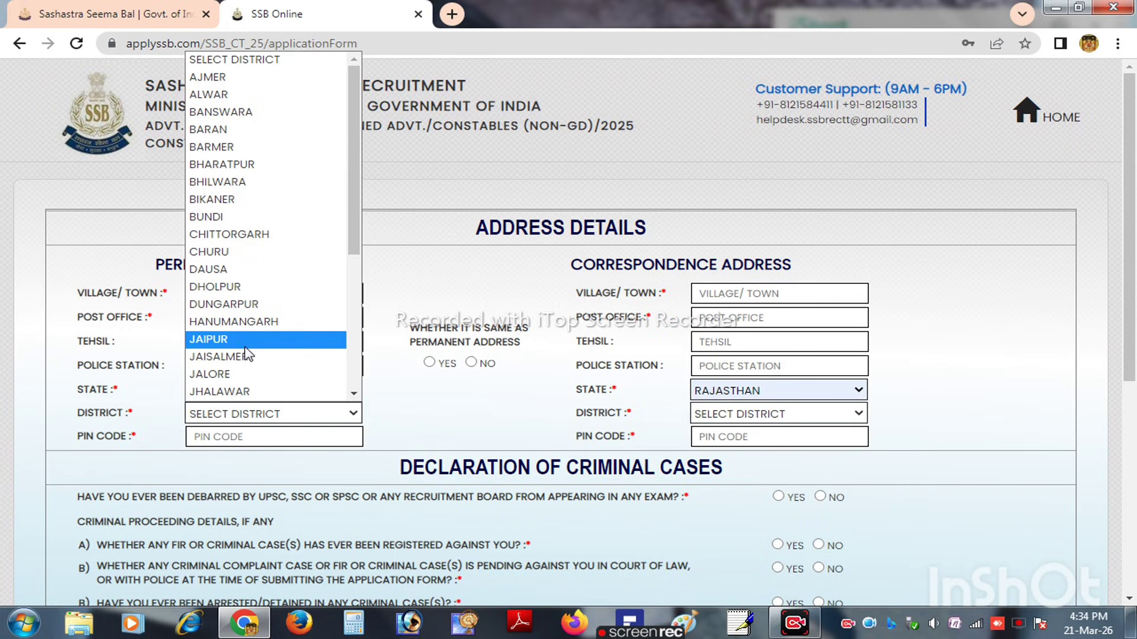
scroll(245, 354, "down", 3)
left_click(246, 323)
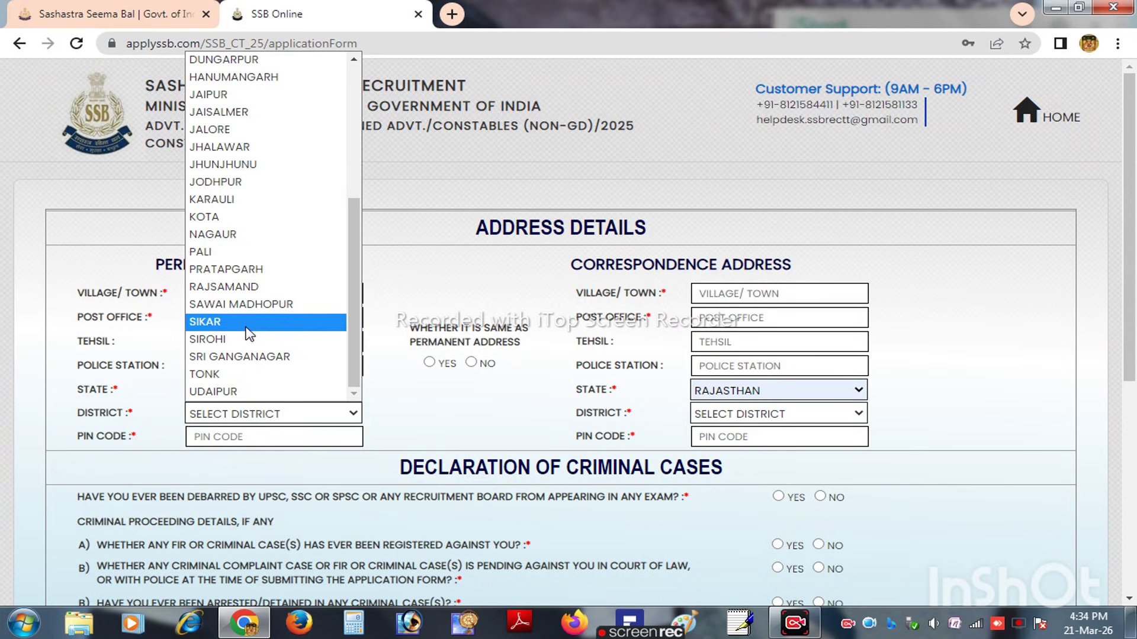
left_click(275, 442)
type("32014")
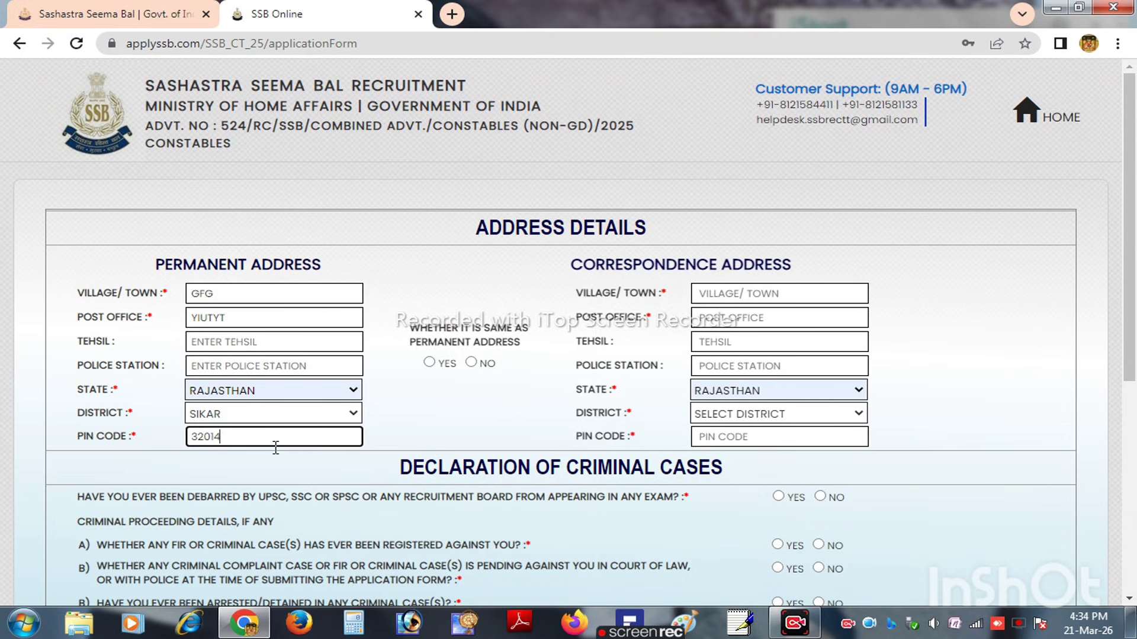
left_click(429, 362)
- Answer NO to the FIR registered, complaint pending and tried-and-convicted questions
scroll(851, 394, "down", 5)
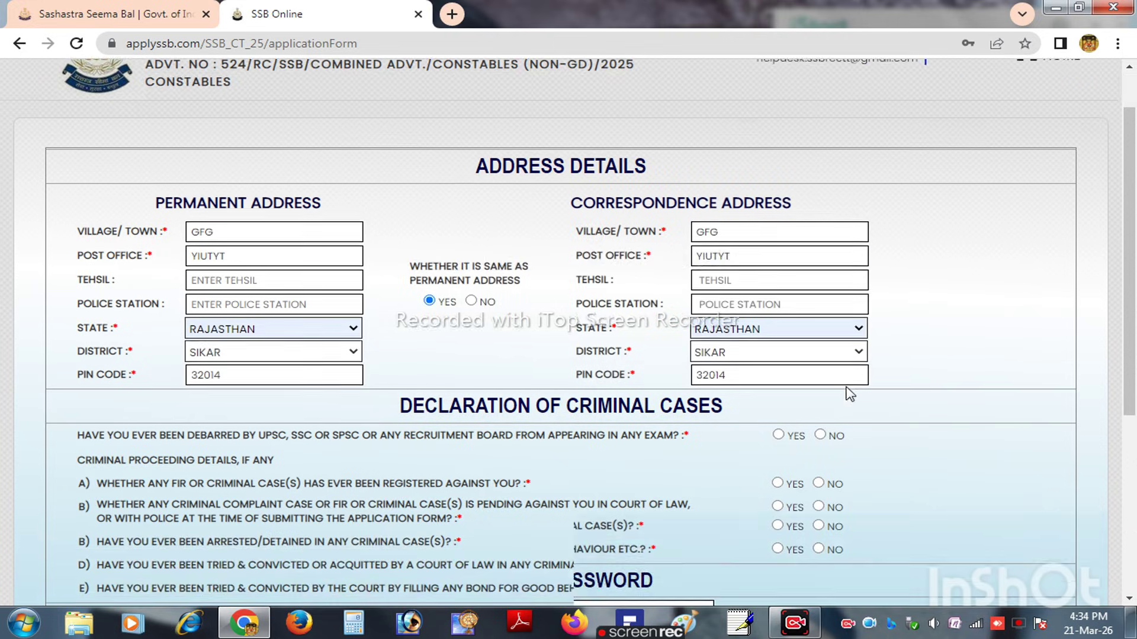
scroll(733, 415, "down", 2)
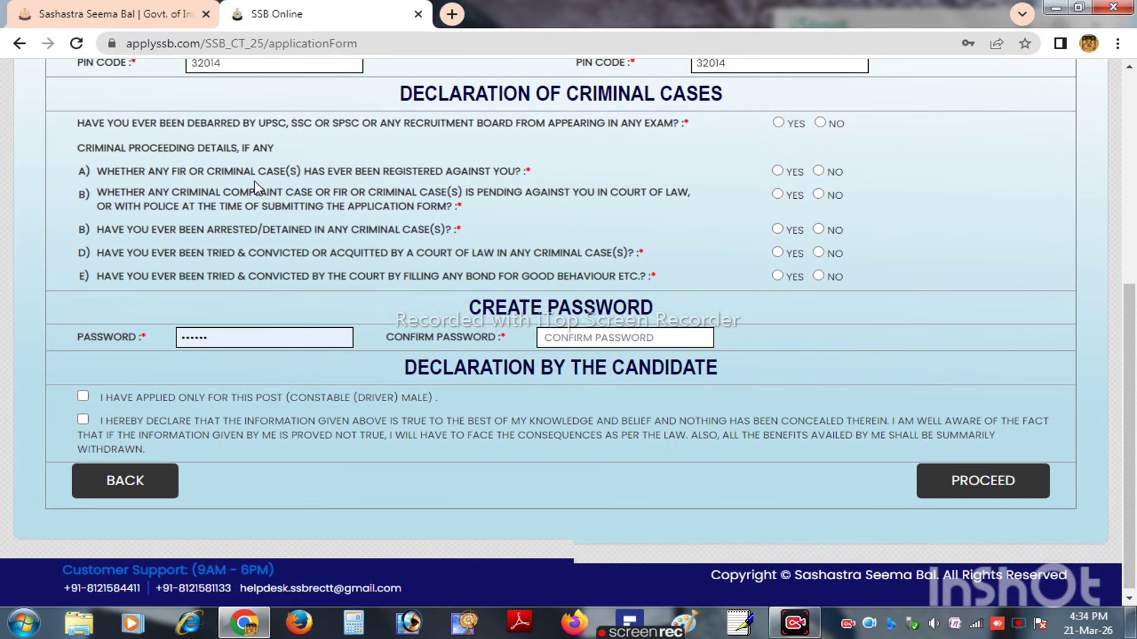
scroll(256, 187, "up", 3)
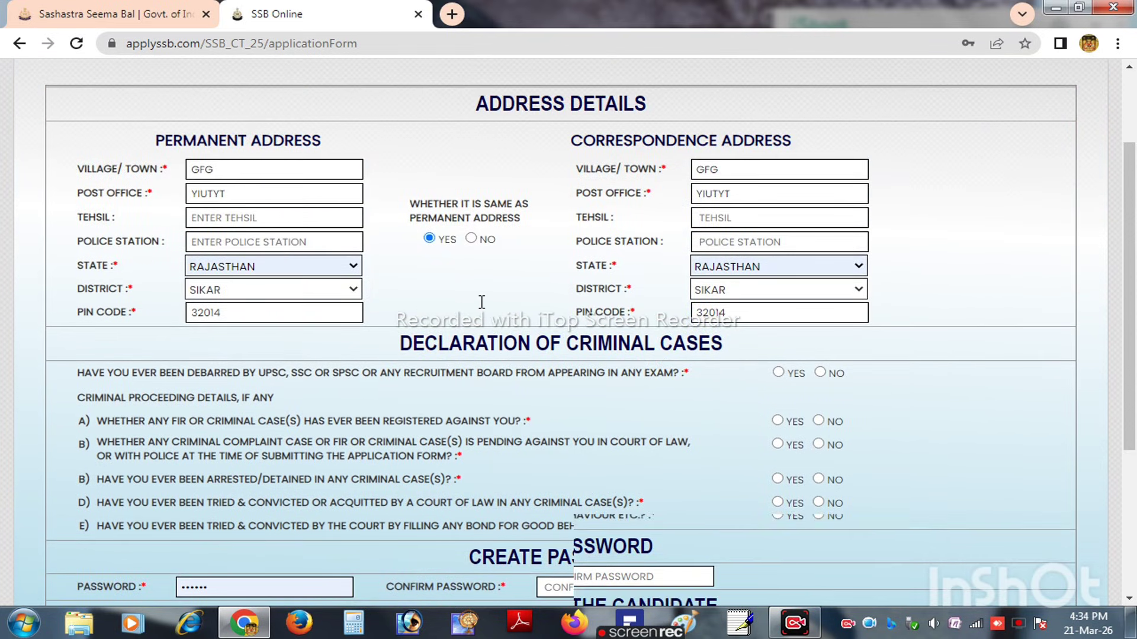
scroll(713, 303, "down", 2)
scroll(712, 302, "down", 2)
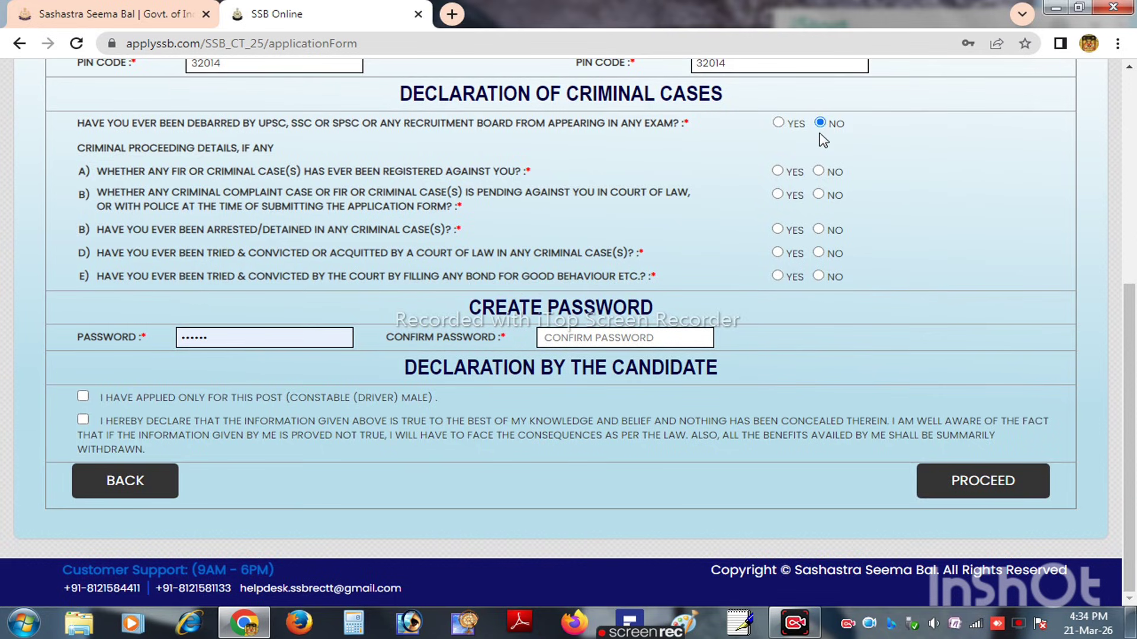
left_click(818, 172)
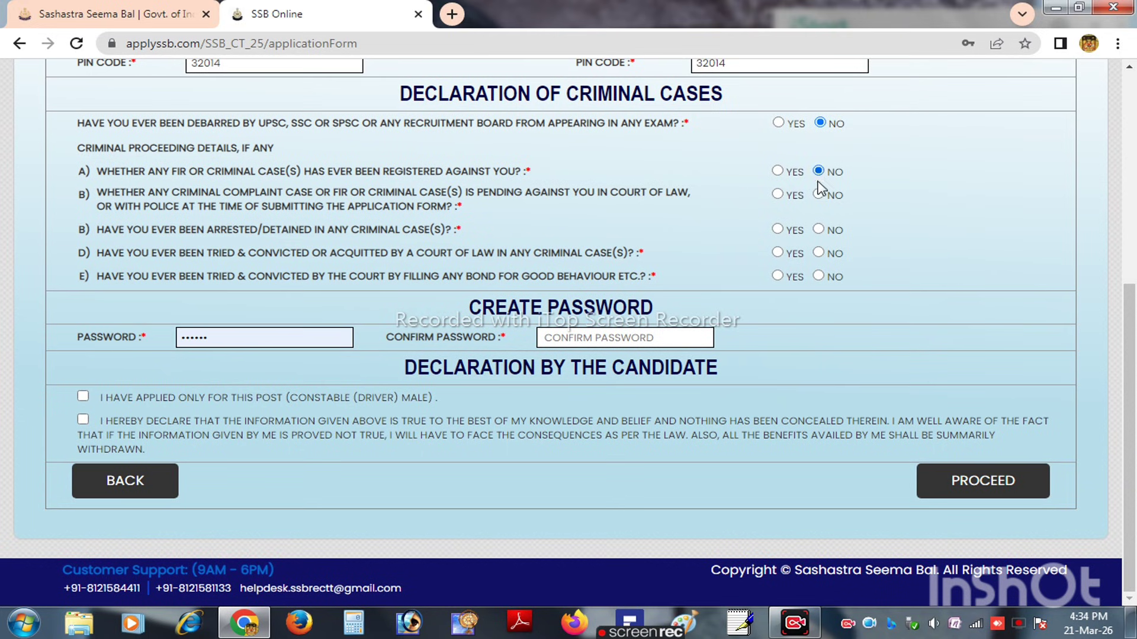
left_click(820, 230)
left_click(818, 253)
- Clear the old value from the Password field and open a blank WordPad document
left_click(277, 347)
left_click_drag(277, 347, 141, 338)
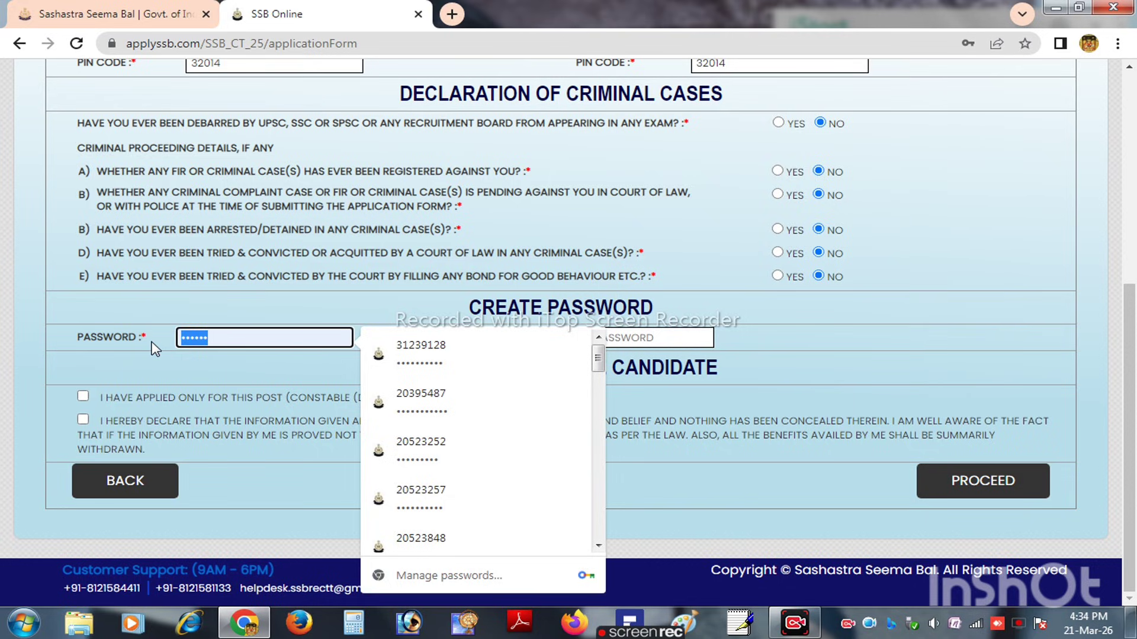
key("BackSpace")
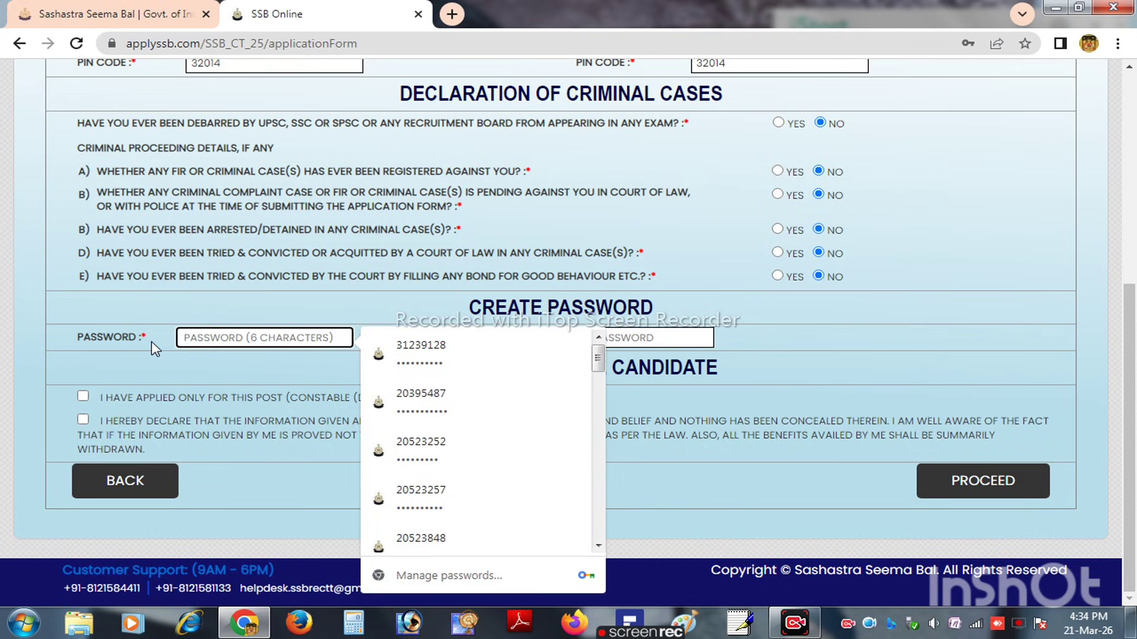
left_click(737, 625)
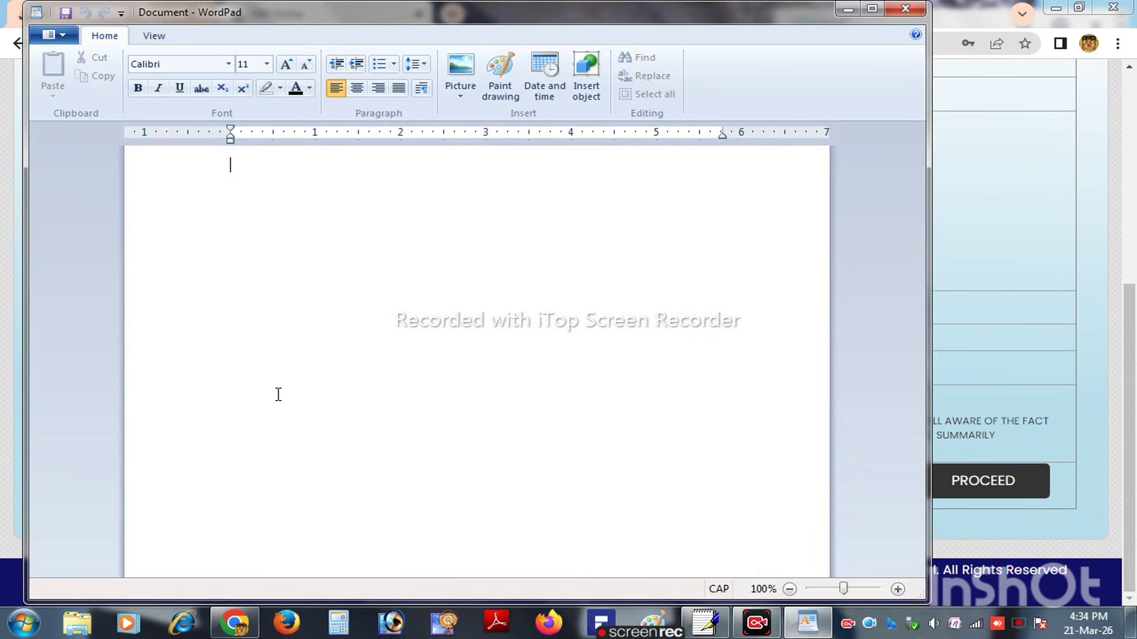
- Write the new password in WordPad, copy it, and return to the browser form
key("Caps_Lock")
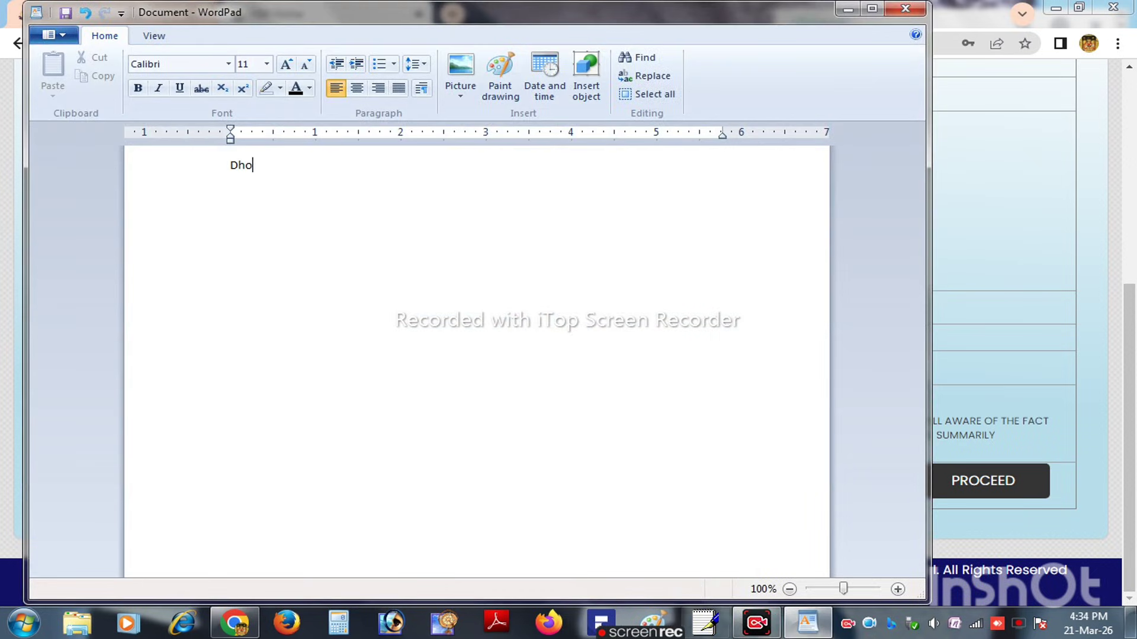
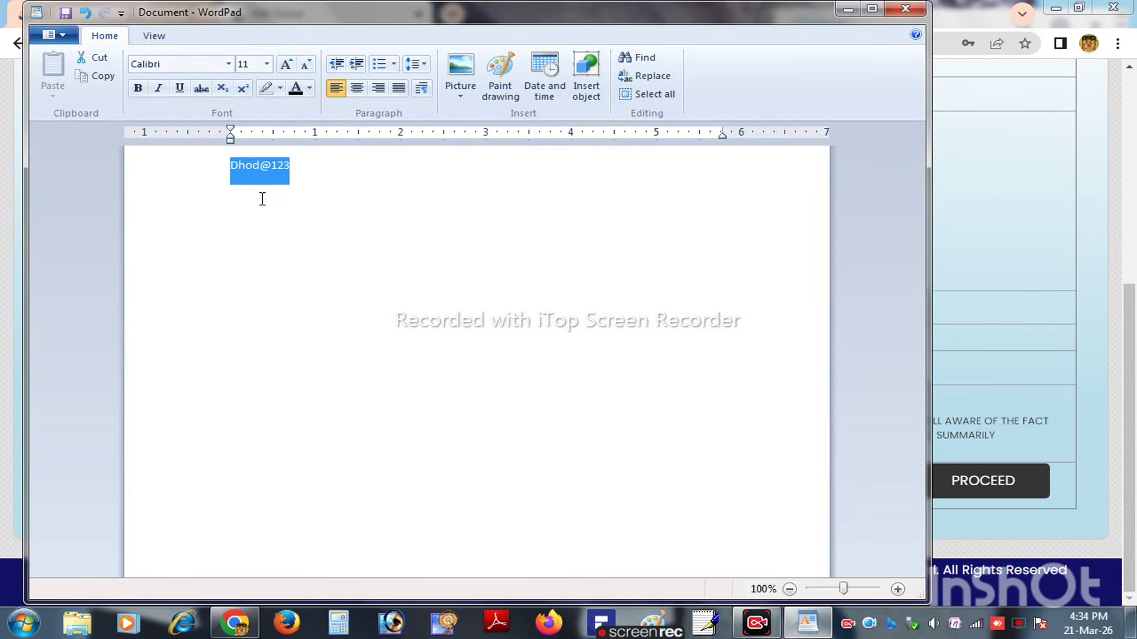
key("ctrl+c")
left_click(234, 623)
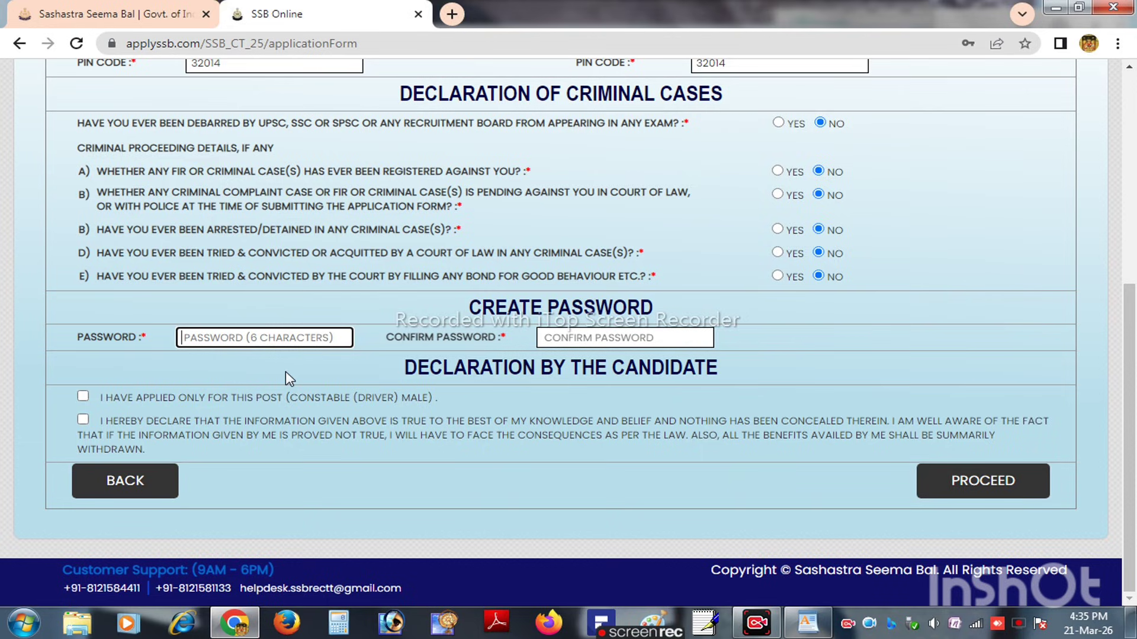
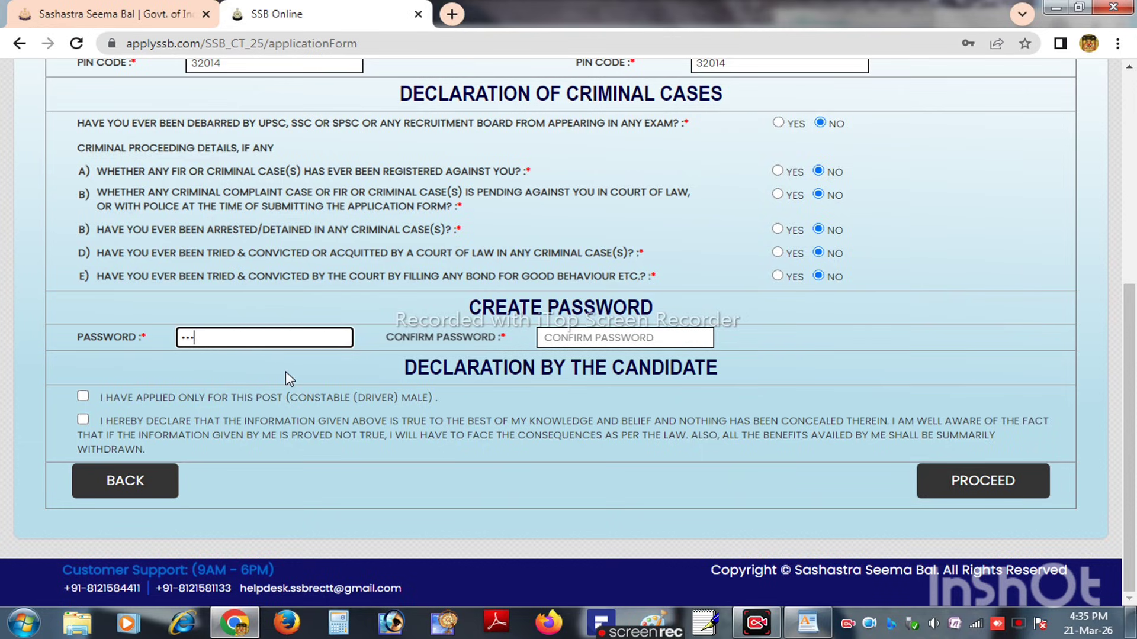
- Enter the password in Password and Confirm Password, and tick both candidate declarations
left_click(600, 347)
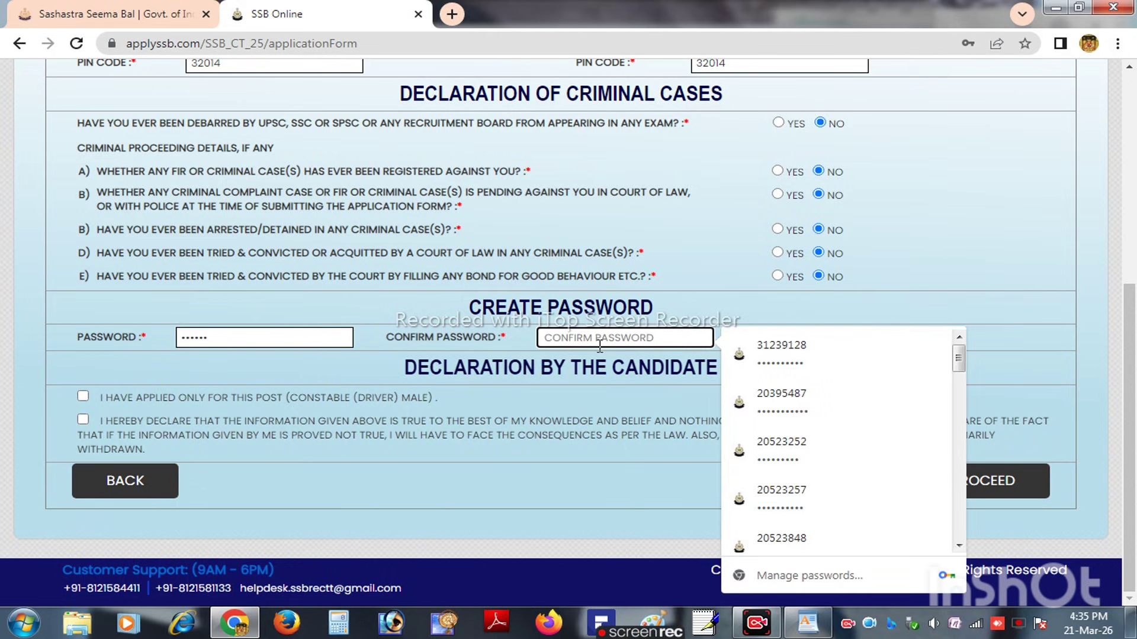
type("d")
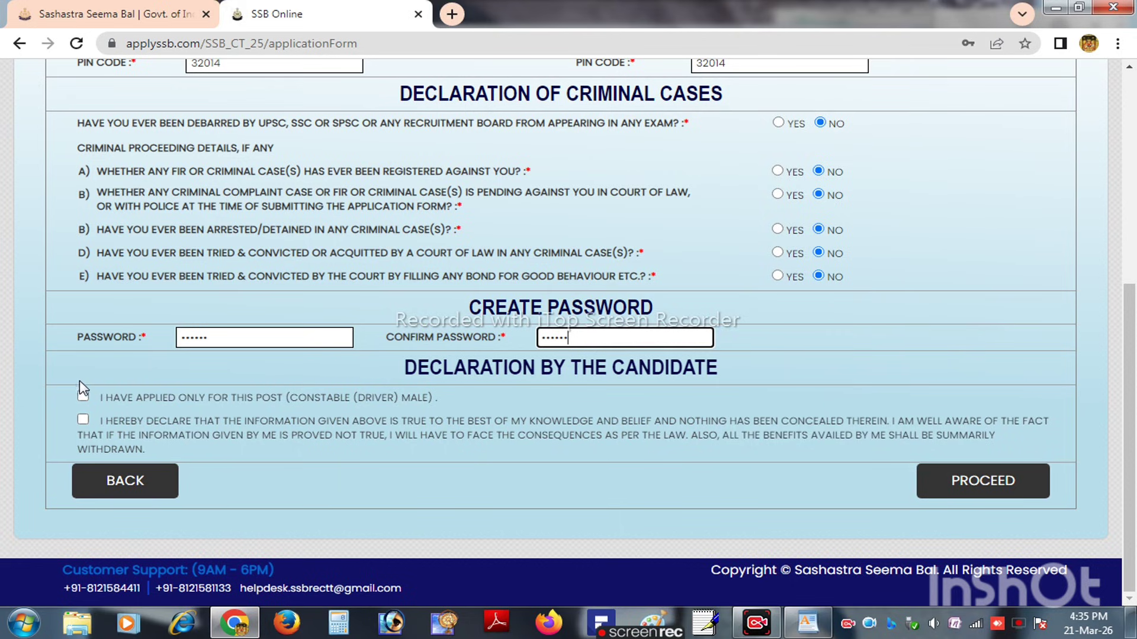
left_click(82, 397)
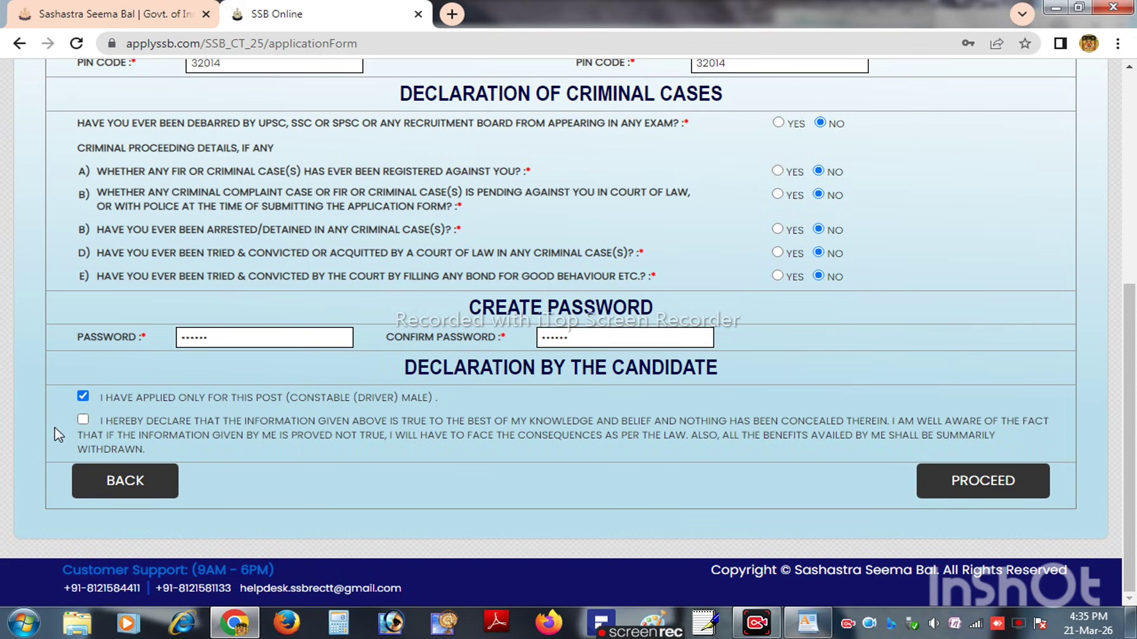
left_click(83, 419)
- Correct the PIN code to 320014, reselect Same as permanent YES, and proceed to preview
left_click(1002, 488)
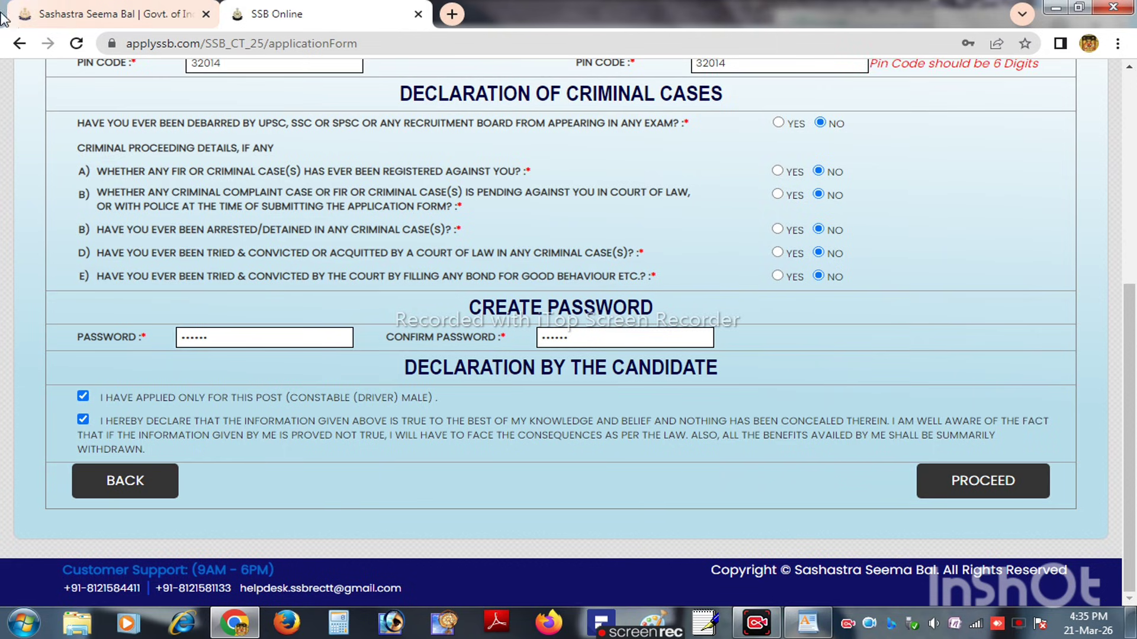
scroll(1074, 118, "up", 1)
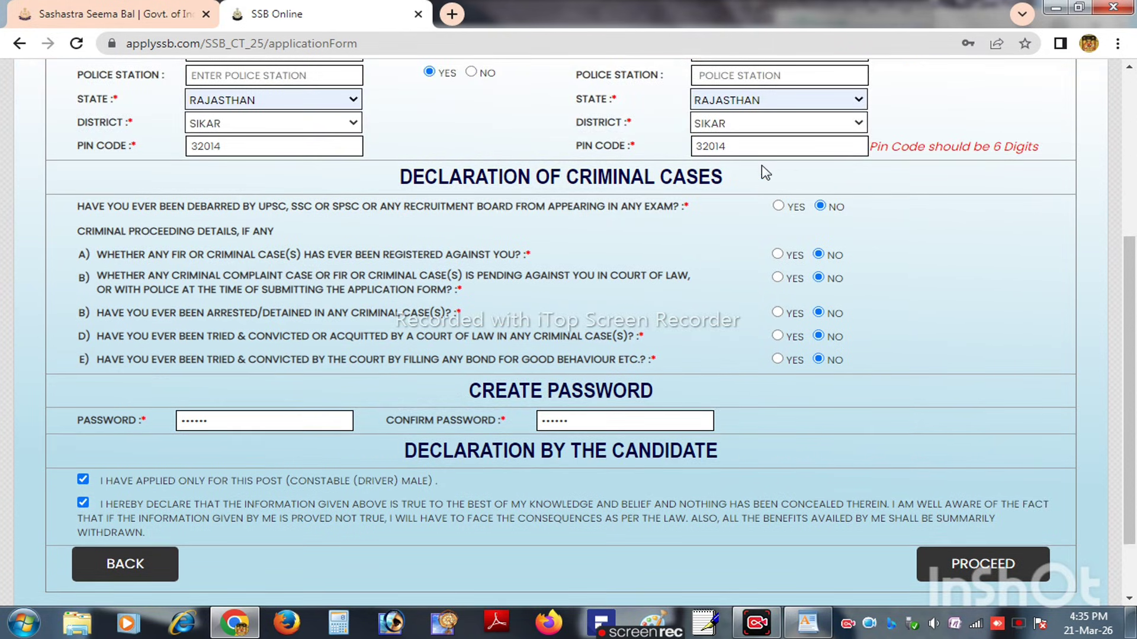
left_click(211, 147)
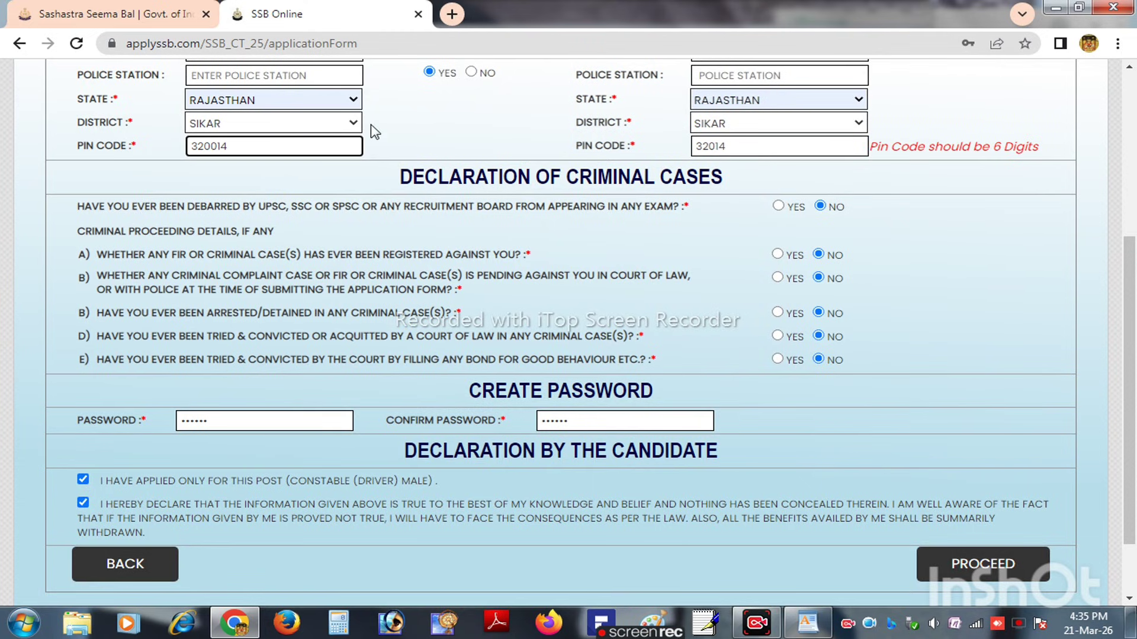
scroll(468, 407, "up", 4)
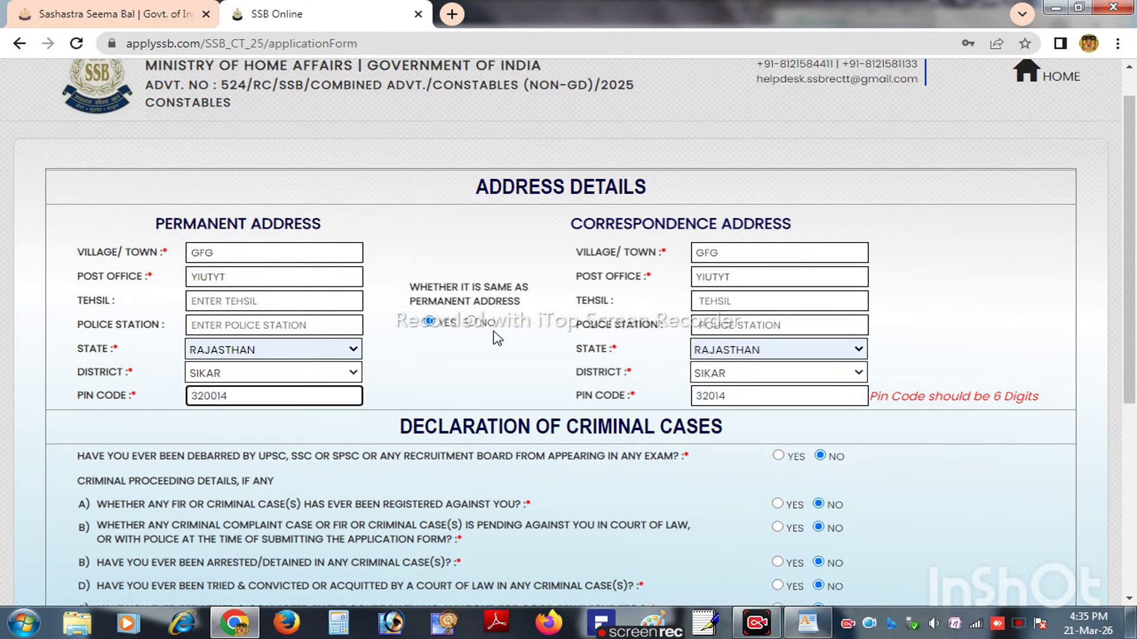
left_click(471, 321)
left_click(429, 322)
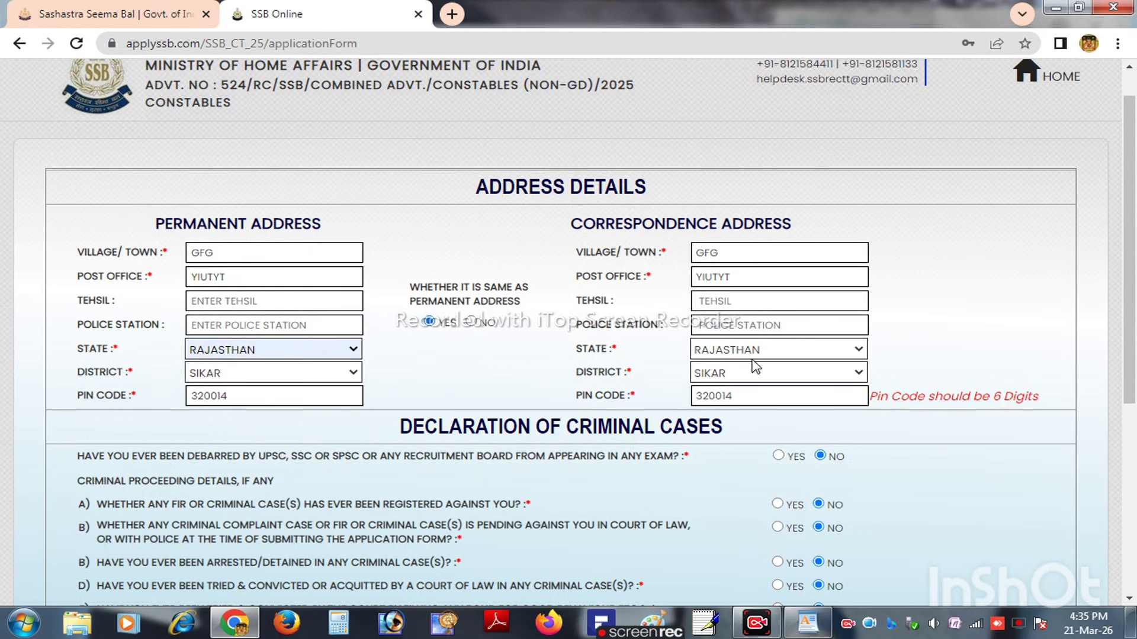
scroll(758, 364, "down", 5)
left_click(930, 482)
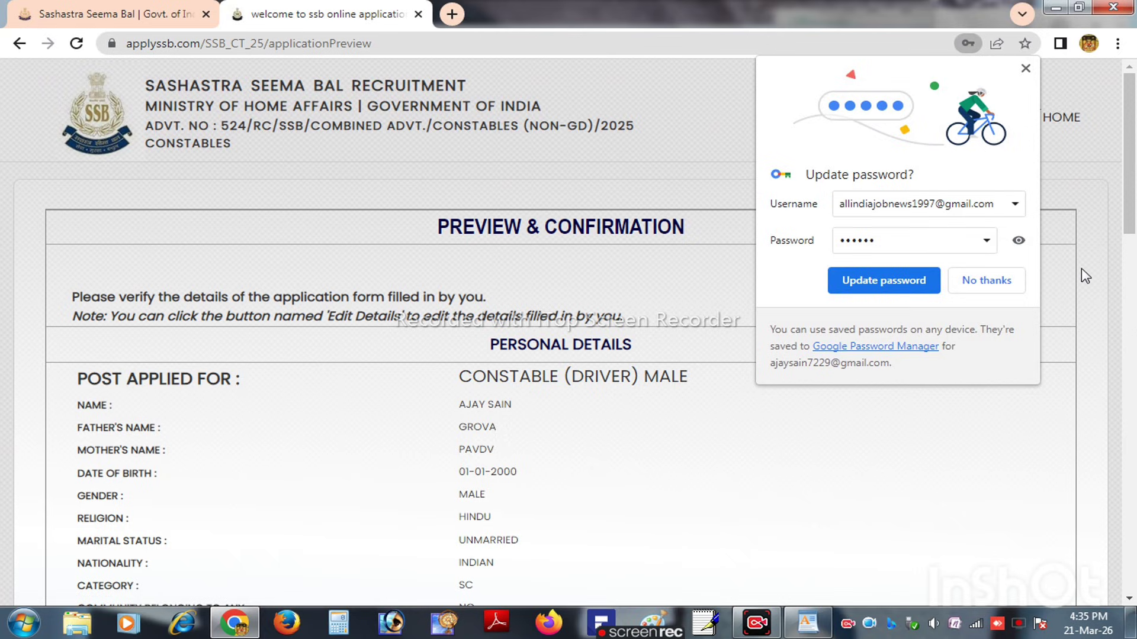
- Decline Chrome's password update and tick both declarations on the preview page
left_click(985, 282)
scroll(685, 286, "down", 6)
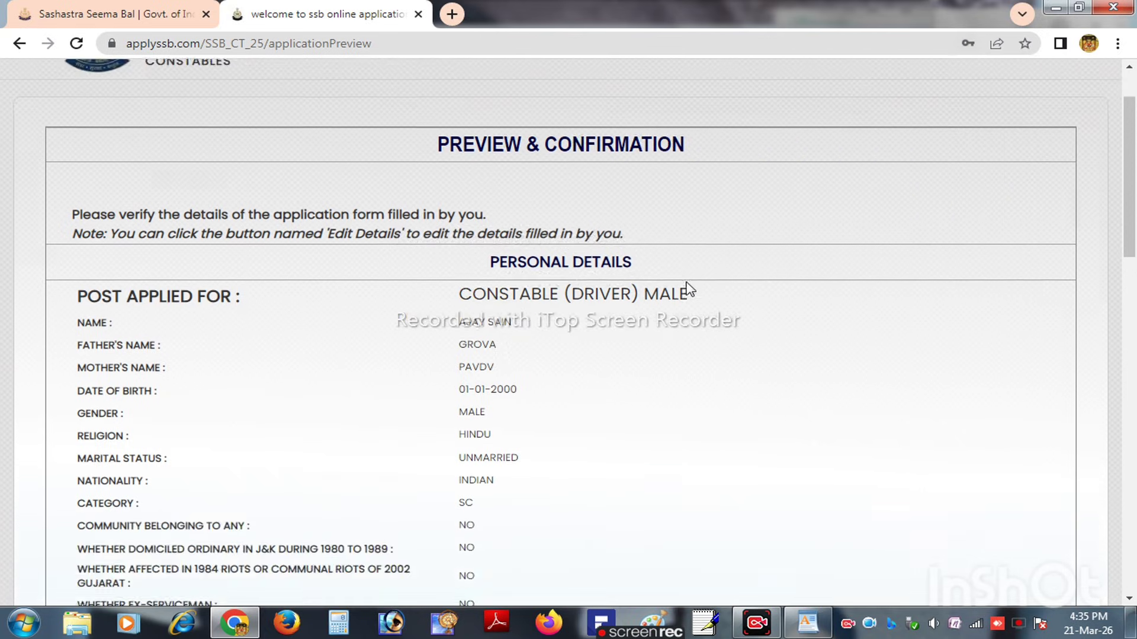
scroll(386, 415, "down", 8)
scroll(538, 414, "up", 15)
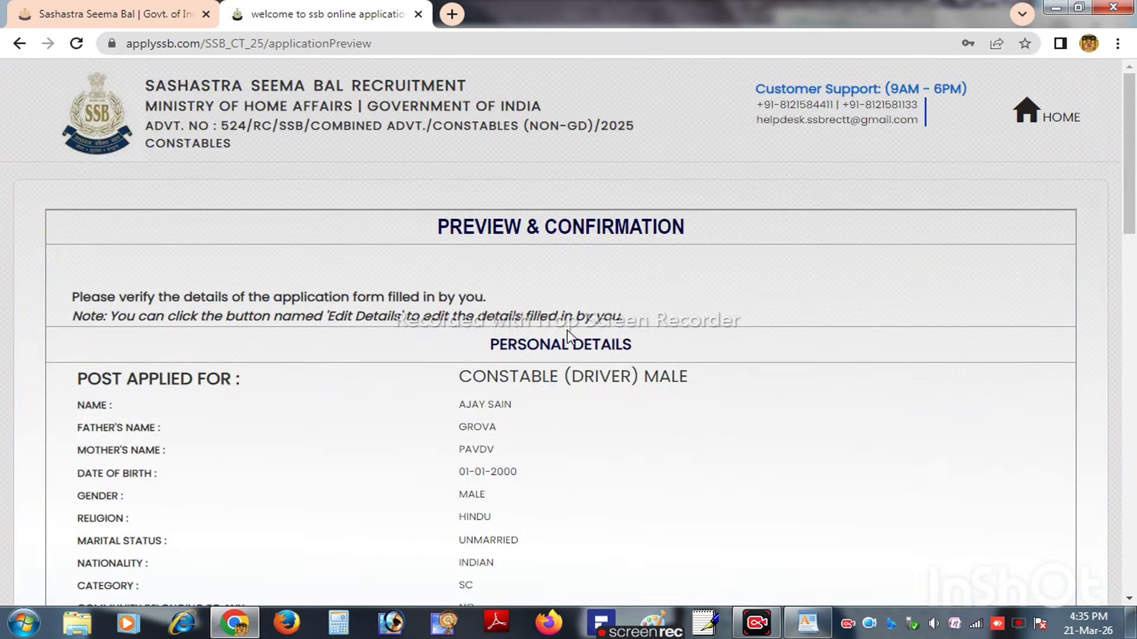
scroll(578, 385, "down", 14)
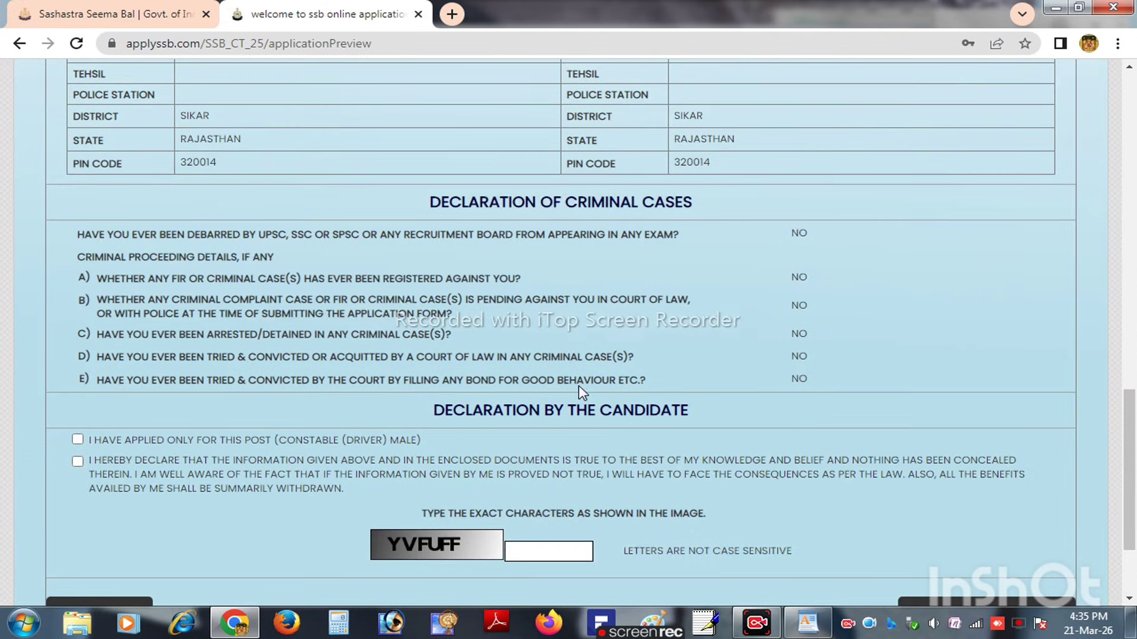
scroll(417, 277, "down", 3)
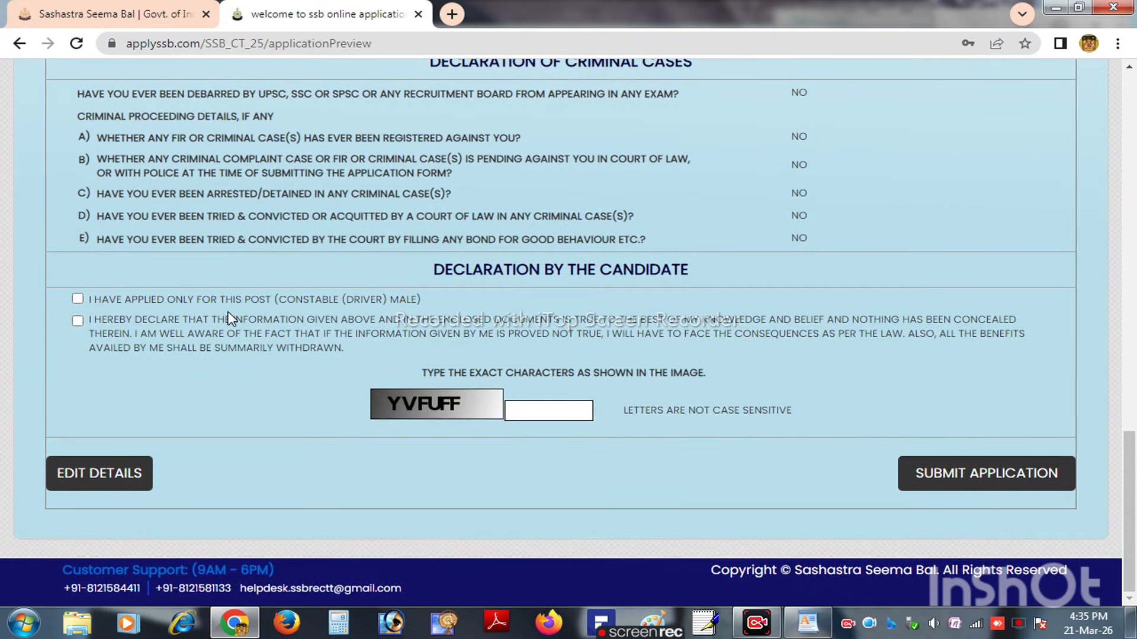
scroll(420, 288, "up", 3)
scroll(301, 349, "down", 3)
left_click(78, 299)
left_click(77, 321)
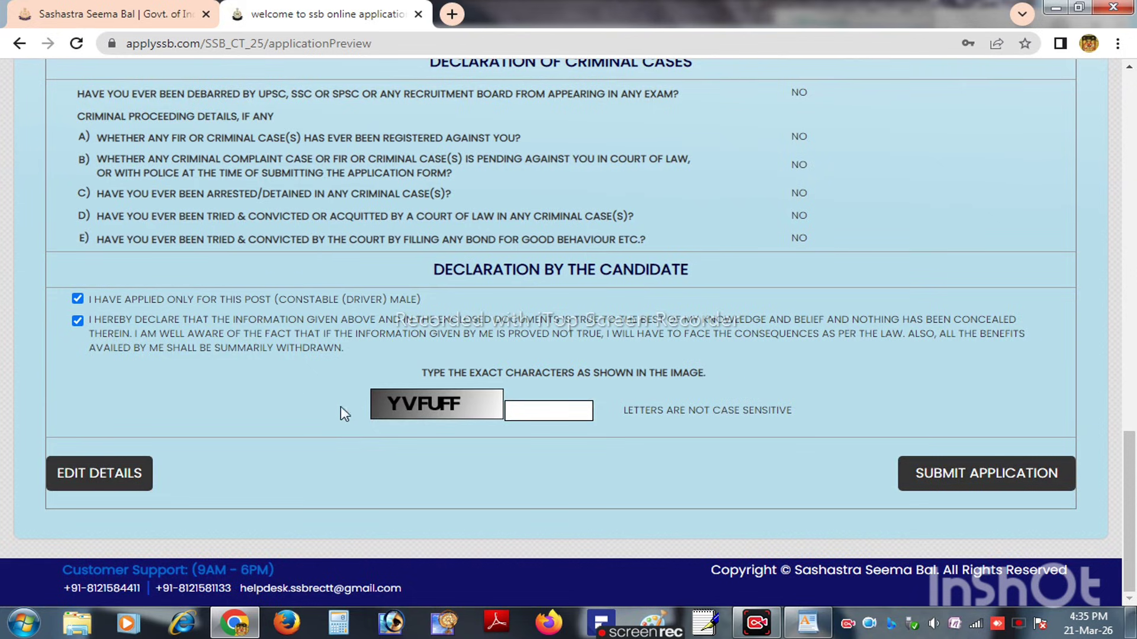
- Type the captcha, submit the application, and confirm both submission dialogs
left_click(535, 413)
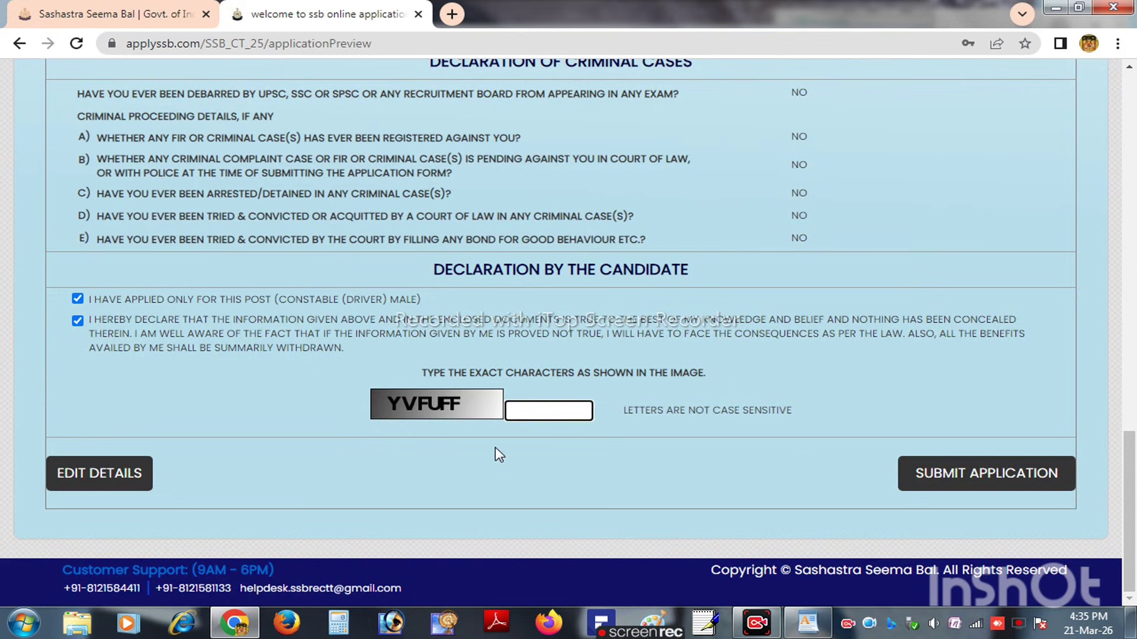
type("Y")
scroll(671, 334, "up", 2)
scroll(671, 332, "up", 5)
scroll(592, 414, "down", 7)
type("VFU")
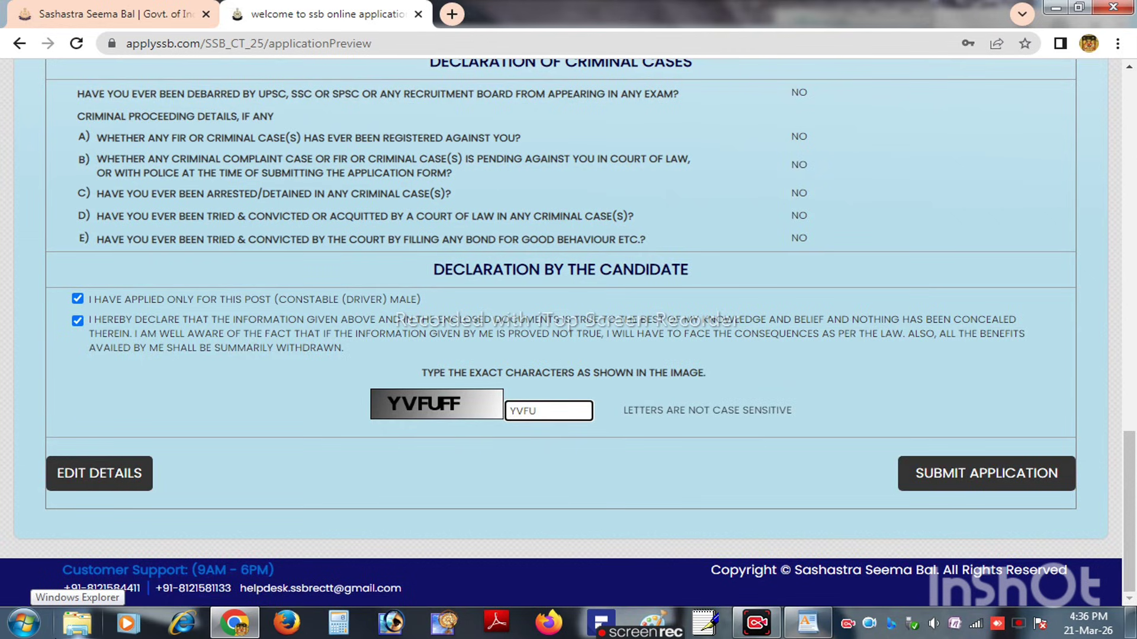
type("FF")
left_click(947, 472)
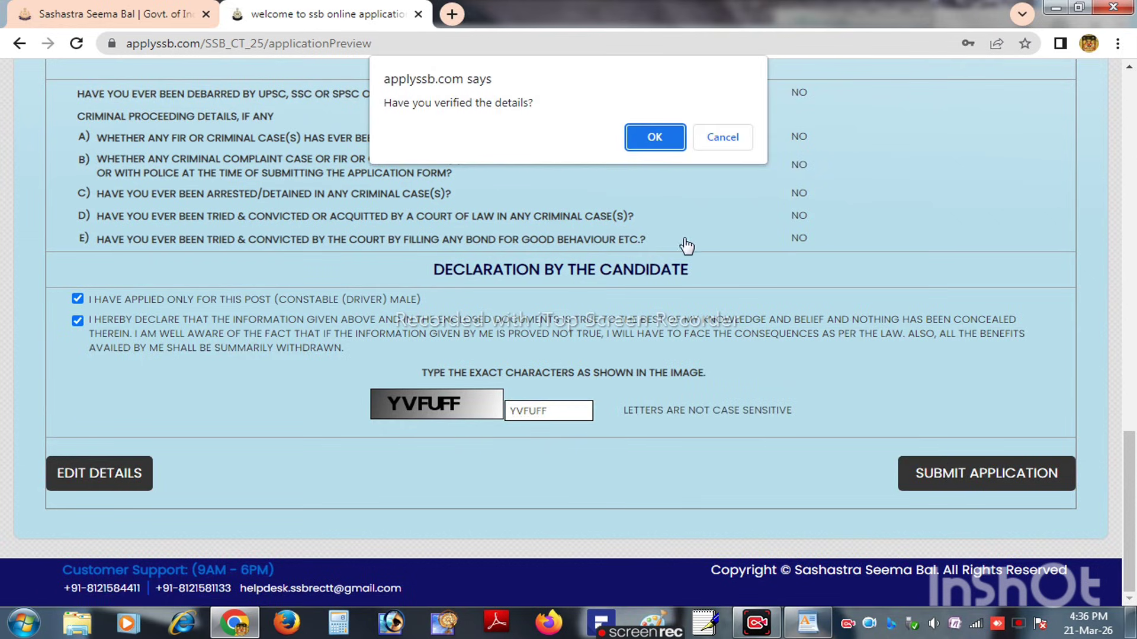
left_click(673, 145)
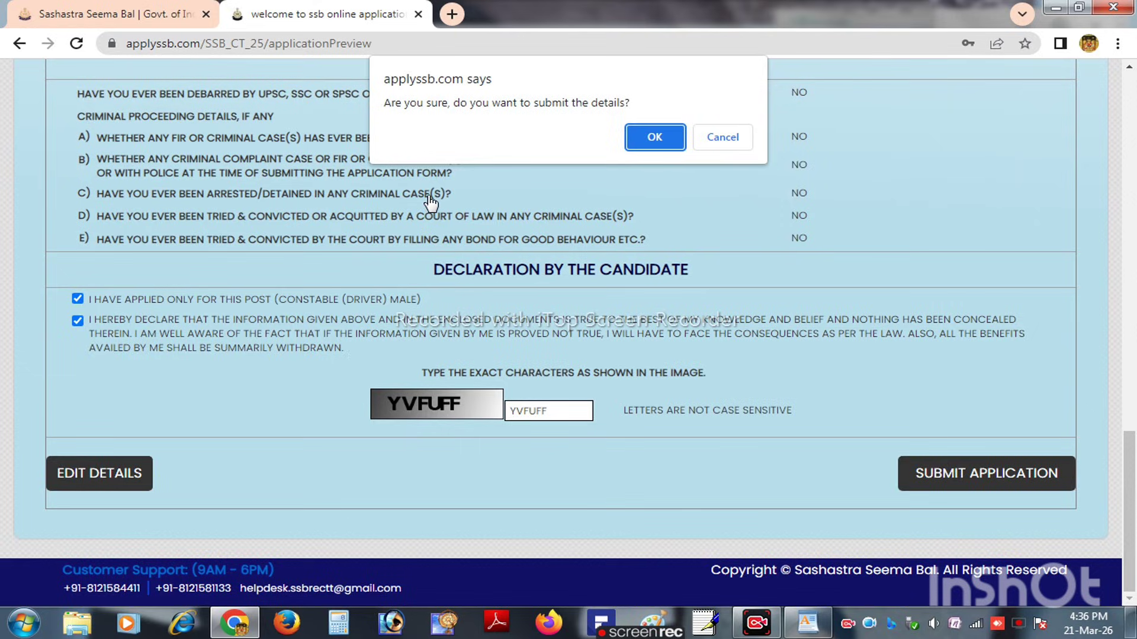
left_click(666, 142)
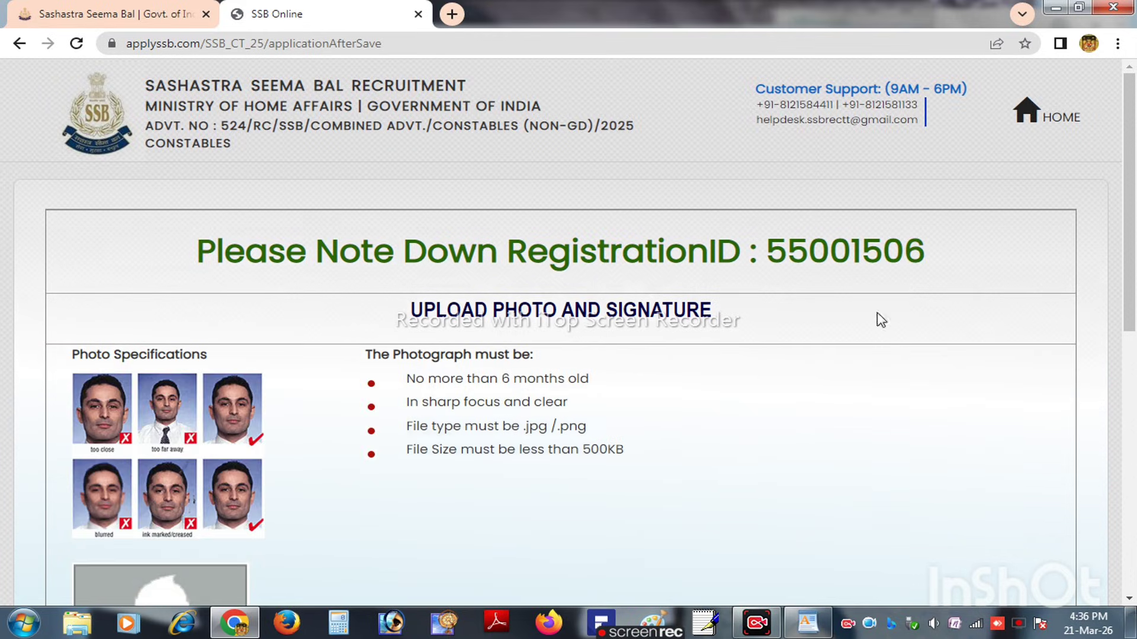
- Upload image 247.JPG as the candidate photo
scroll(1066, 320, "down", 2)
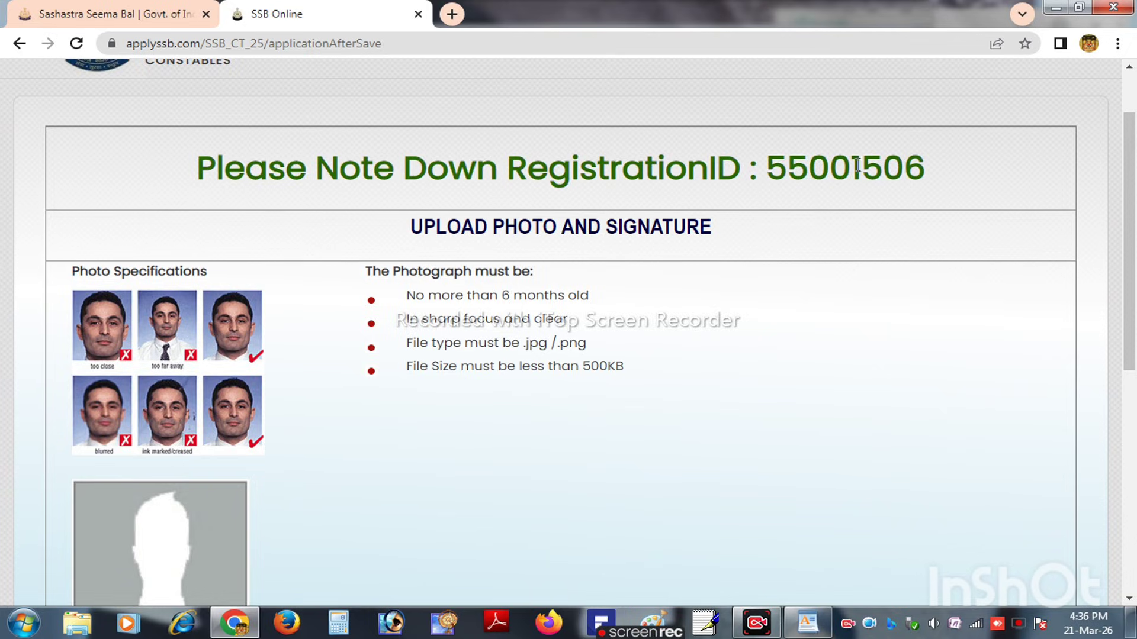
scroll(885, 196, "down", 2)
scroll(885, 196, "up", 2)
scroll(885, 195, "down", 4)
scroll(445, 336, "down", 1)
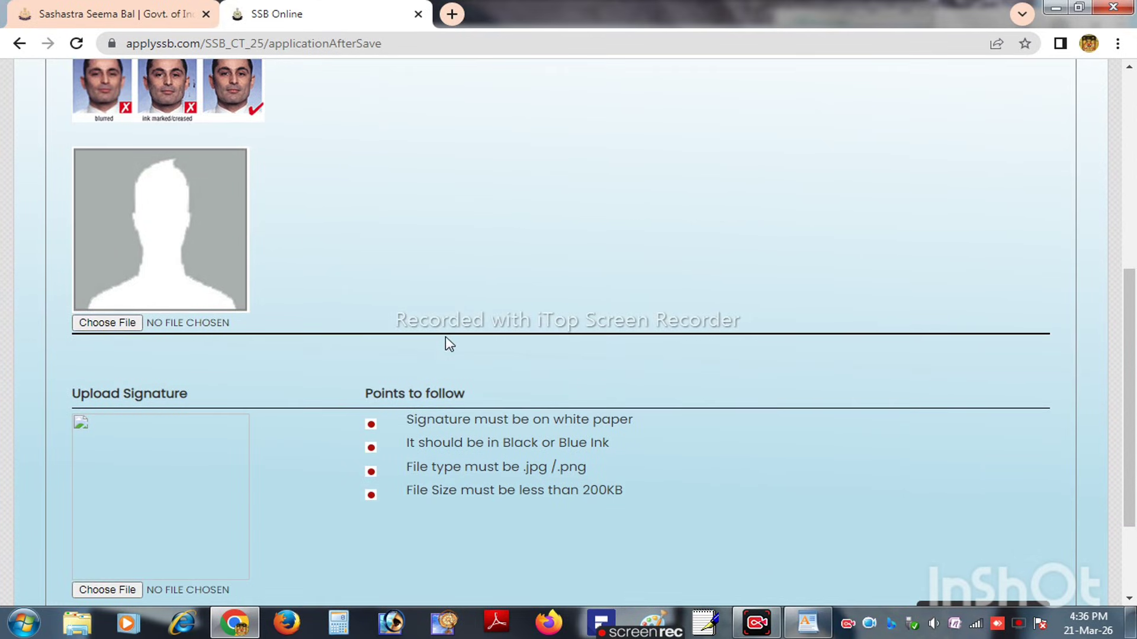
scroll(525, 304, "up", 3)
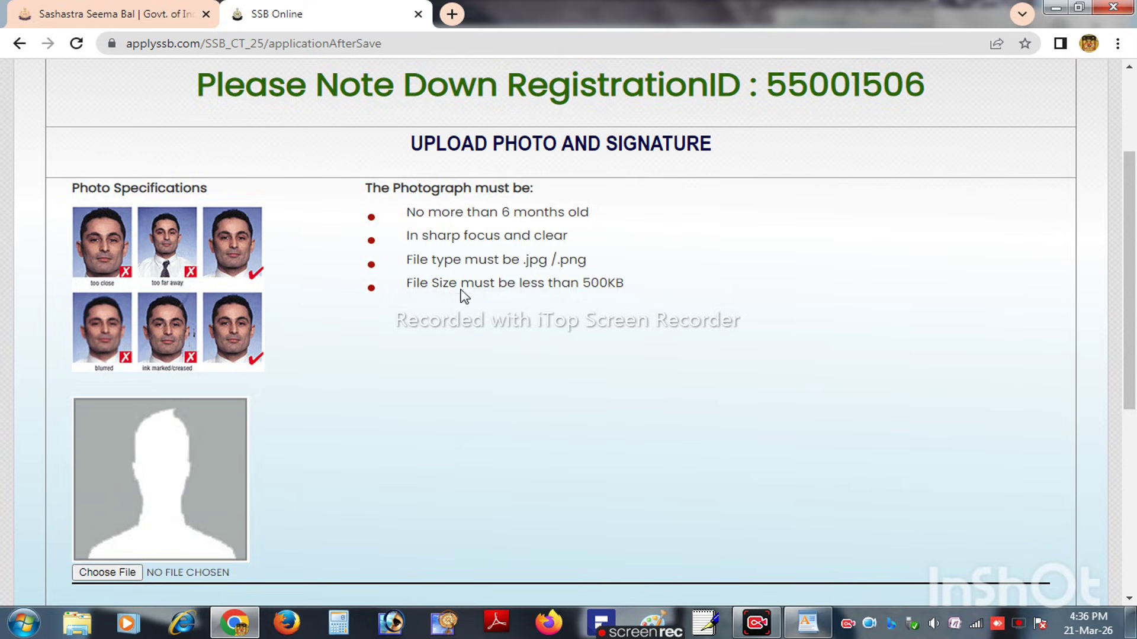
scroll(564, 322, "down", 1)
scroll(94, 376, "down", 4)
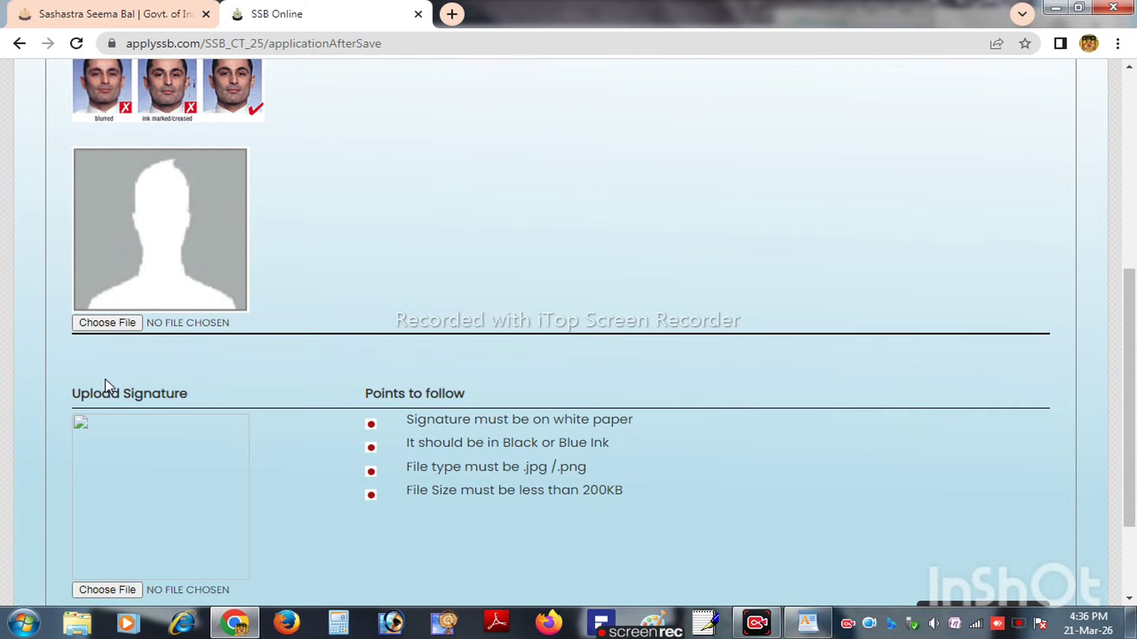
left_click(112, 324)
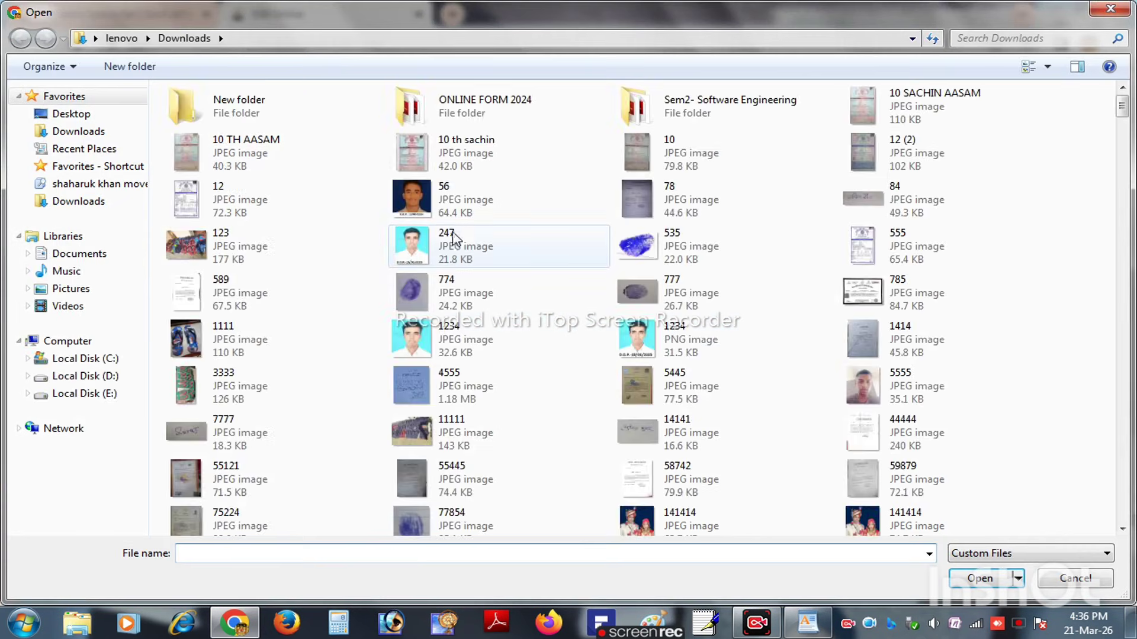
double_click(486, 260)
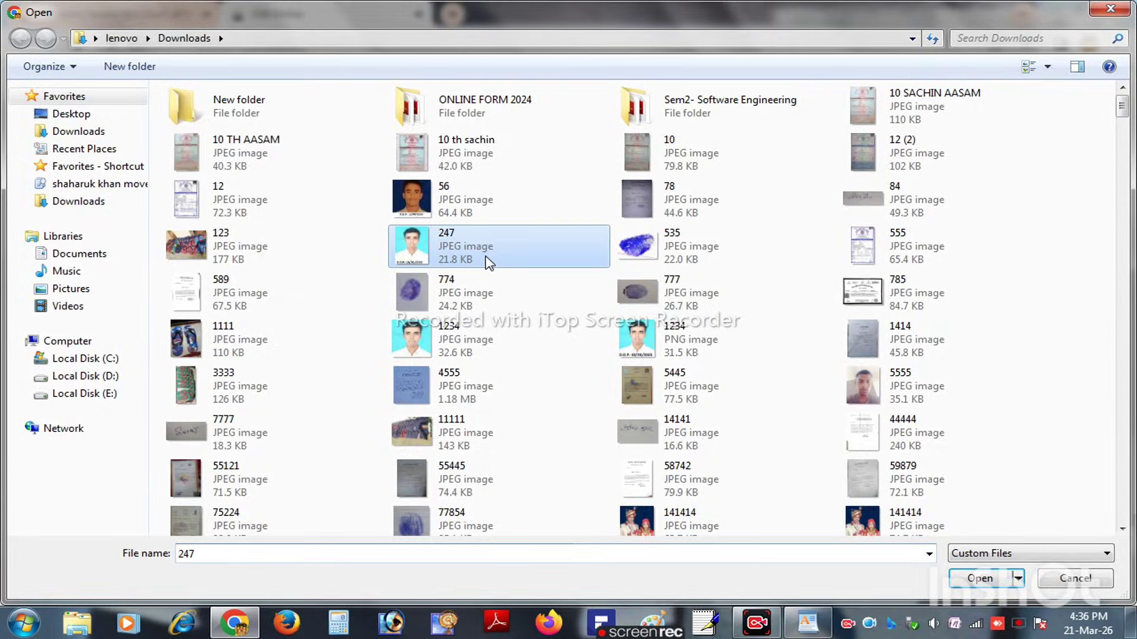
- Upload image 84.JPG as the signature and proceed to the acknowledgement
scroll(219, 296, "down", 2)
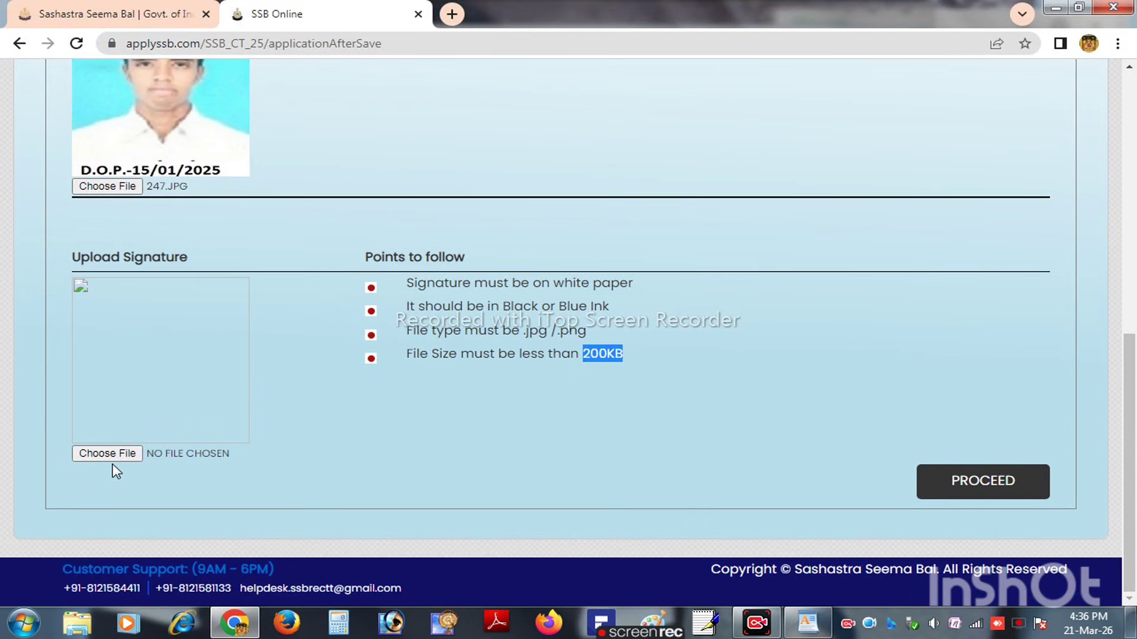
left_click(117, 451)
left_click(117, 451)
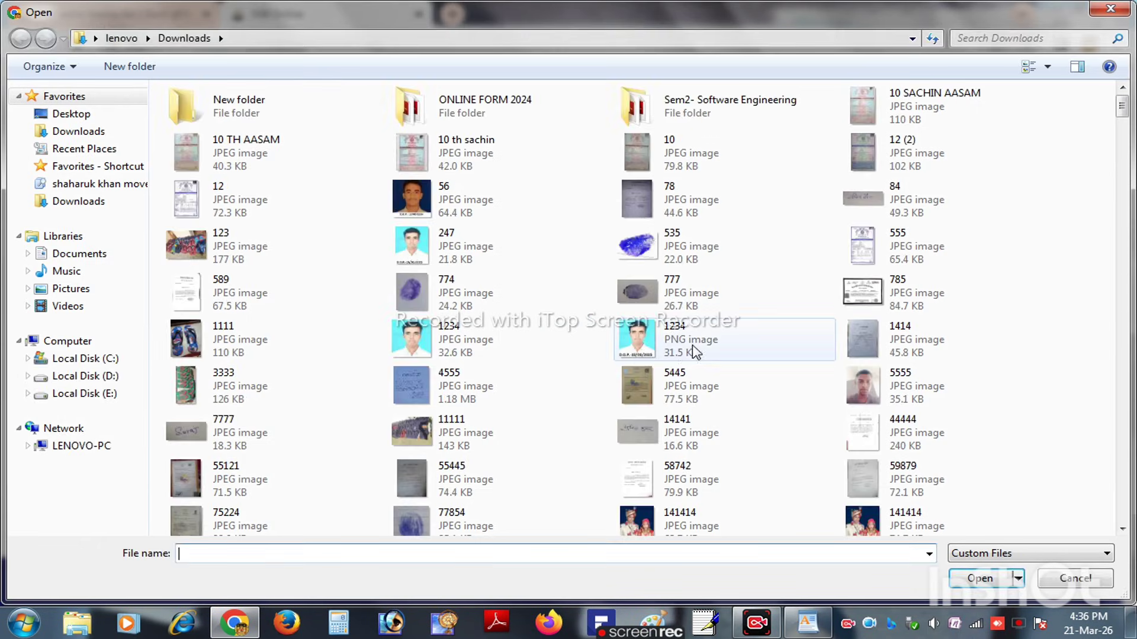
double_click(914, 224)
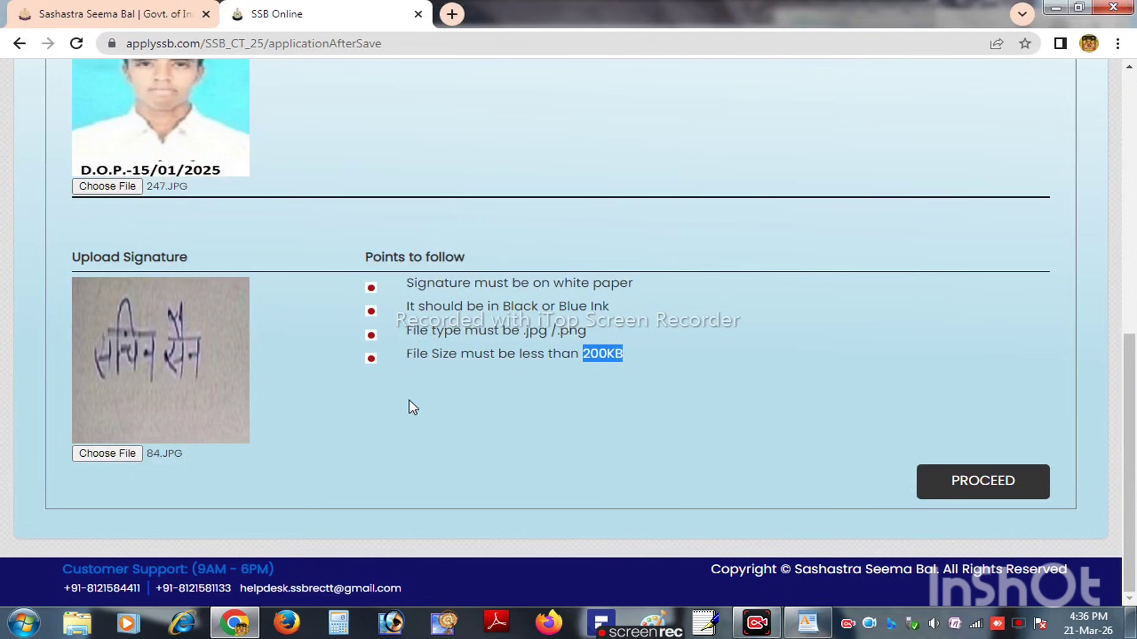
left_click(1001, 481)
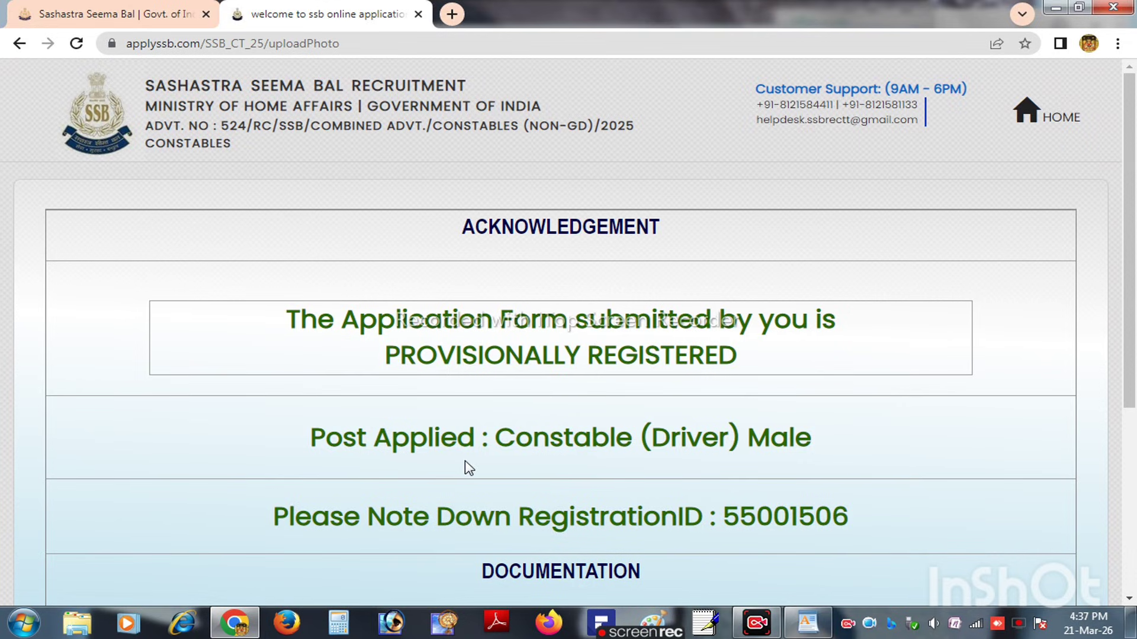
- Open the printable acknowledgement and cancel Chrome's print dialog
scroll(742, 406, "down", 3)
scroll(741, 406, "down", 3)
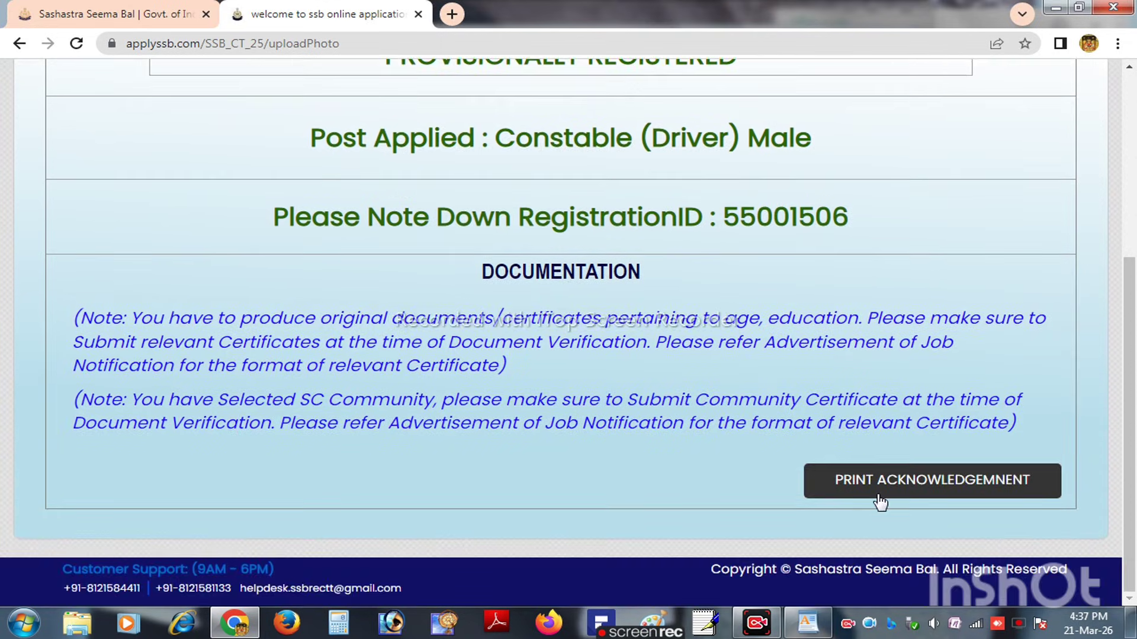
left_click(886, 493)
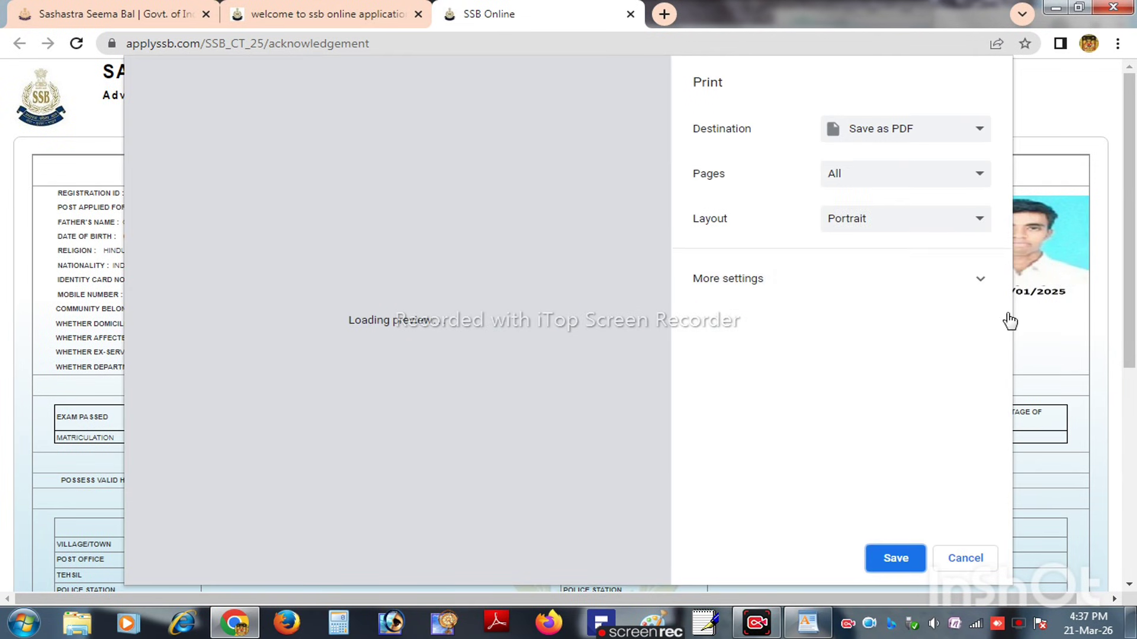
left_click(980, 276)
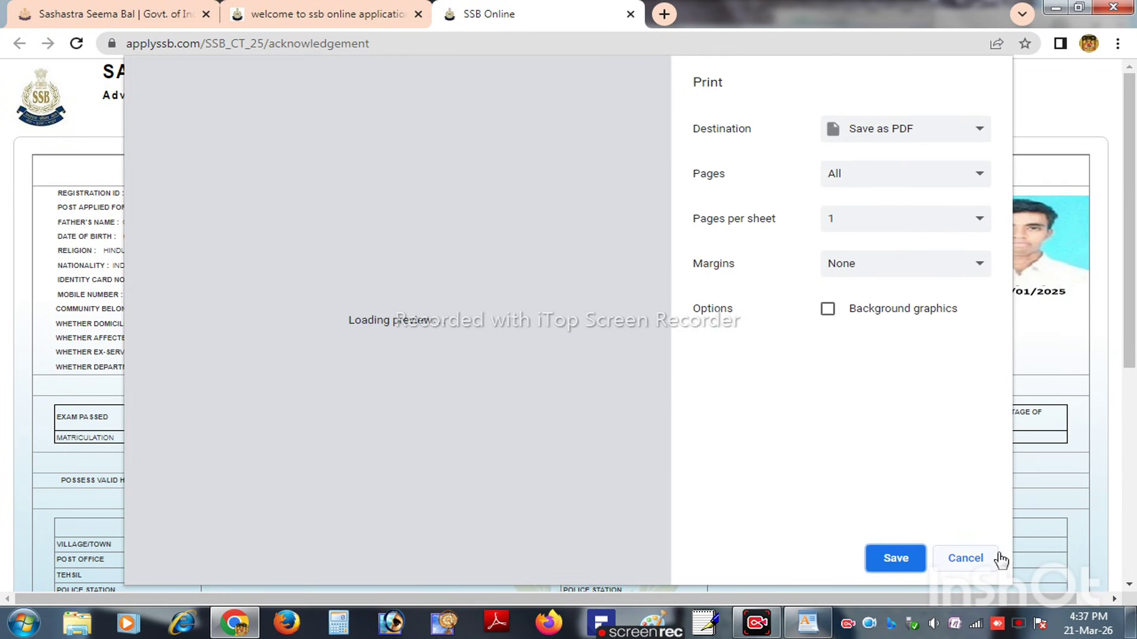
key("Escape")
- Scroll through the acknowledgement form to review the photo, signature and details
scroll(515, 385, "down", 10)
scroll(517, 389, "up", 10)
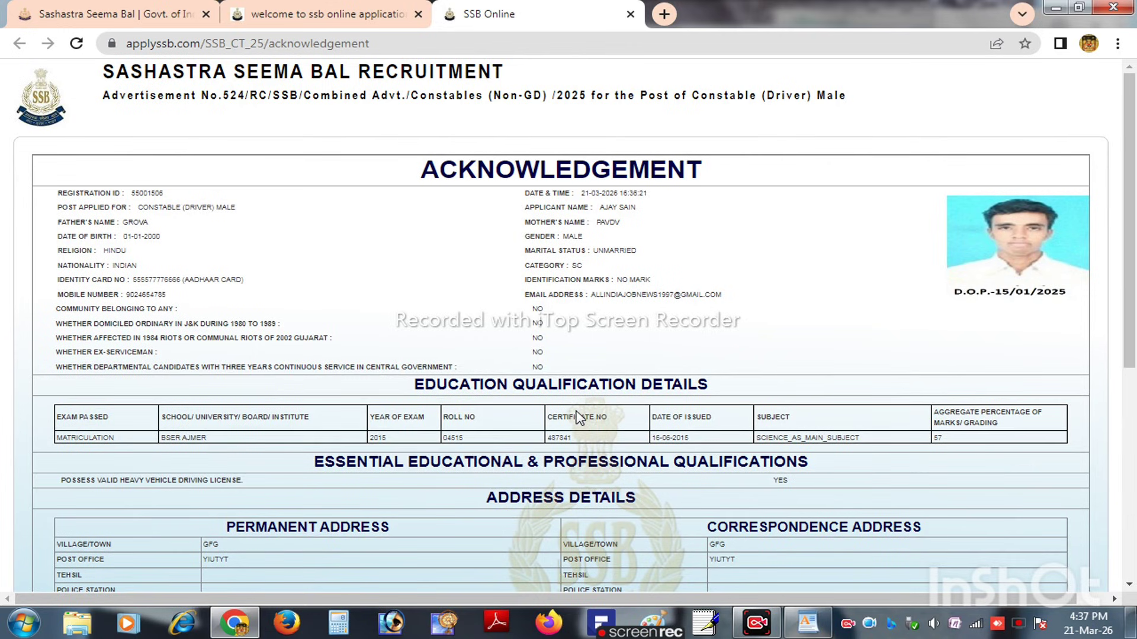
scroll(378, 363, "down", 6)
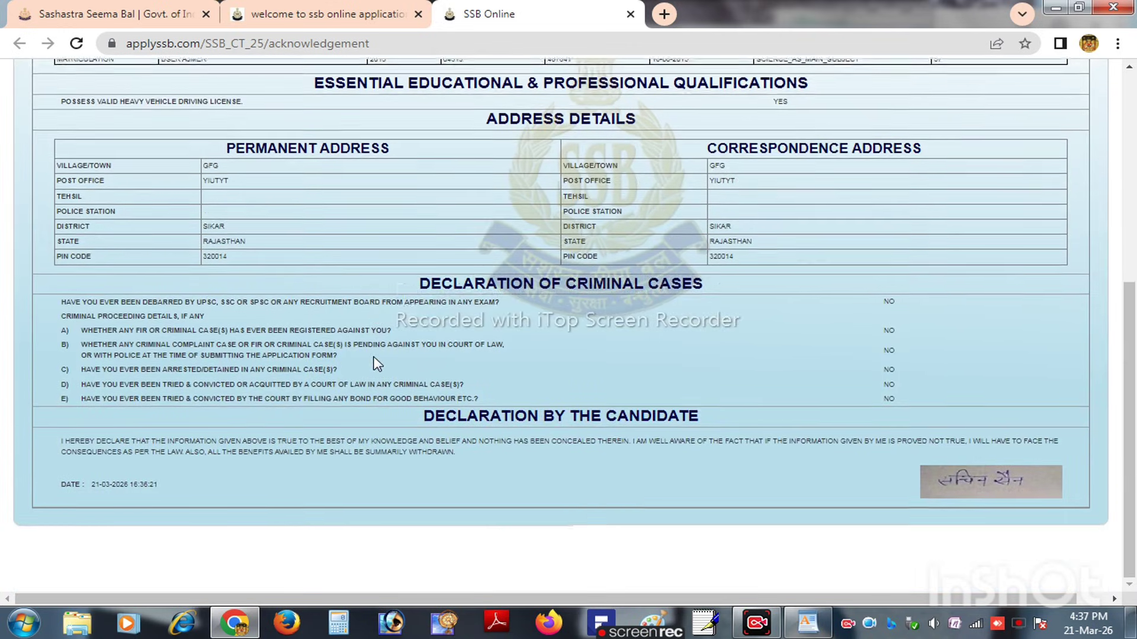
scroll(377, 363, "up", 6)
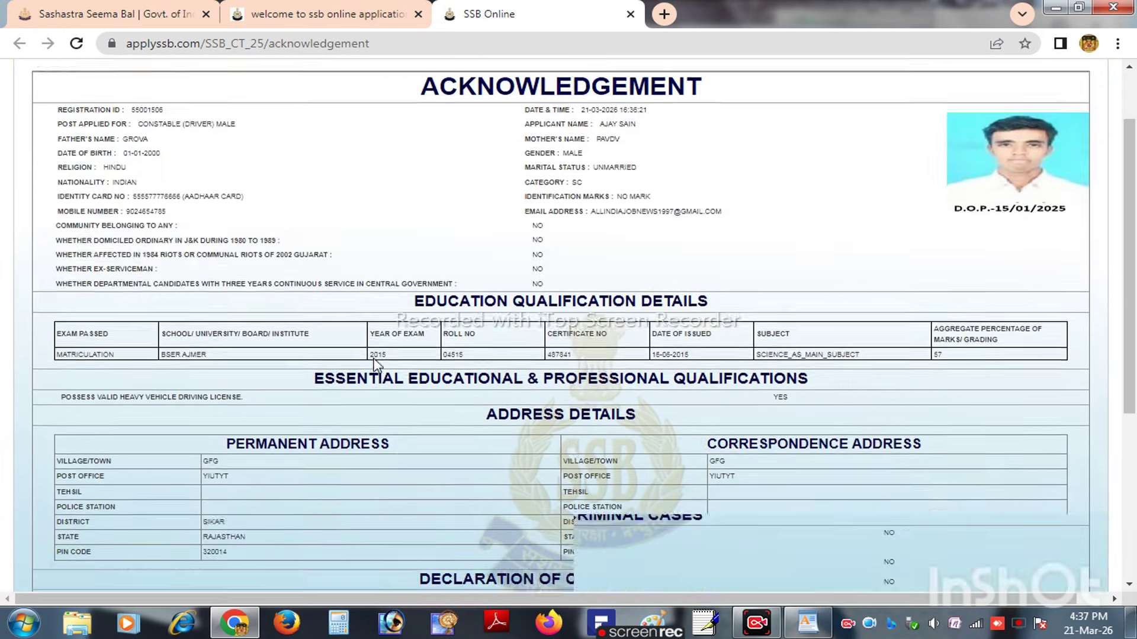
scroll(374, 363, "down", 5)
scroll(374, 362, "up", 7)
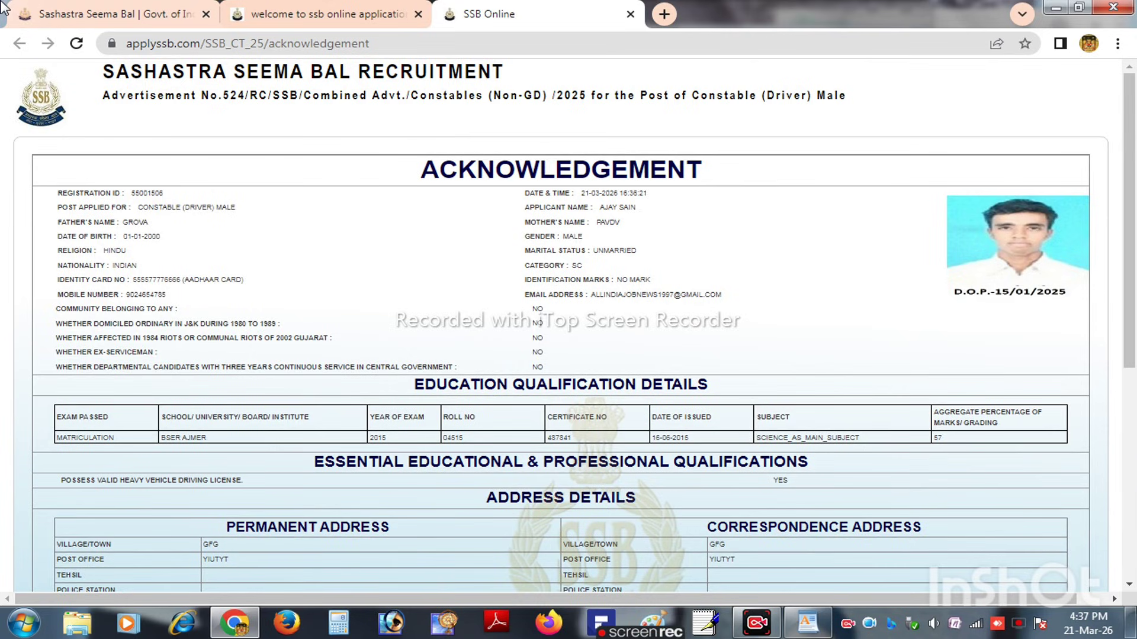
scroll(468, 324, "down", 5)
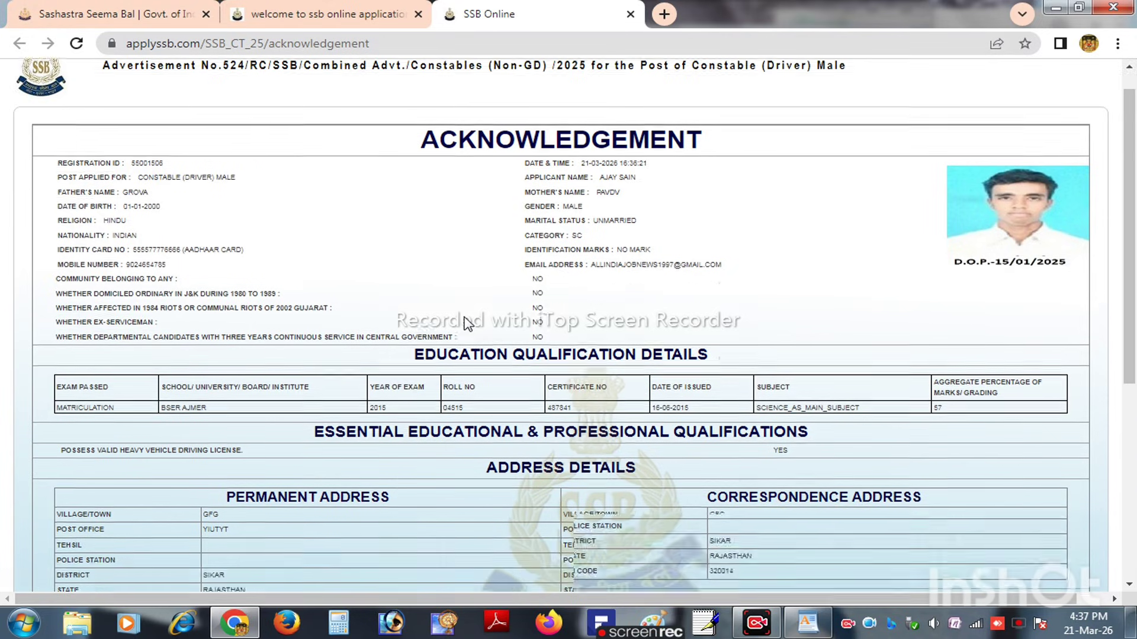
scroll(468, 237, "up", 6)
- Go to the portal home, start a new registration, and choose CONSTABLE (WASHERMAN) as the post
left_click(362, 8)
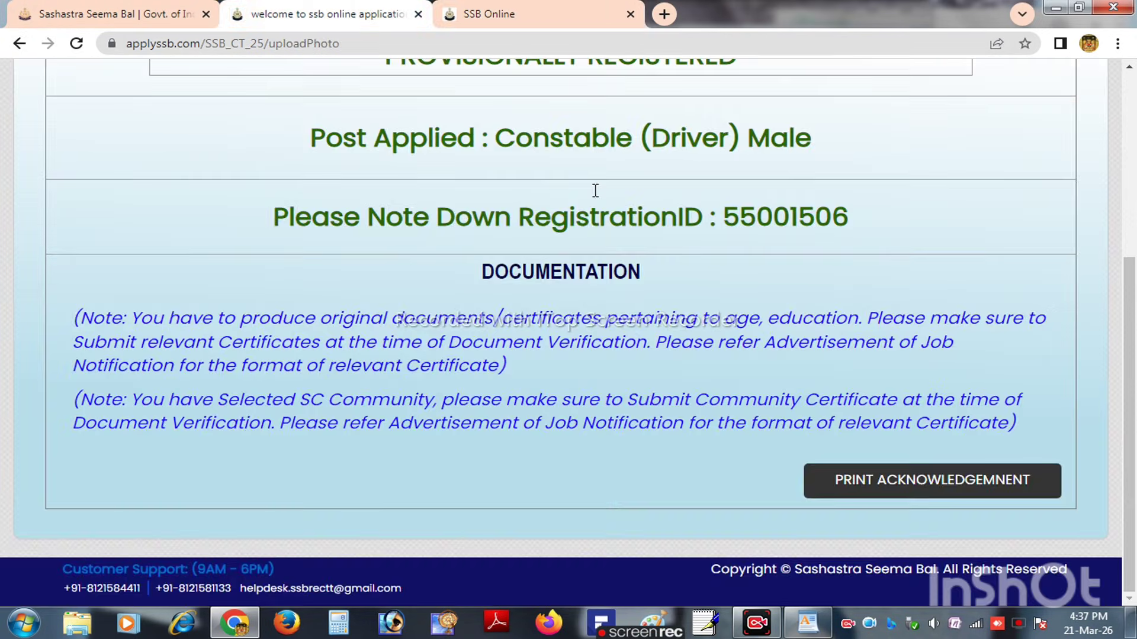
scroll(581, 322, "up", 5)
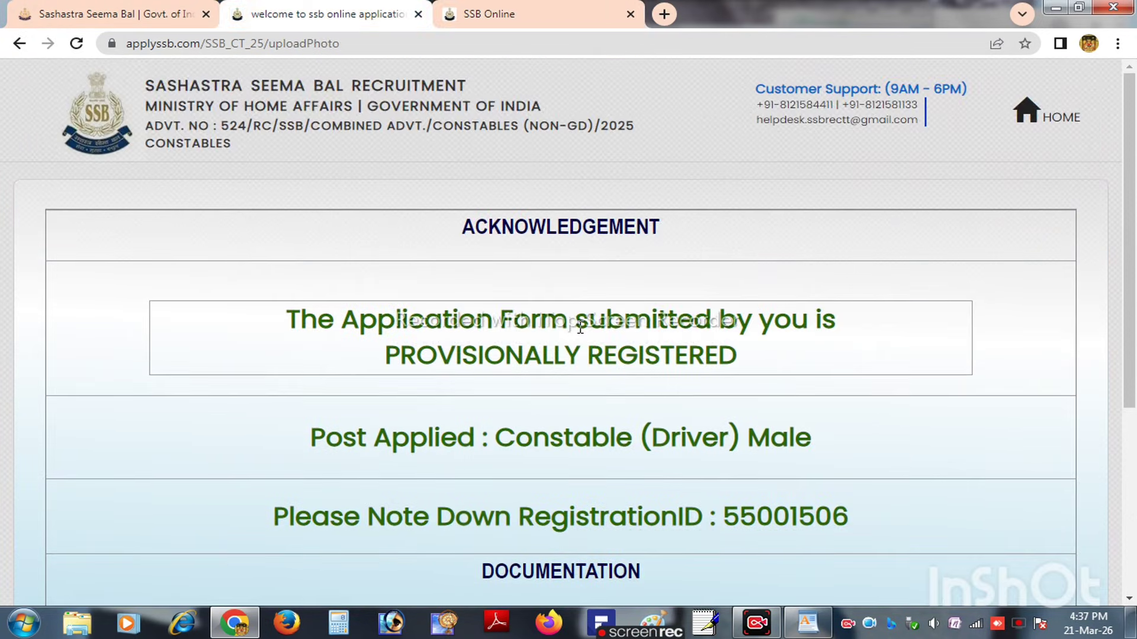
left_click(1028, 119)
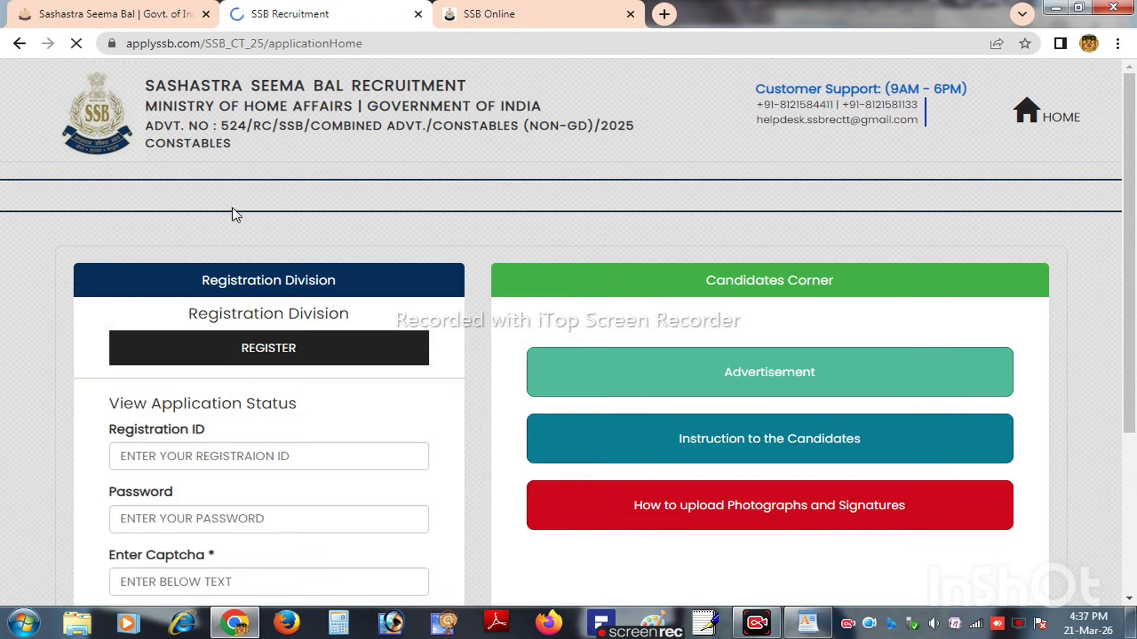
left_click(332, 352)
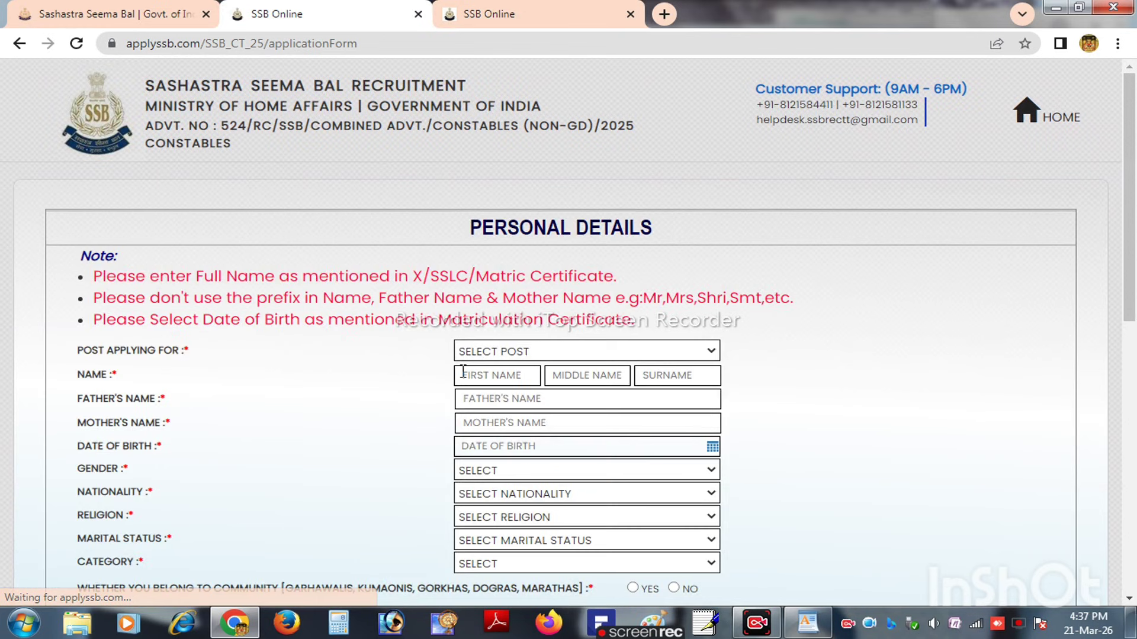
left_click(509, 353)
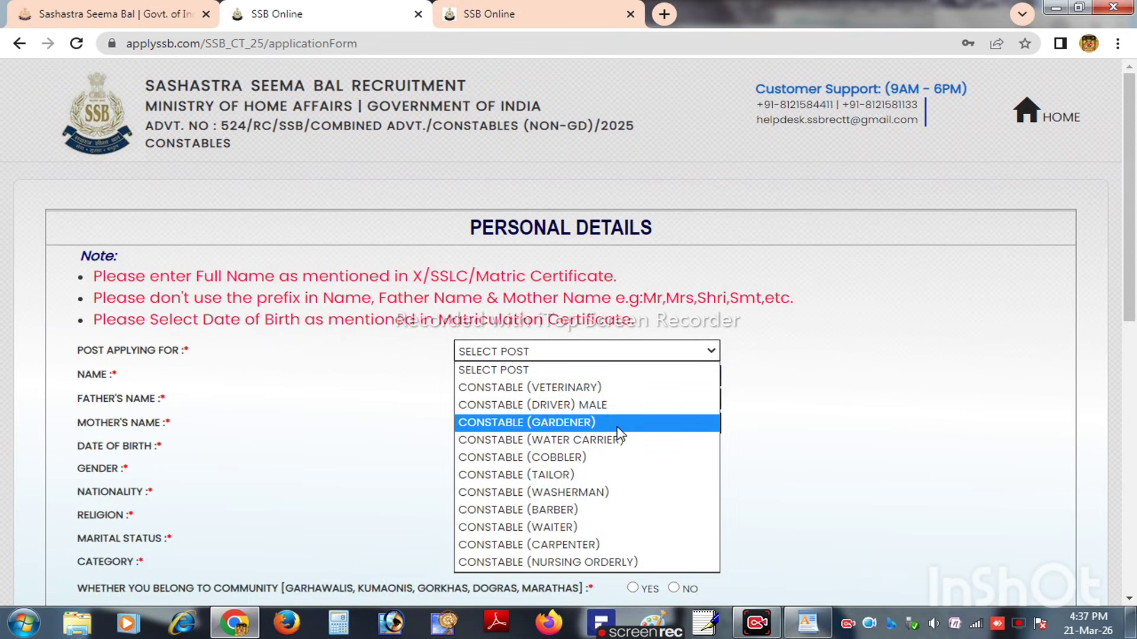
left_click(615, 495)
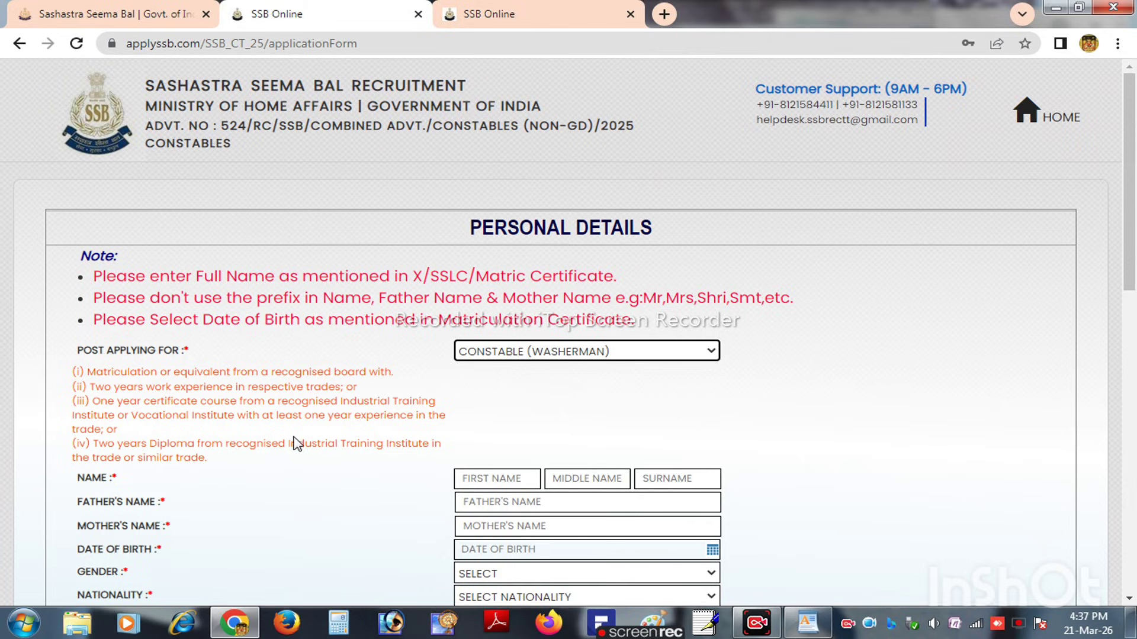
- Fill first, father's and mother's names from saved suggestions and leave the surname empty
scroll(146, 483, "down", 1)
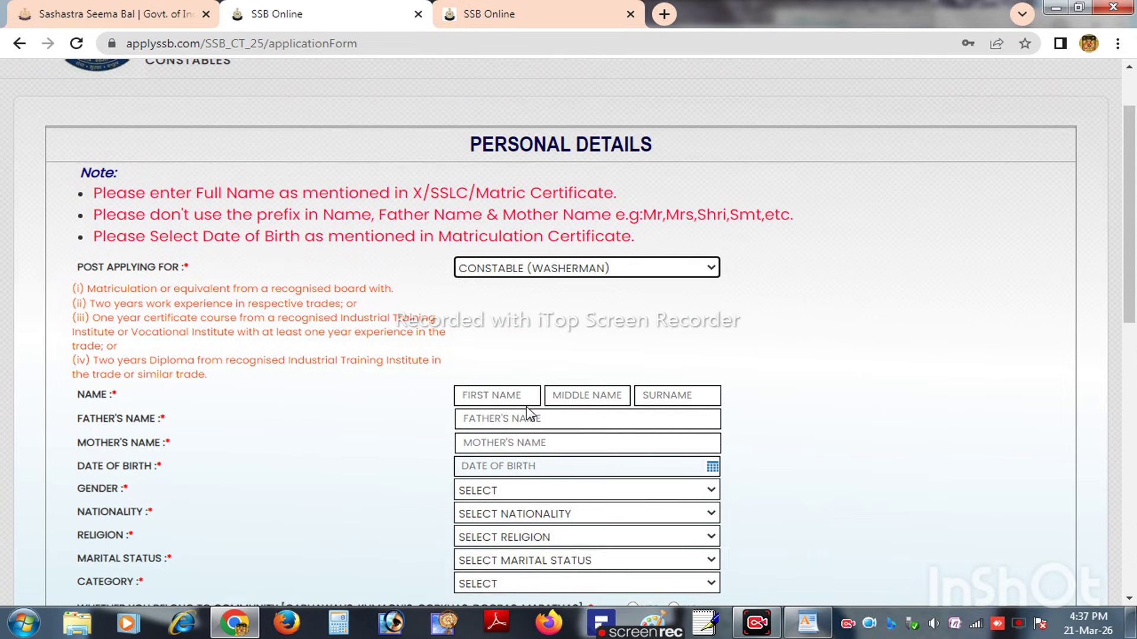
left_click(527, 396)
left_click(520, 450)
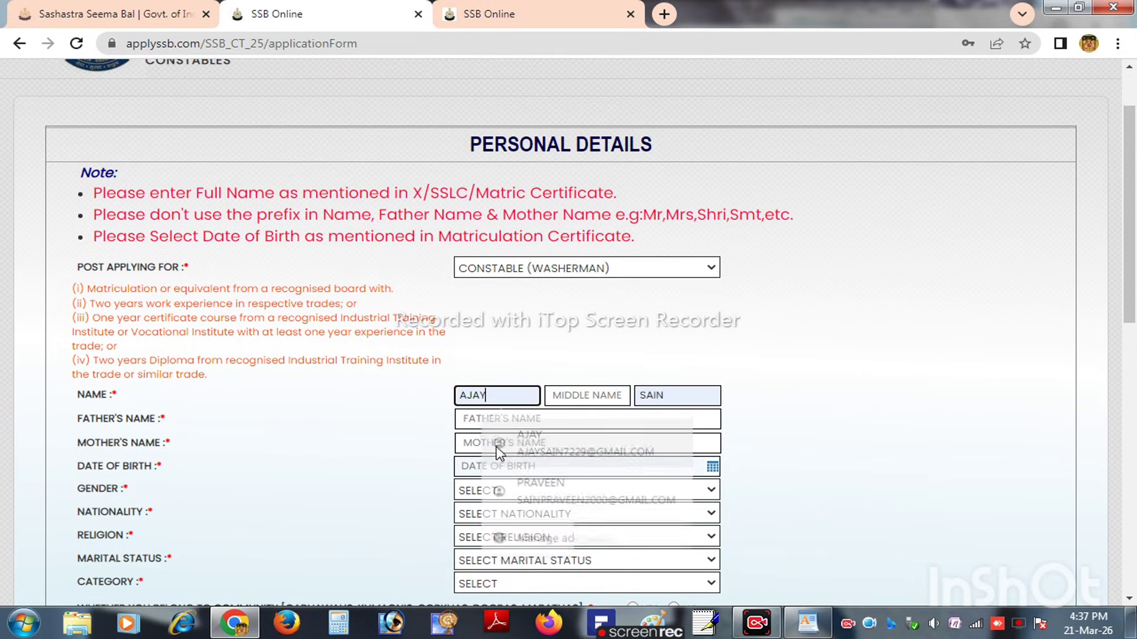
double_click(669, 395)
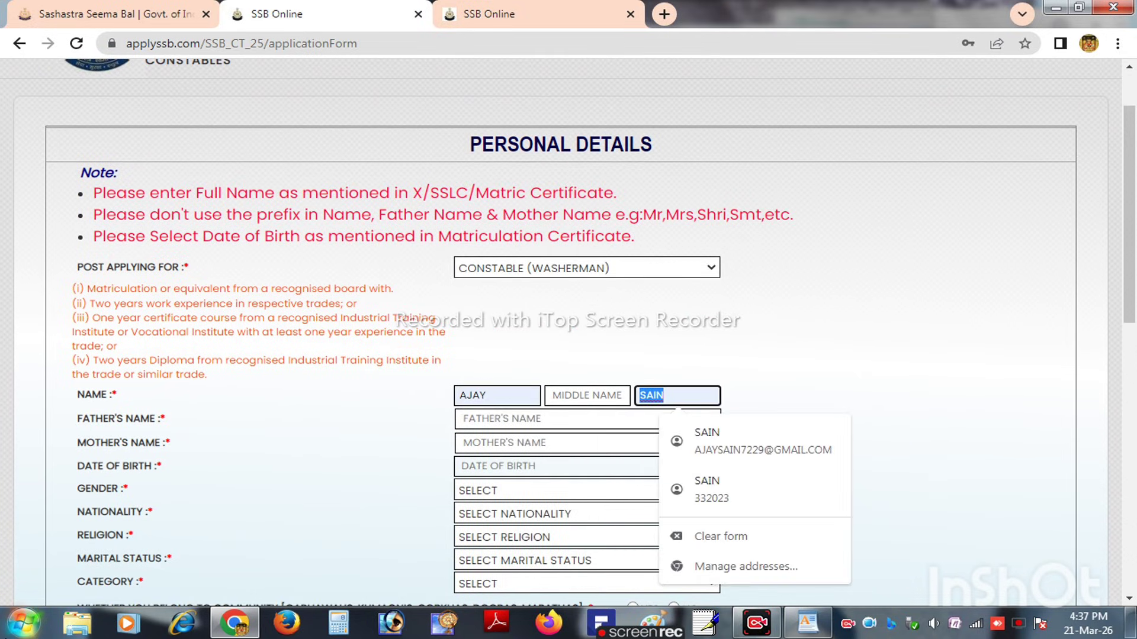
key("BackSpace")
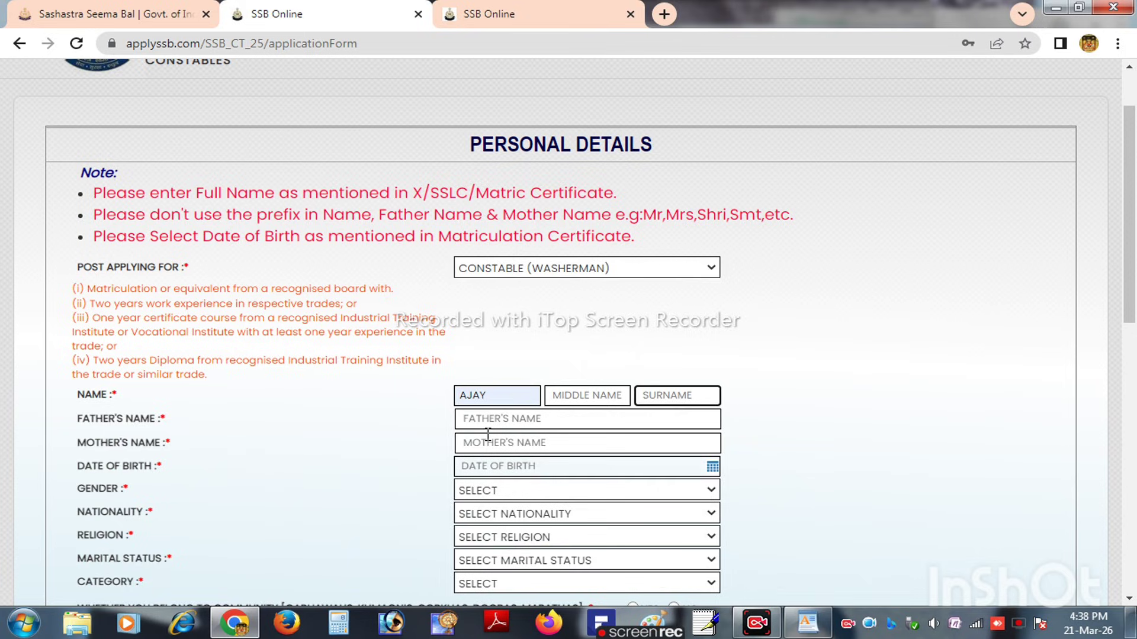
scroll(480, 427, "down", 4)
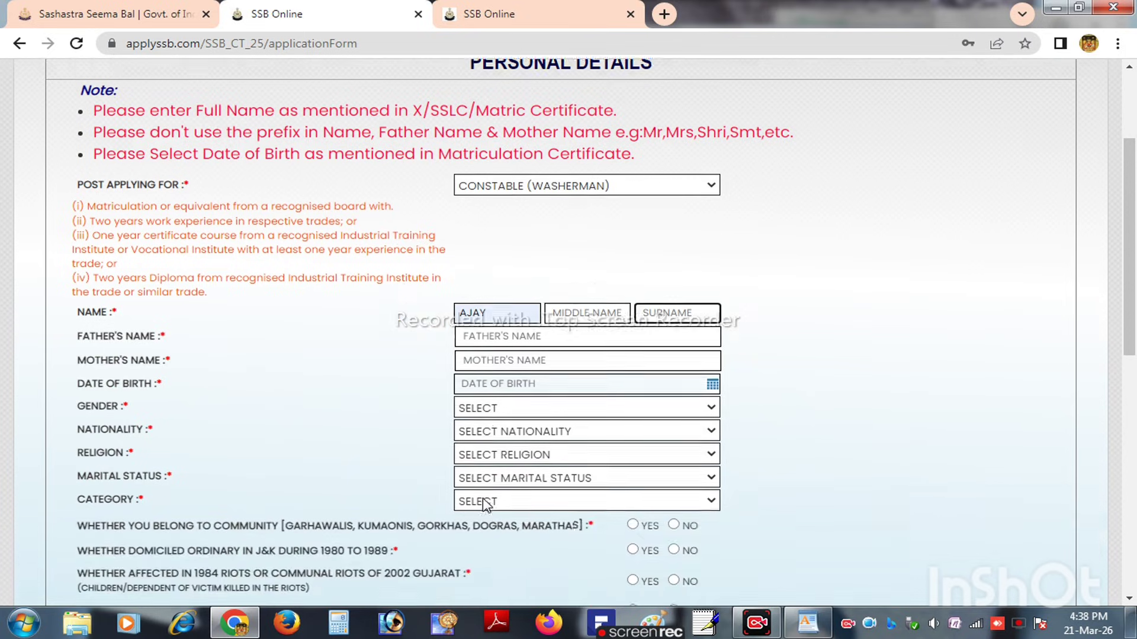
scroll(537, 296, "up", 1)
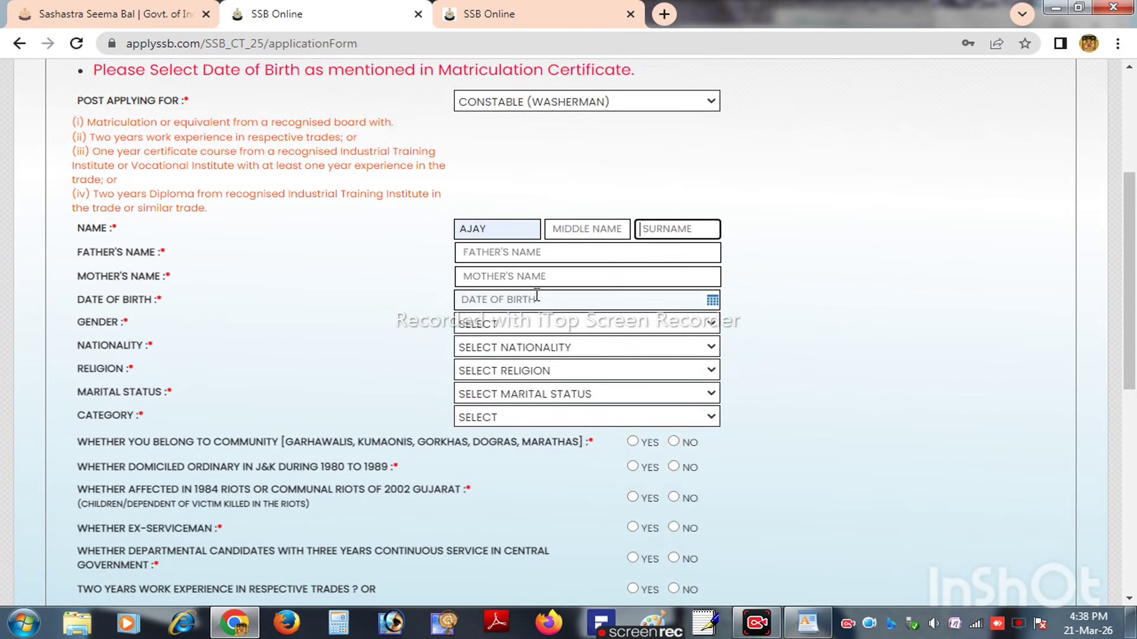
left_click(537, 252)
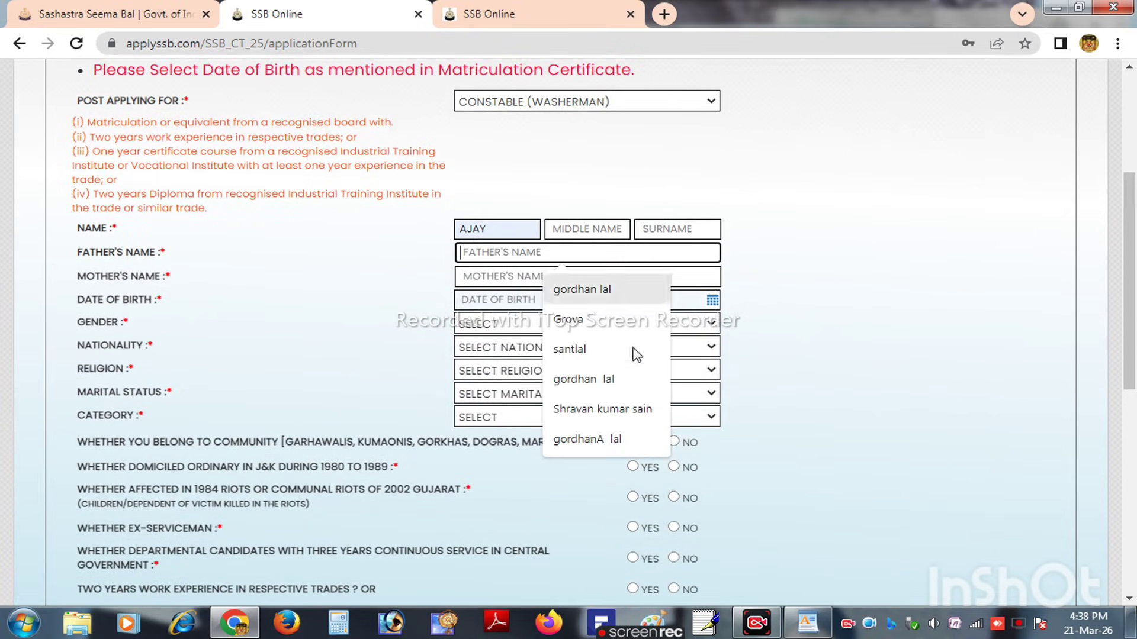
left_click(604, 344)
left_click(492, 276)
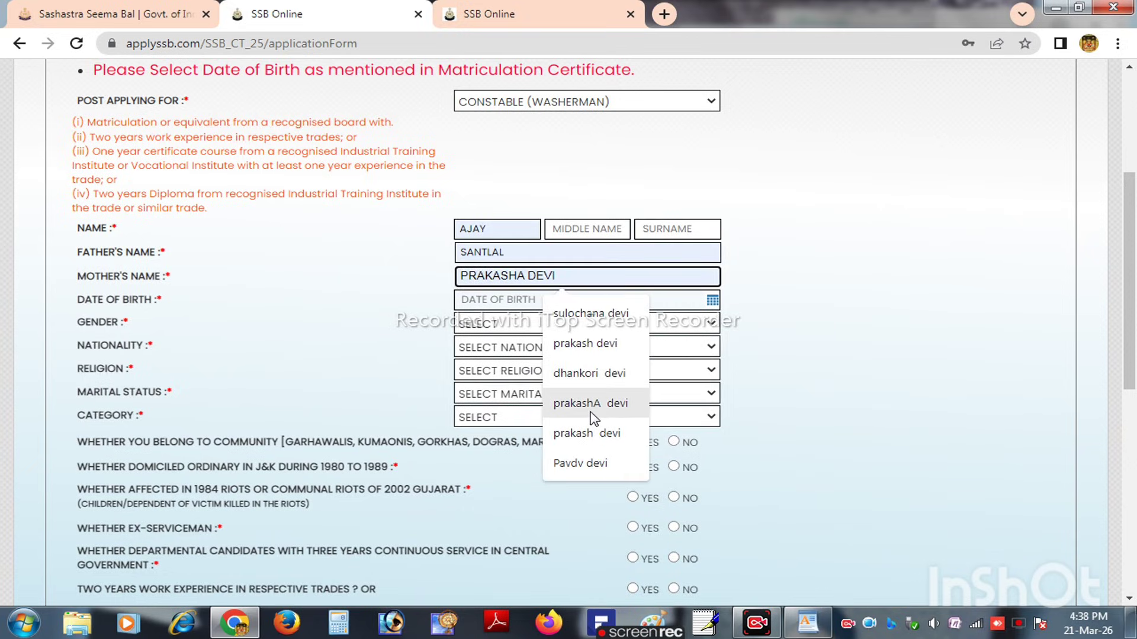
left_click(594, 414)
key("BackSpace")
key("BackSpace")
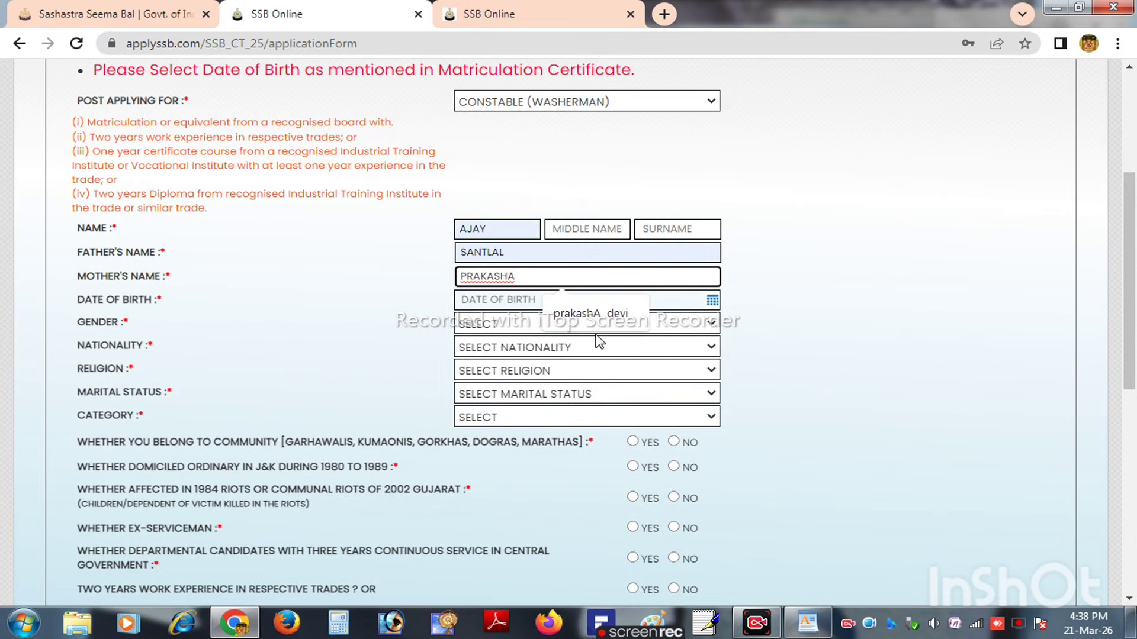
- Enter the date of birth as 03-03-2002
key("Tab")
key("Escape")
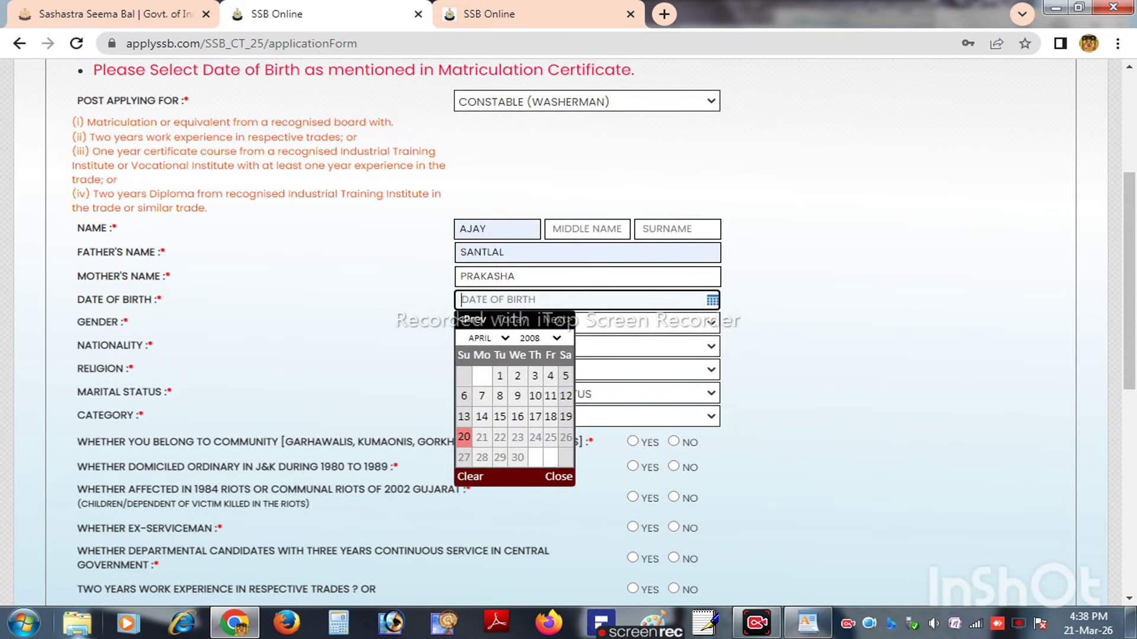
type("0303")
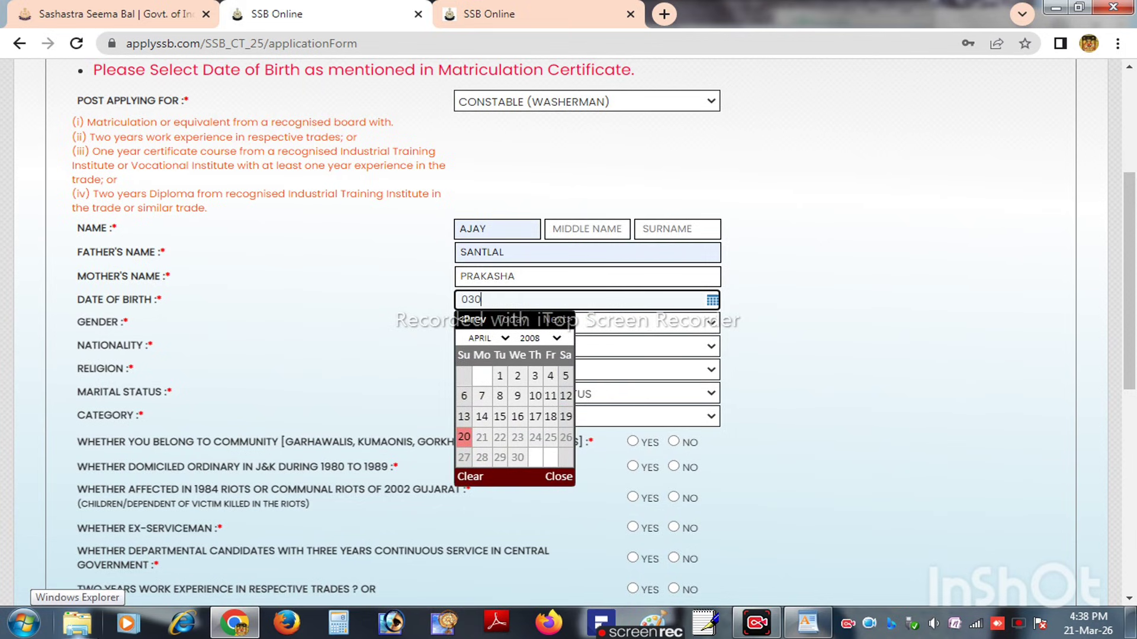
key("BackSpace")
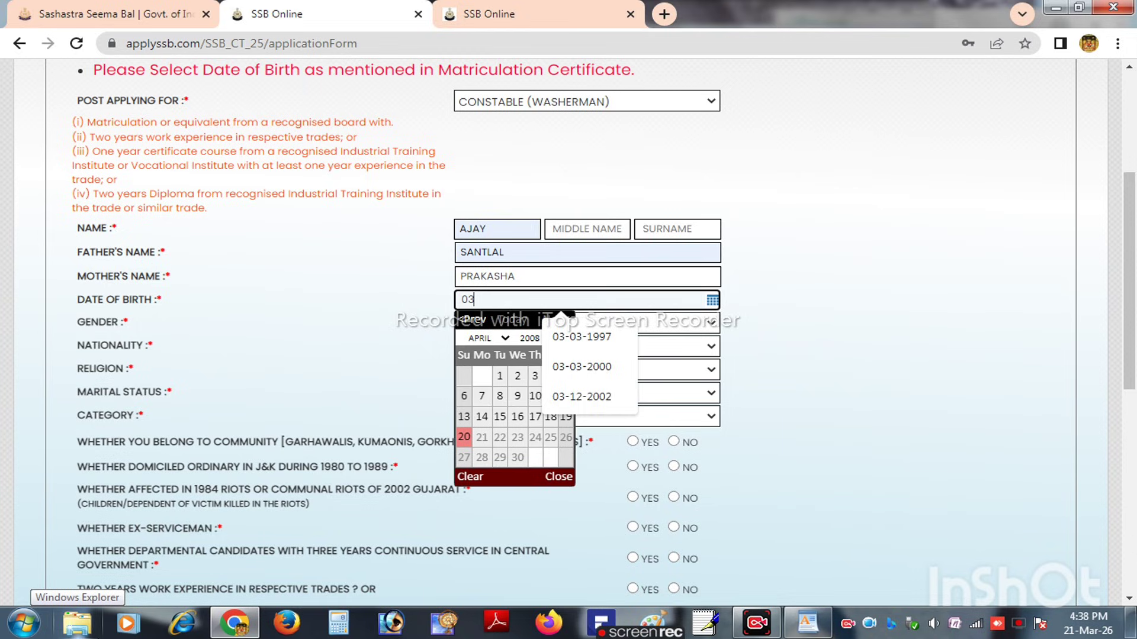
type("03")
key("BackSpace")
key("BackSpace")
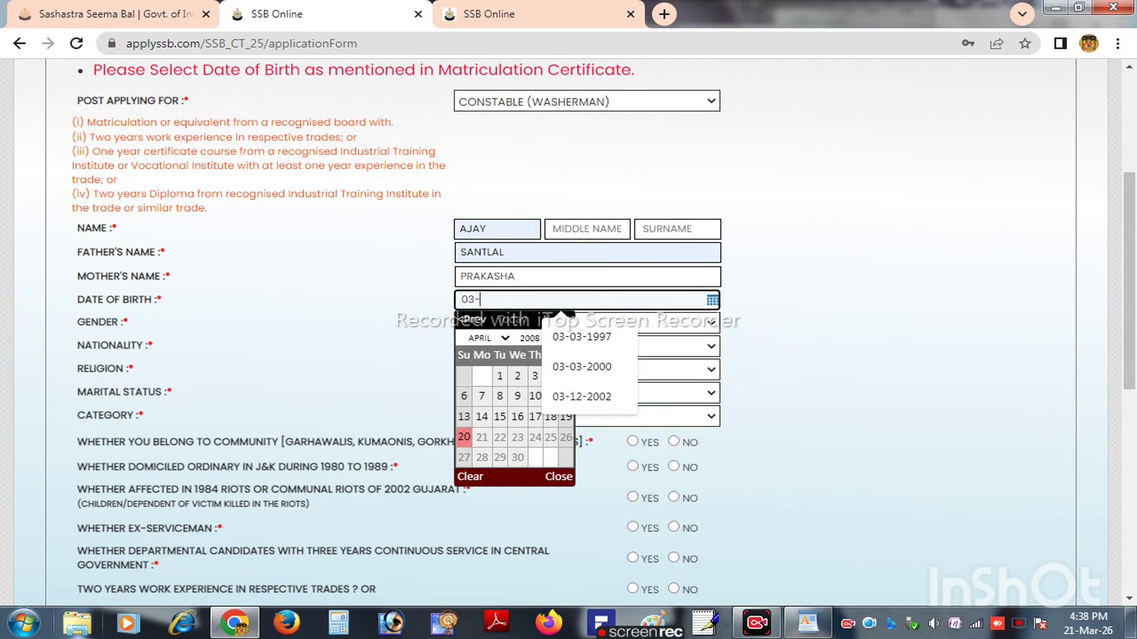
type("-03-")
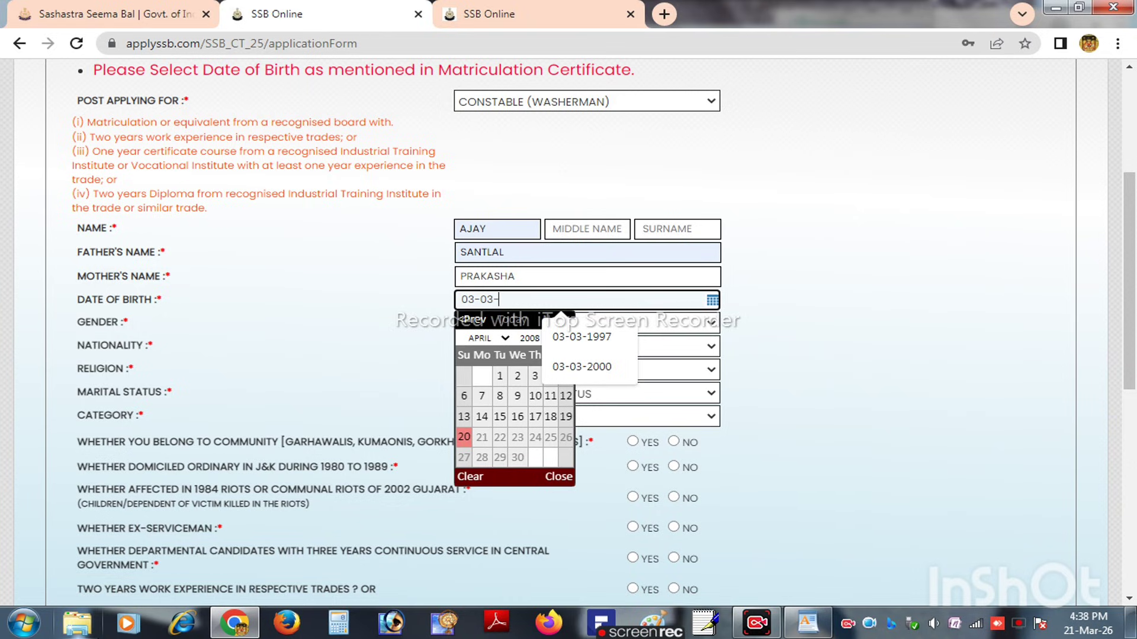
type("2002")
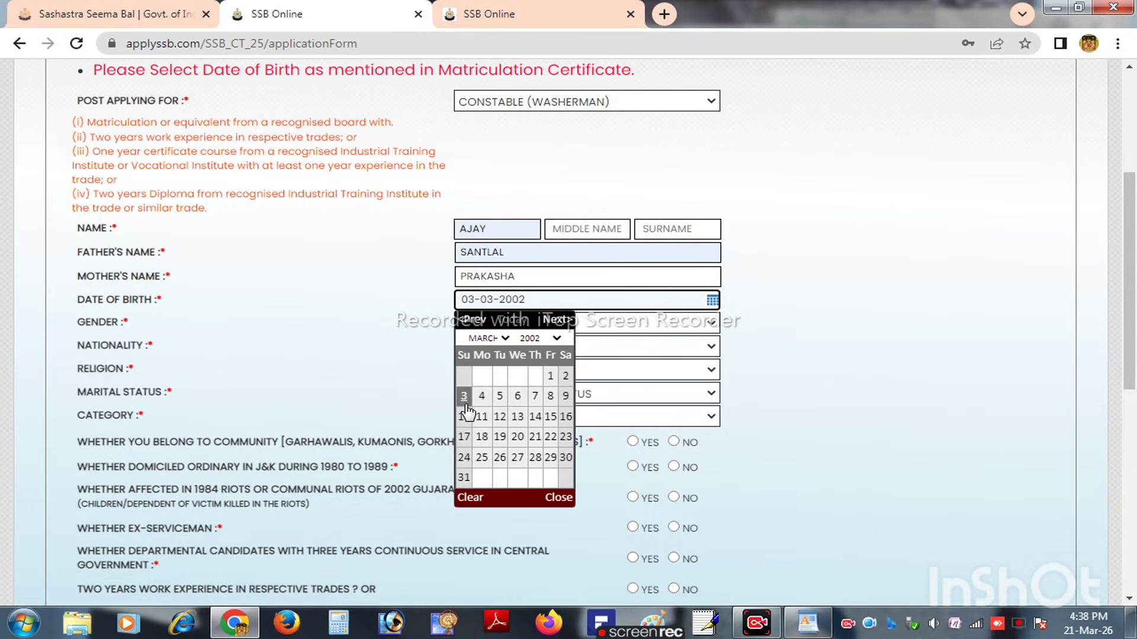
- Set gender to MALE and nationality to INDIAN
left_click(464, 395)
left_click(530, 338)
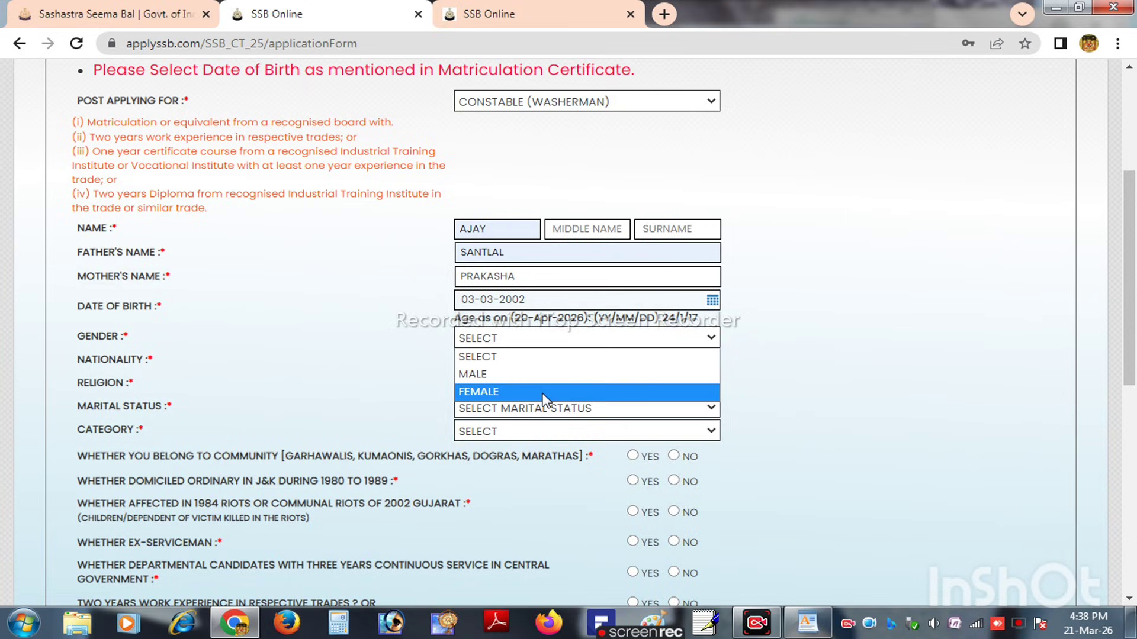
left_click(545, 374)
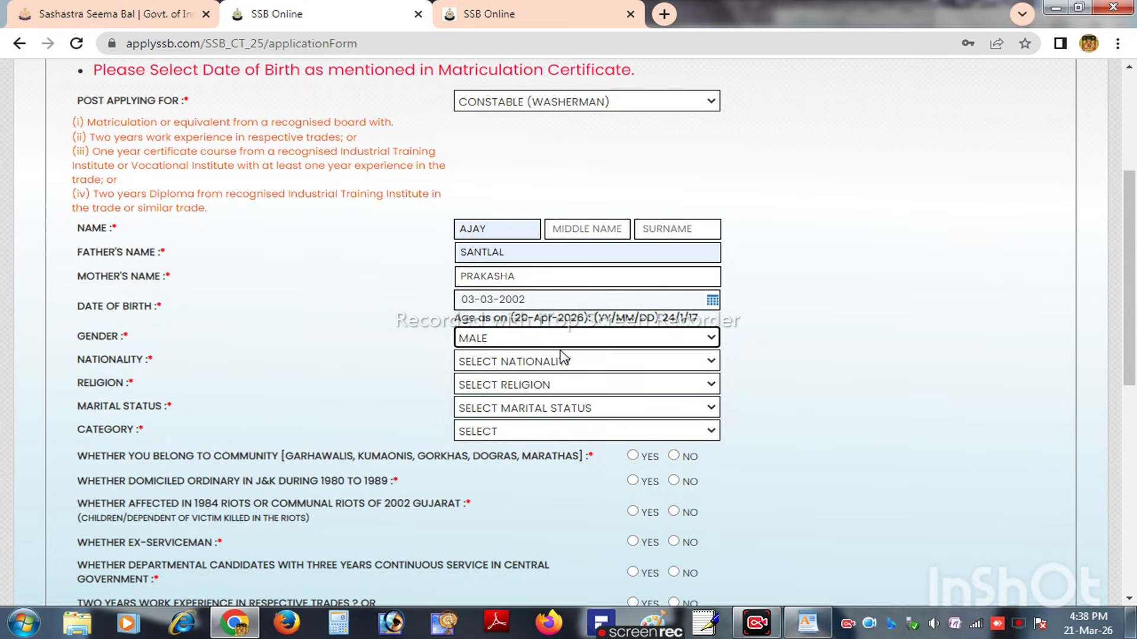
left_click(564, 360)
left_click(563, 397)
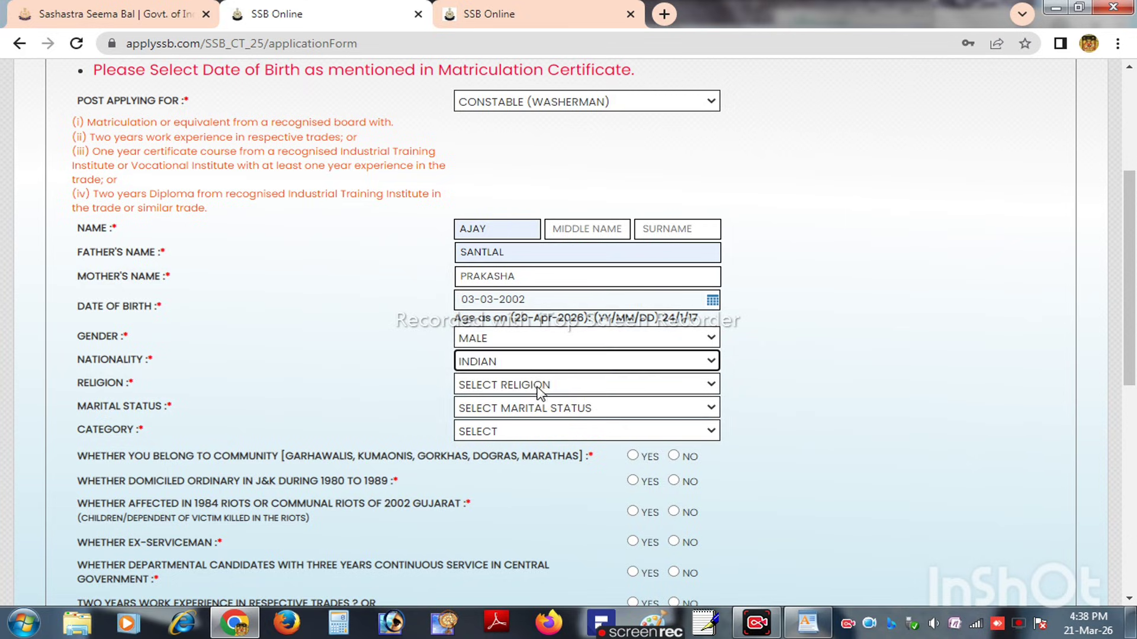
left_click(540, 388)
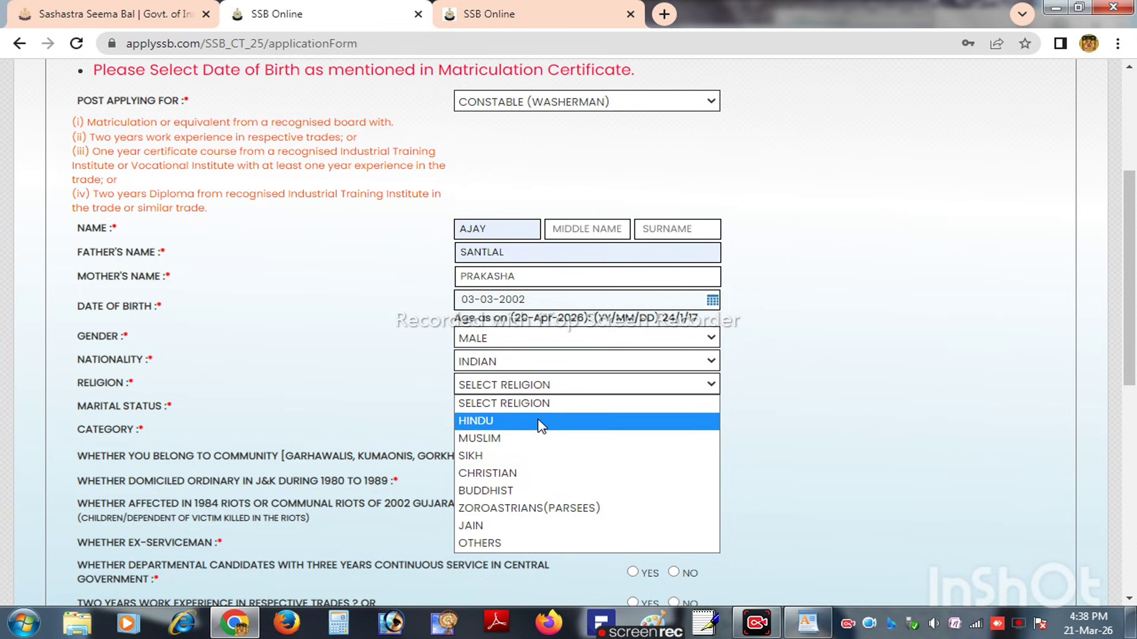
- Set religion to HINDU, marital status to UNMARRIED and category to SC
left_click(537, 419)
left_click(515, 415)
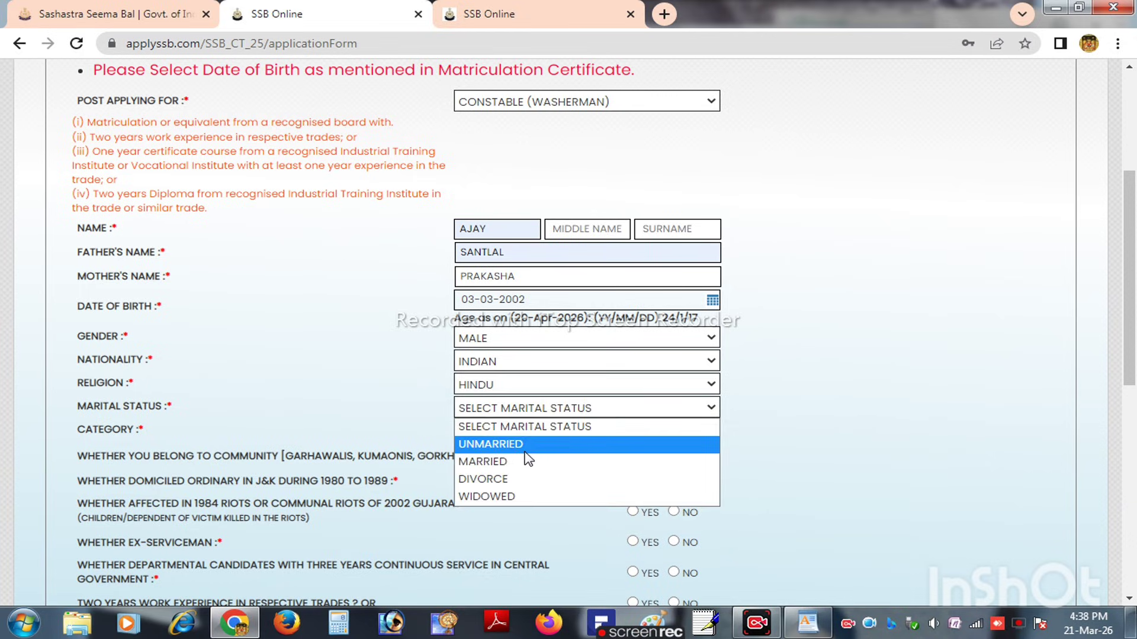
left_click(521, 443)
left_click(508, 429)
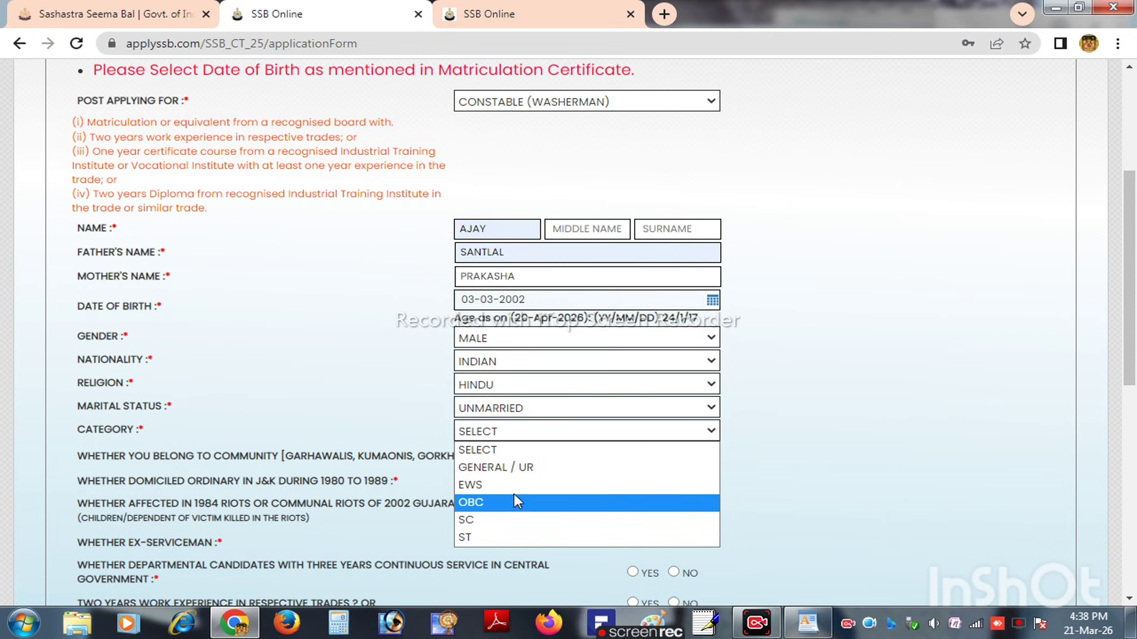
left_click(514, 519)
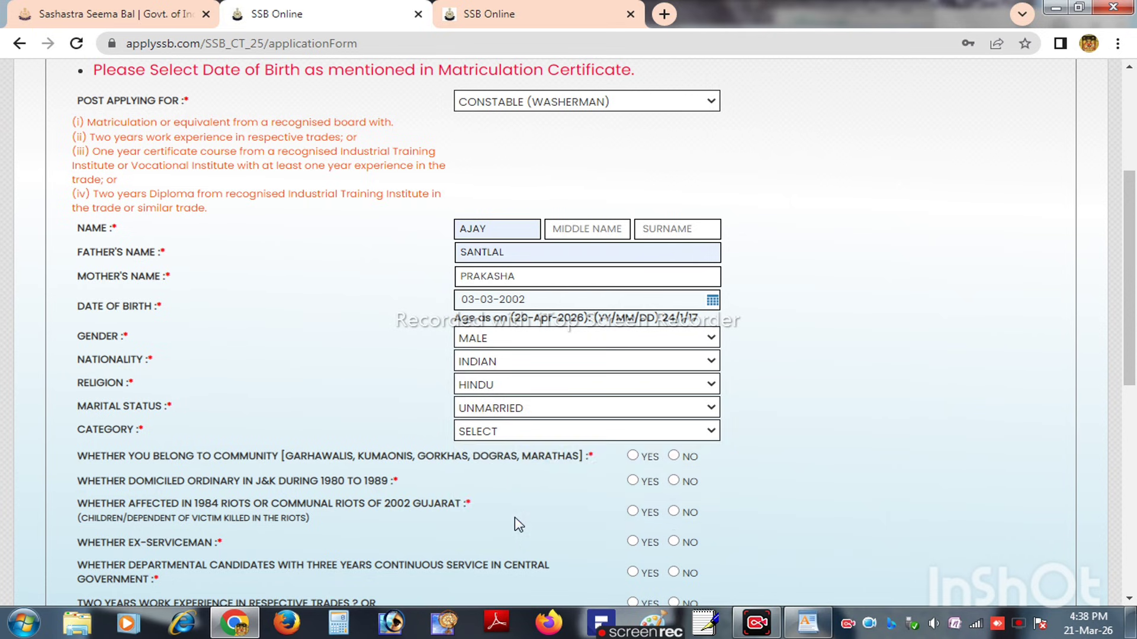
scroll(732, 349, "down", 5)
- Answer NO for community, J&K domicile, riots, ex-serviceman, departmental and certificate-course questions
left_click(674, 223)
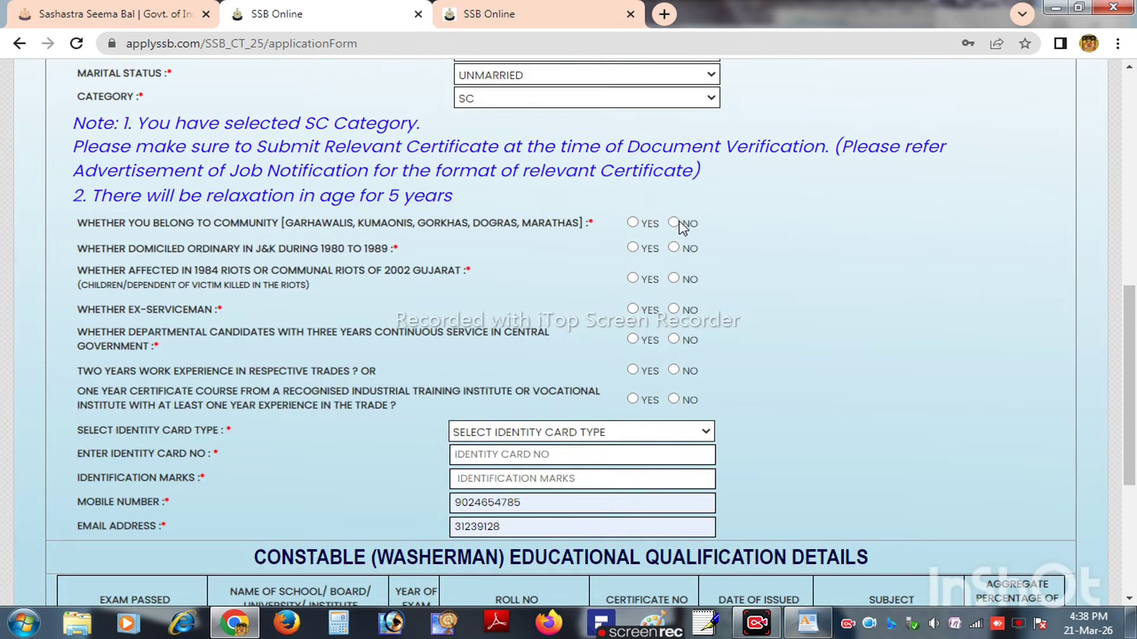
left_click(674, 248)
left_click(674, 278)
left_click(673, 310)
left_click(674, 339)
left_click(673, 400)
scroll(592, 426, "down", 1)
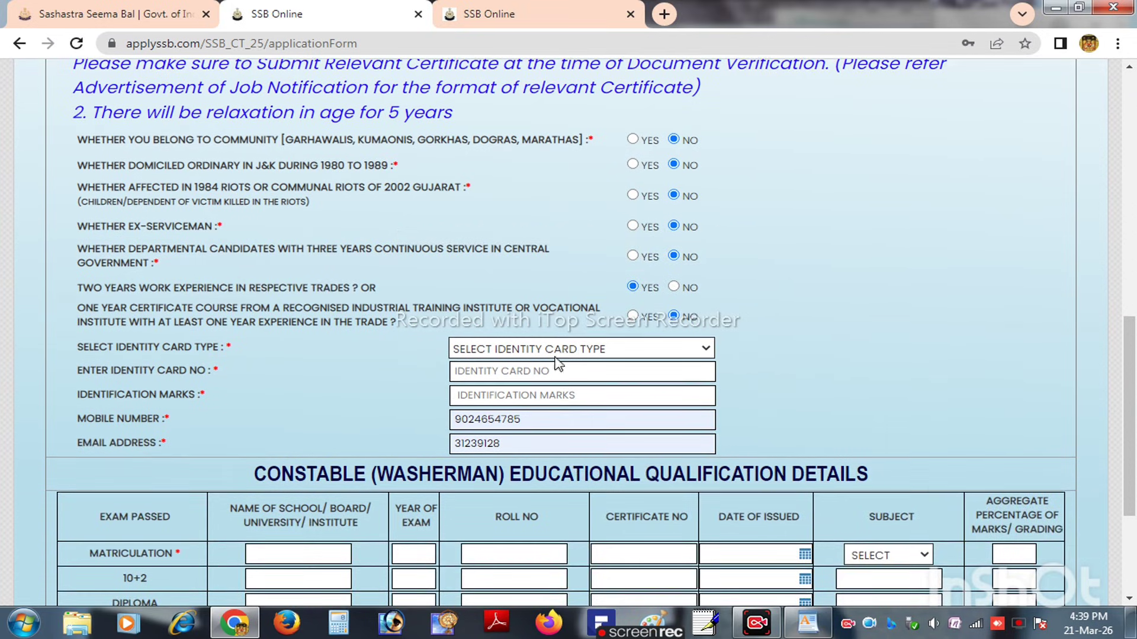
- Select AADHAAR CARD as the identity type and enter the Aadhaar number
left_click(555, 354)
left_click(524, 386)
left_click(556, 371)
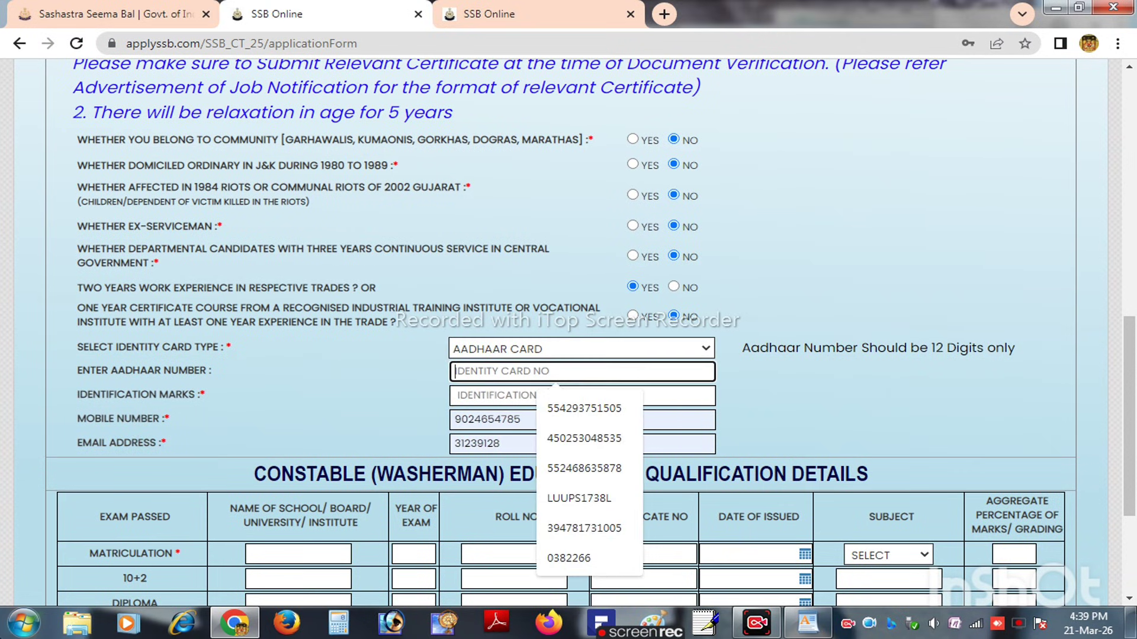
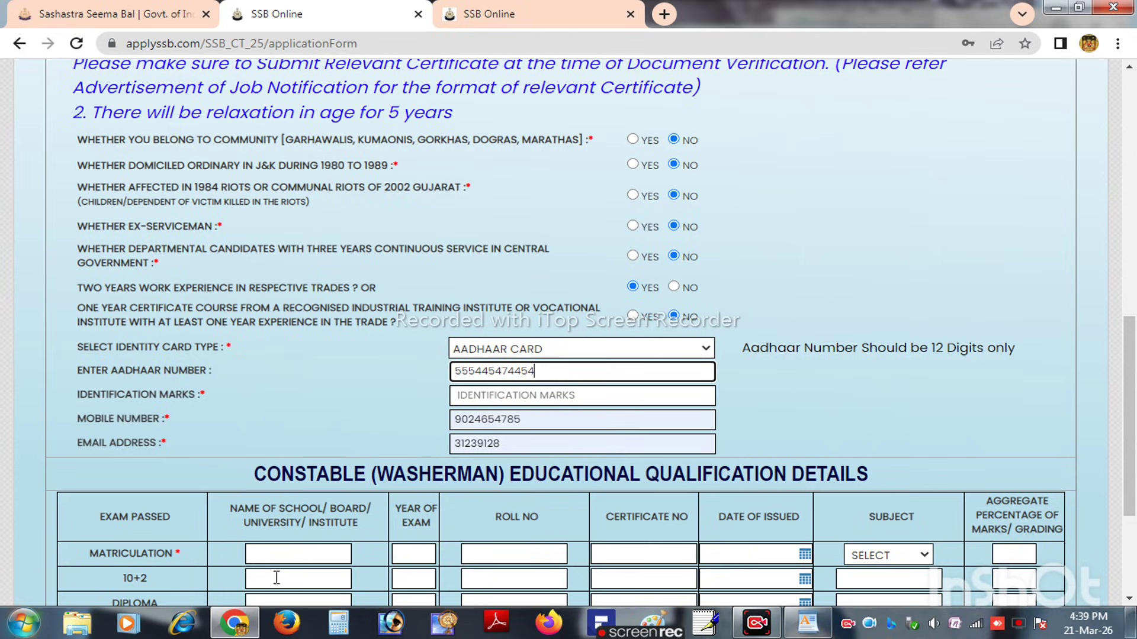
- Set identification mark to NO MARK and replace the mobile number with the saved one
left_click(492, 394)
left_click(549, 434)
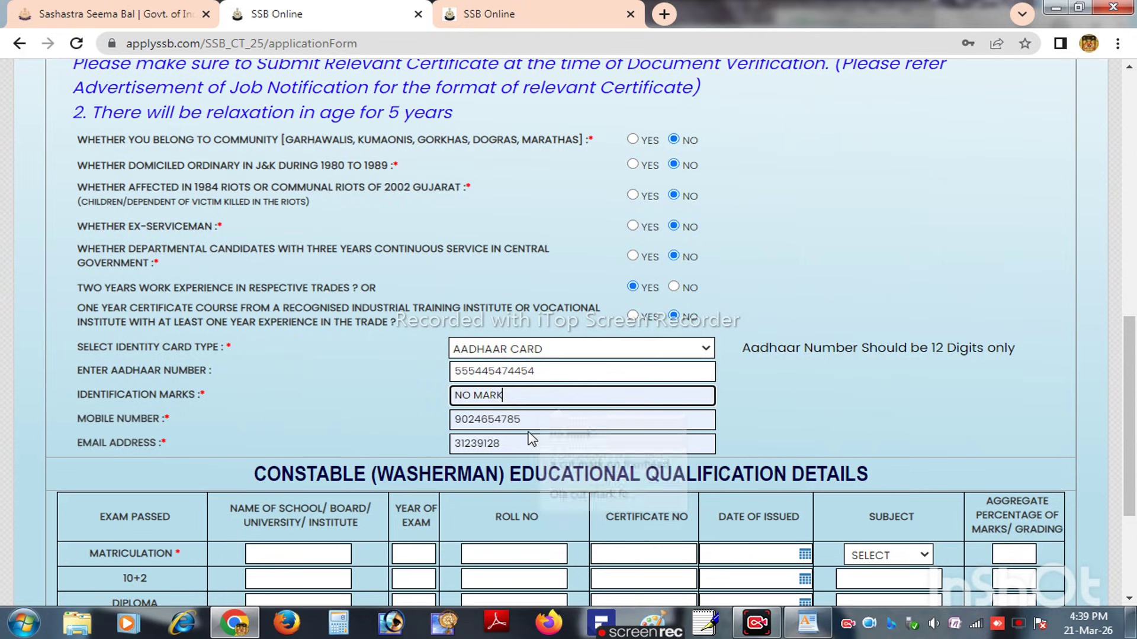
double_click(503, 420)
key("BackSpace")
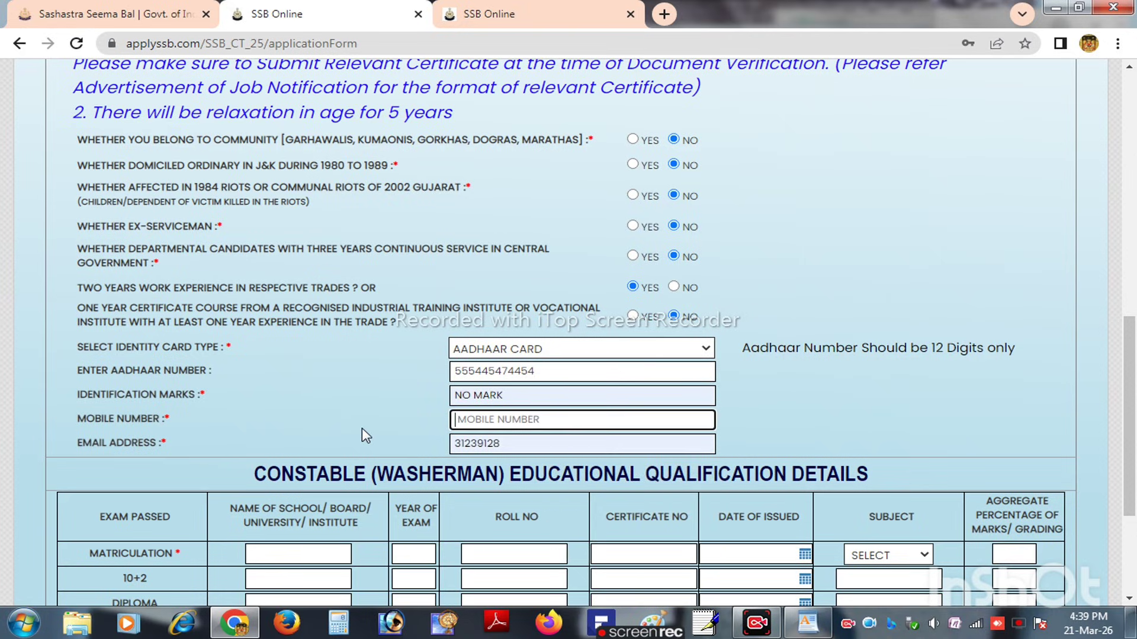
left_click(638, 417)
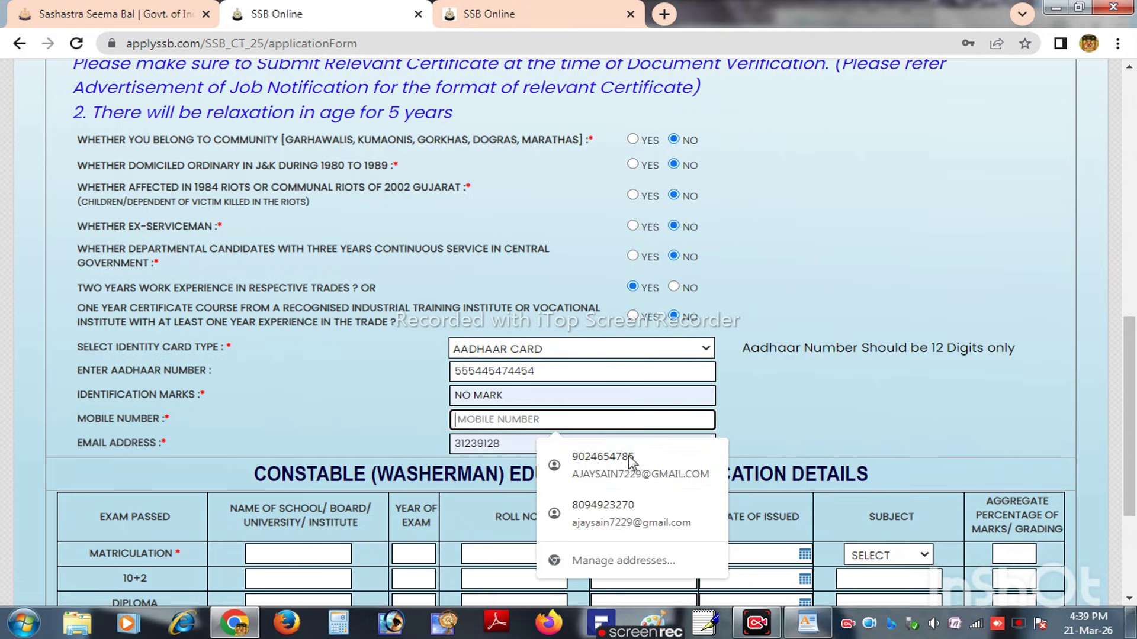
left_click(577, 473)
- Replace the wrong e-mail address with the saved e-mail suggestion
scroll(545, 362, "down", 3)
left_click(533, 278)
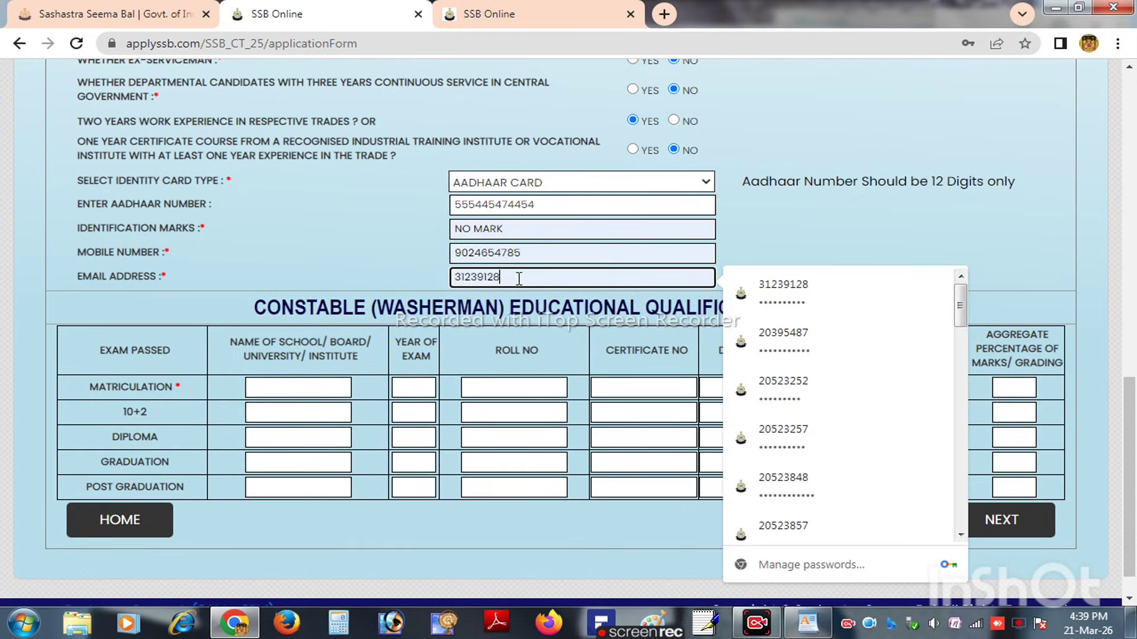
left_click_drag(532, 277, 434, 290)
key("BackSpace")
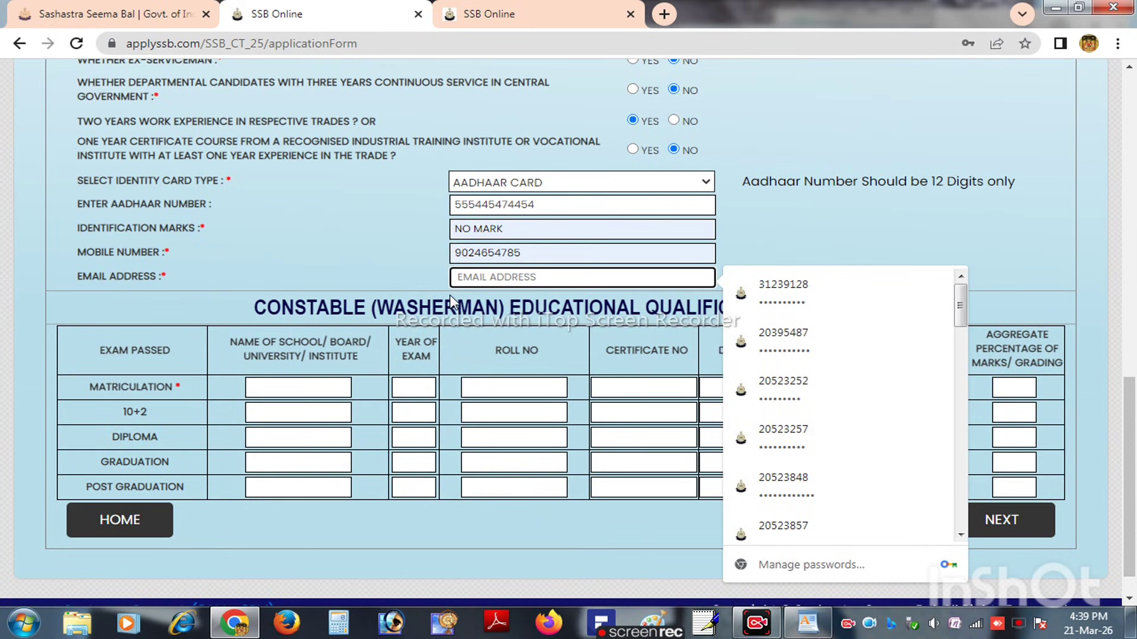
type("ALL")
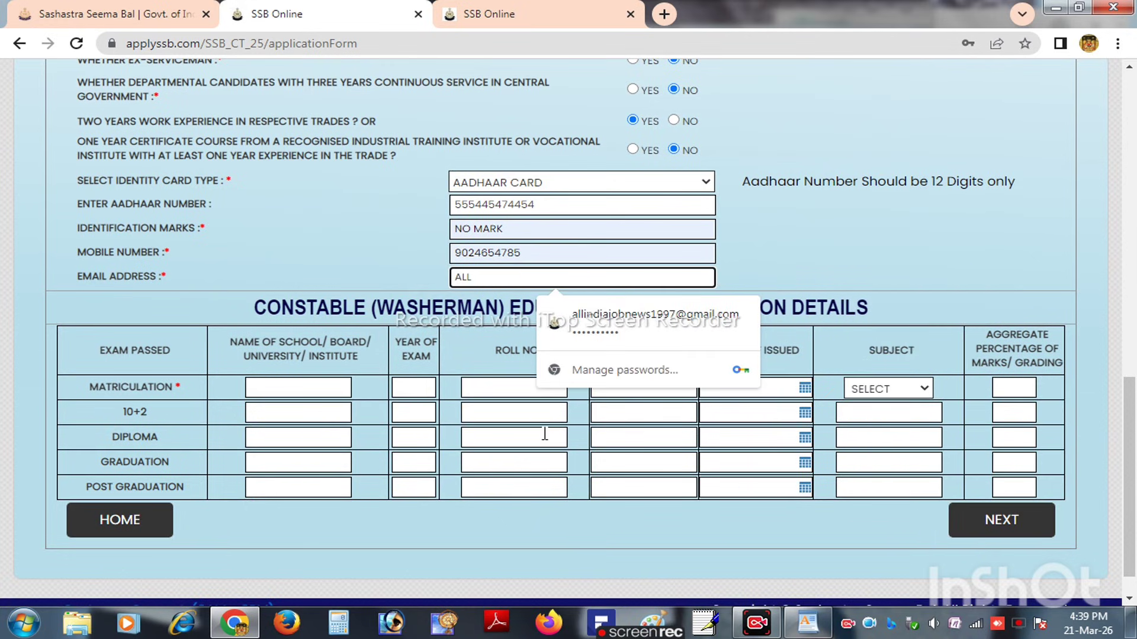
left_click(637, 328)
- Enter Matriculation board BSER AJMER, exam year 2011, and the roll number
scroll(507, 488, "down", 1)
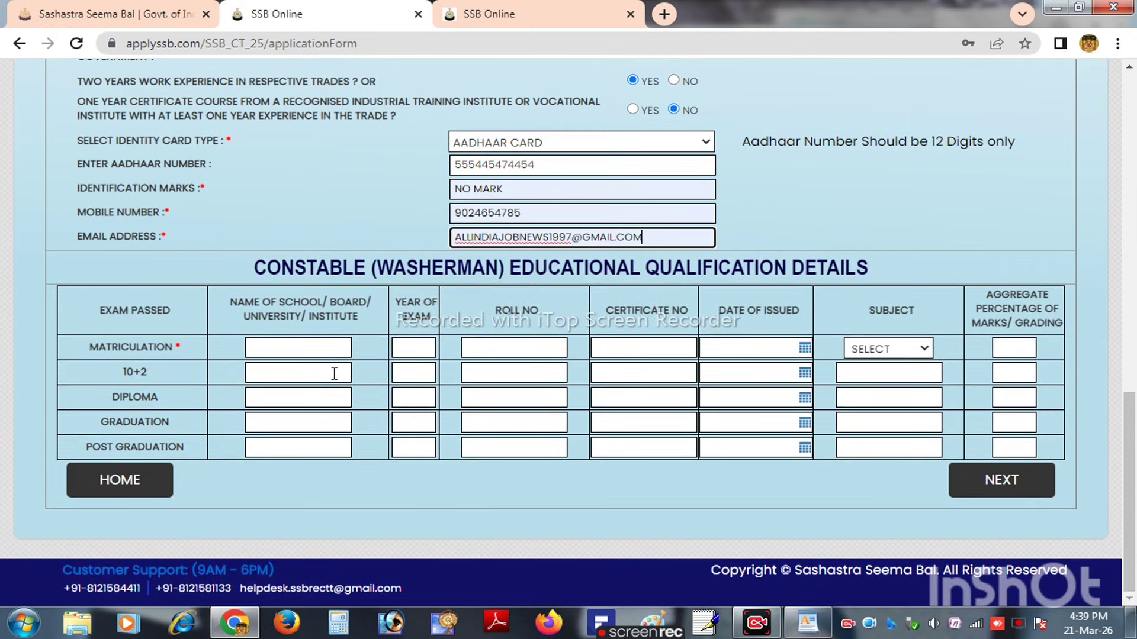
left_click(313, 348)
type("BSER AJMER")
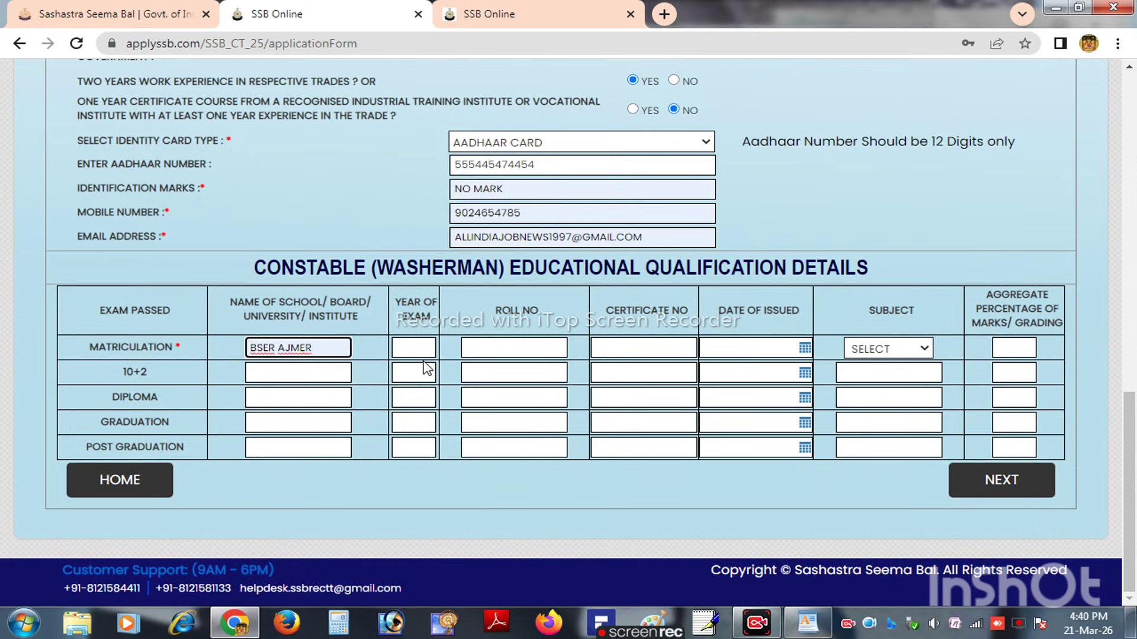
left_click(422, 341)
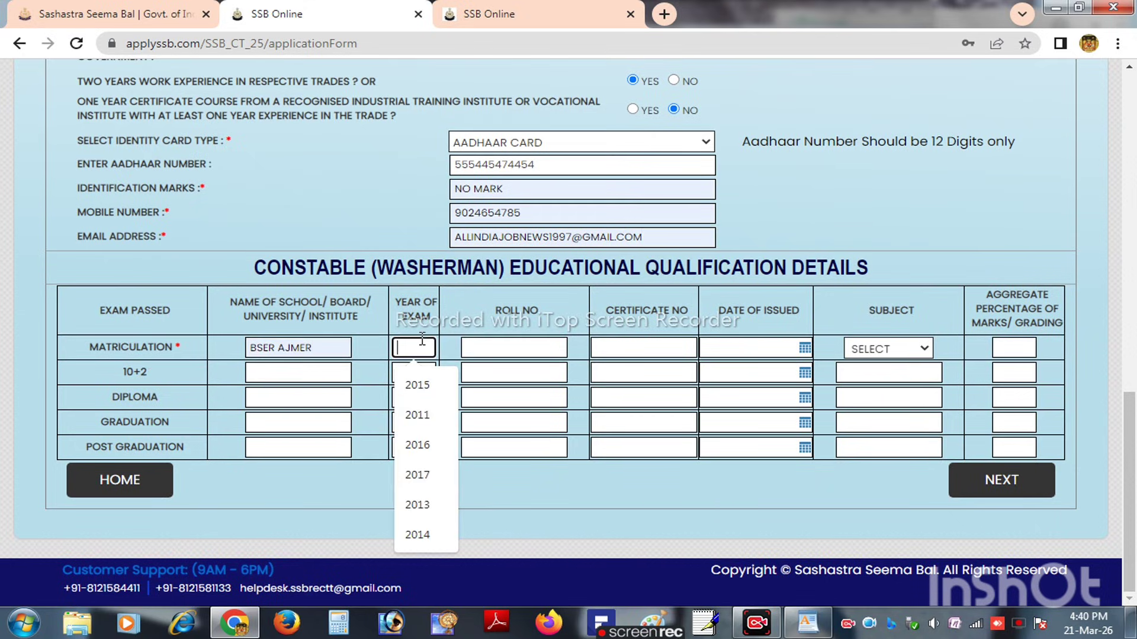
left_click(438, 410)
left_click(495, 349)
left_click(527, 385)
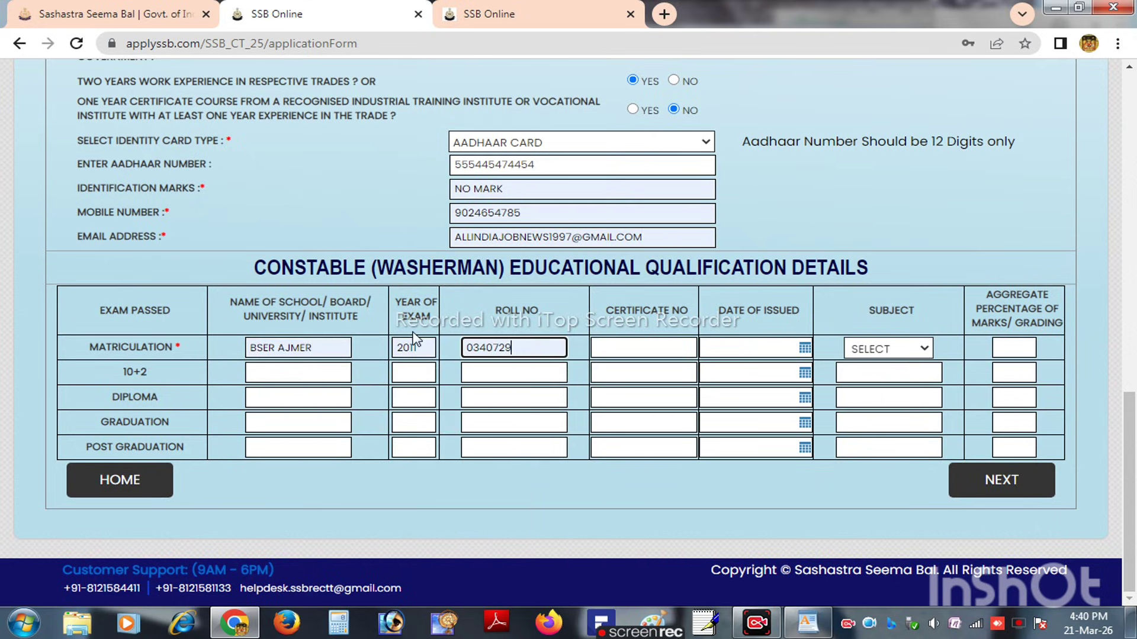
key("BackSpace")
key("BackSpace")
key("BackSpace")
type("65")
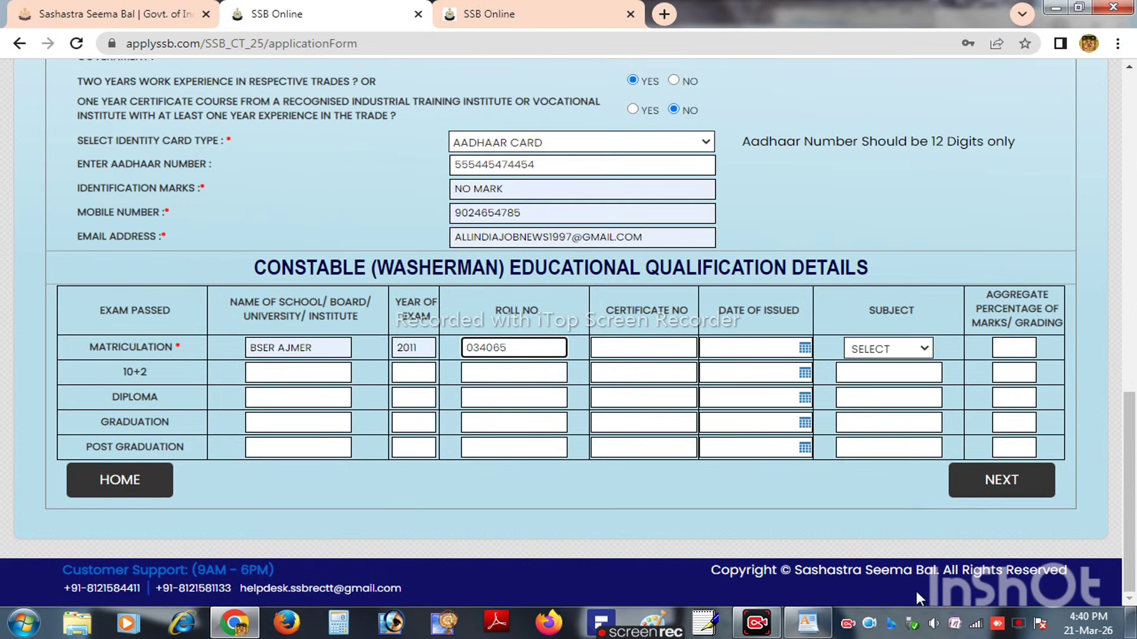
- Fill the certificate number and set the date of issue to 10-05-2011
left_click(687, 354)
left_click(681, 444)
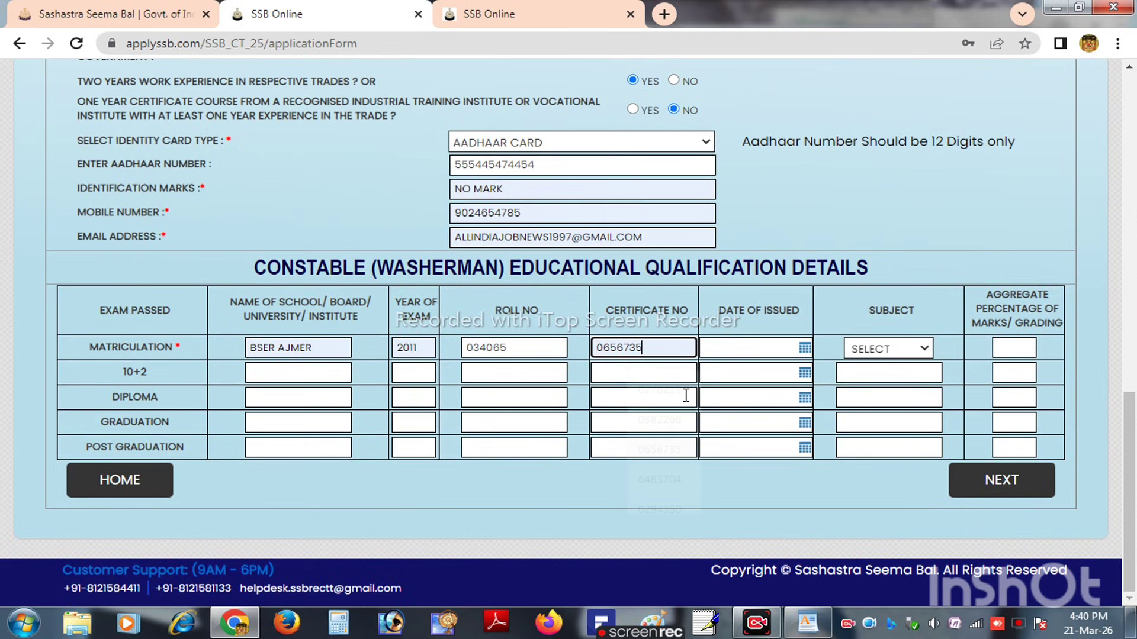
left_click(746, 352)
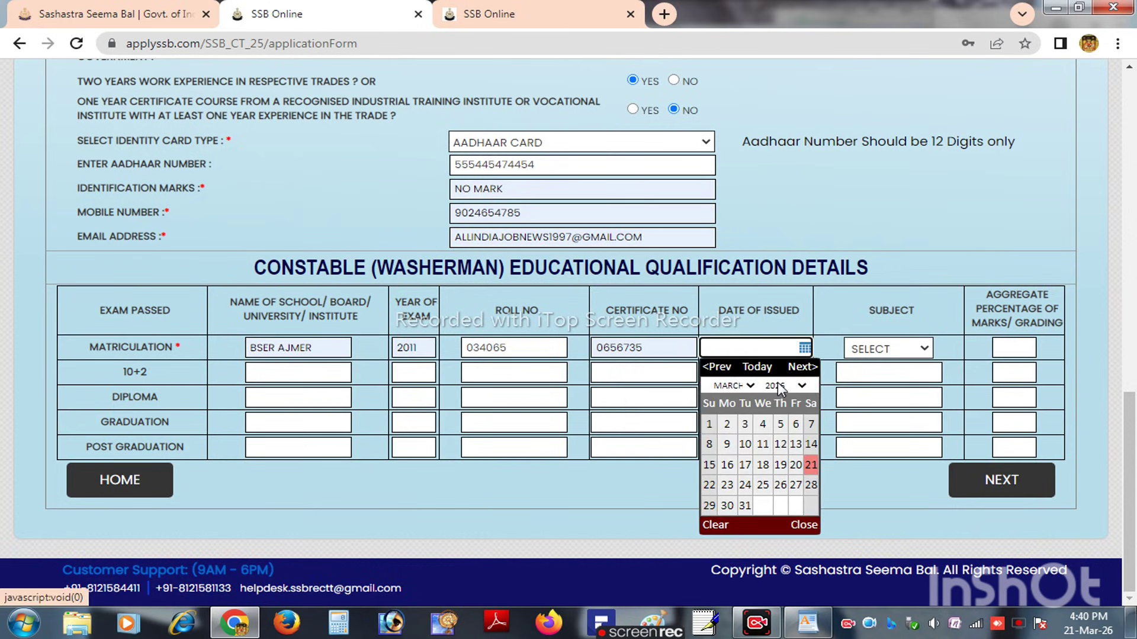
left_click(783, 385)
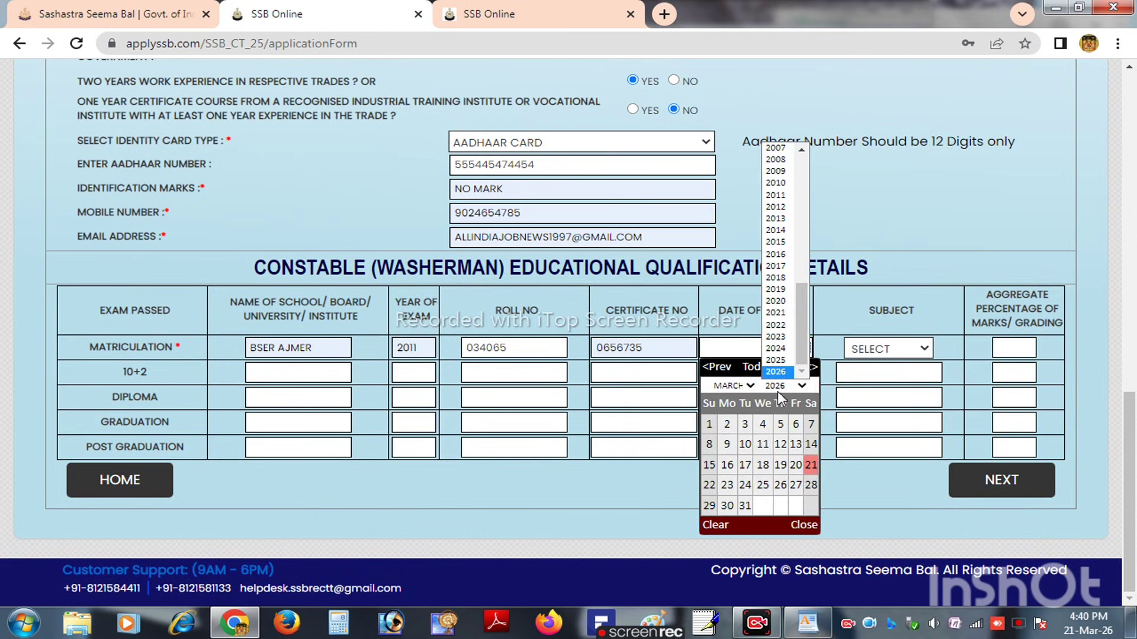
left_click(790, 201)
left_click(744, 384)
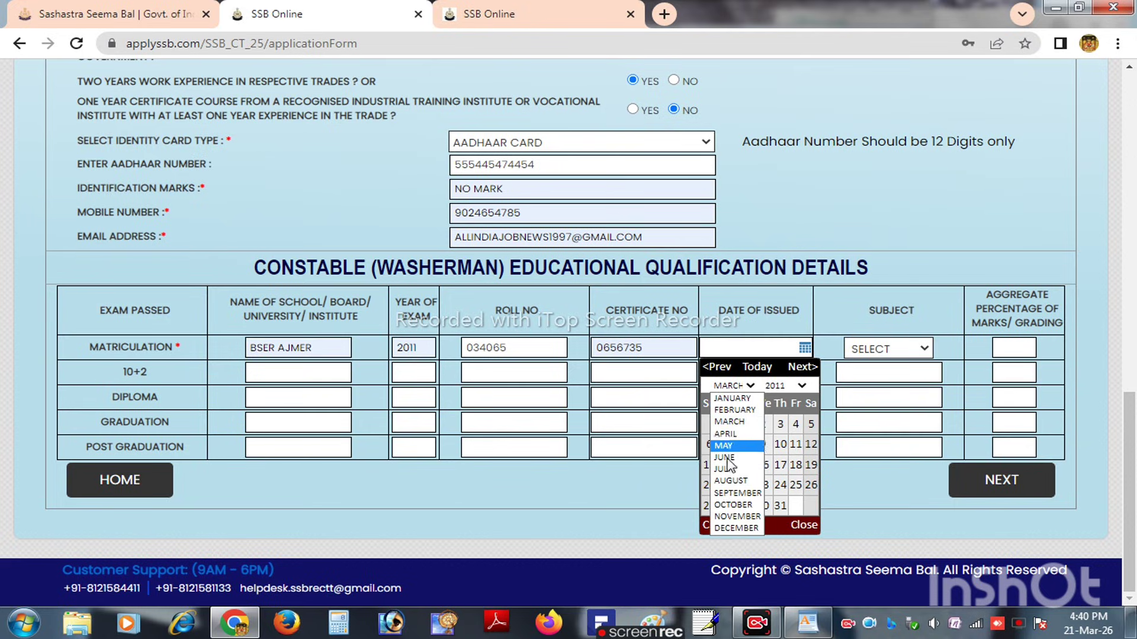
left_click(723, 447)
left_click(743, 444)
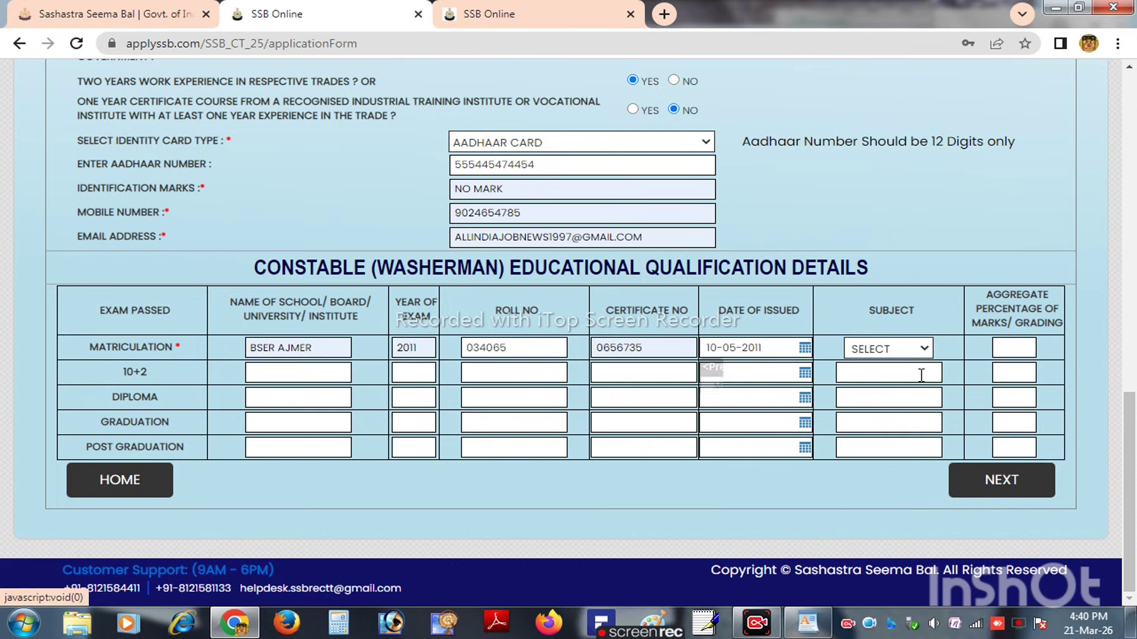
- Choose science as the main subject and enter 57 as aggregate percentage
left_click(908, 358)
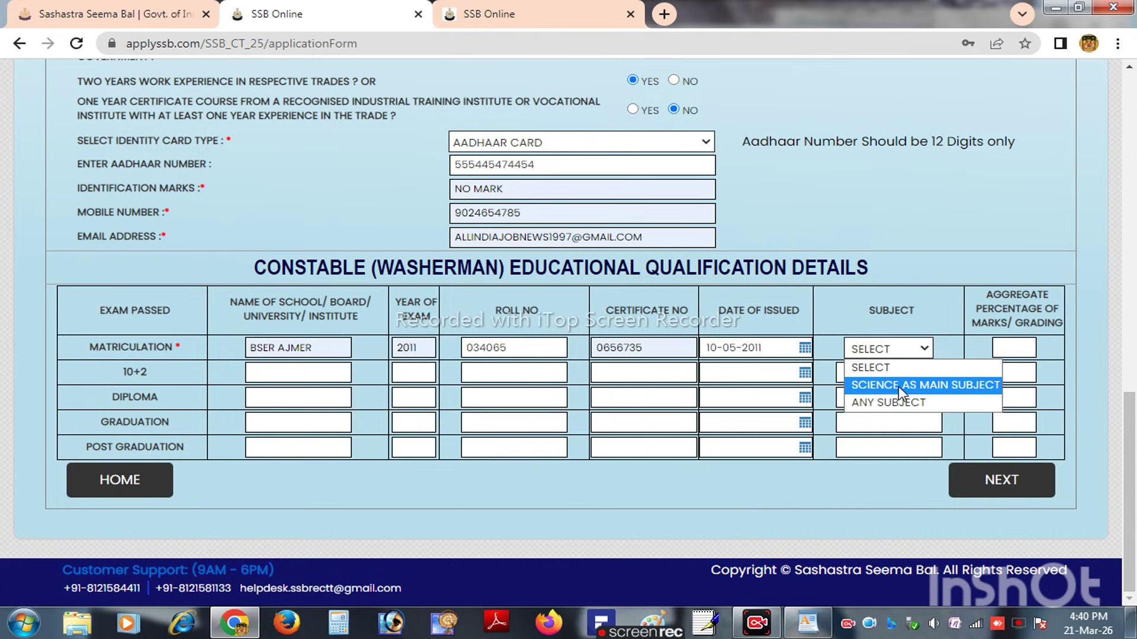
left_click(898, 386)
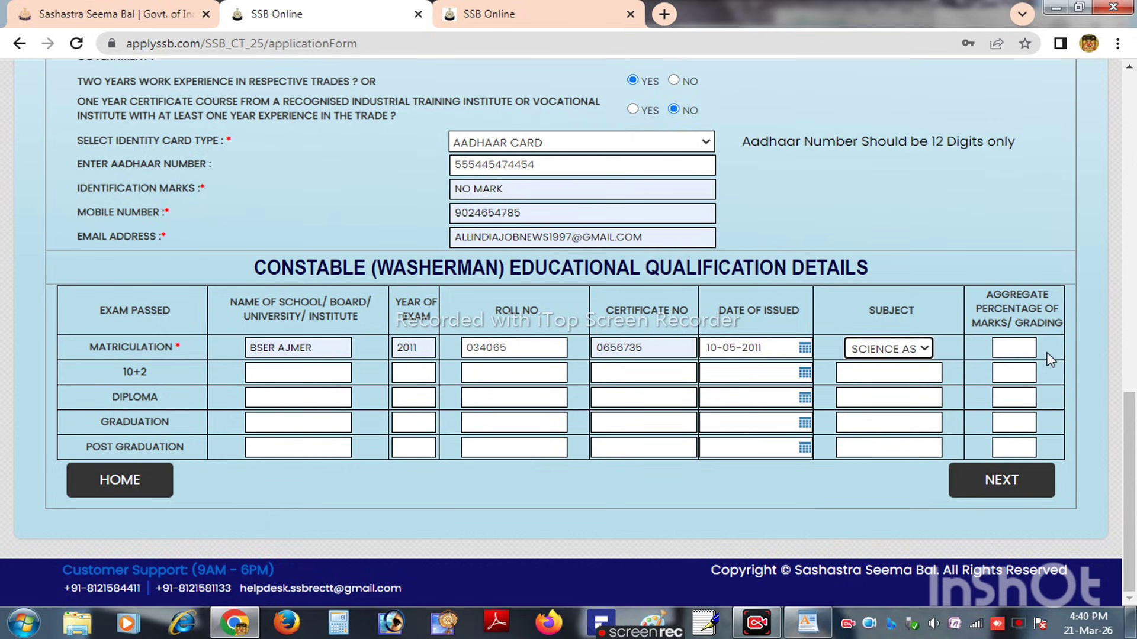
left_click(1014, 347)
left_click(1013, 385)
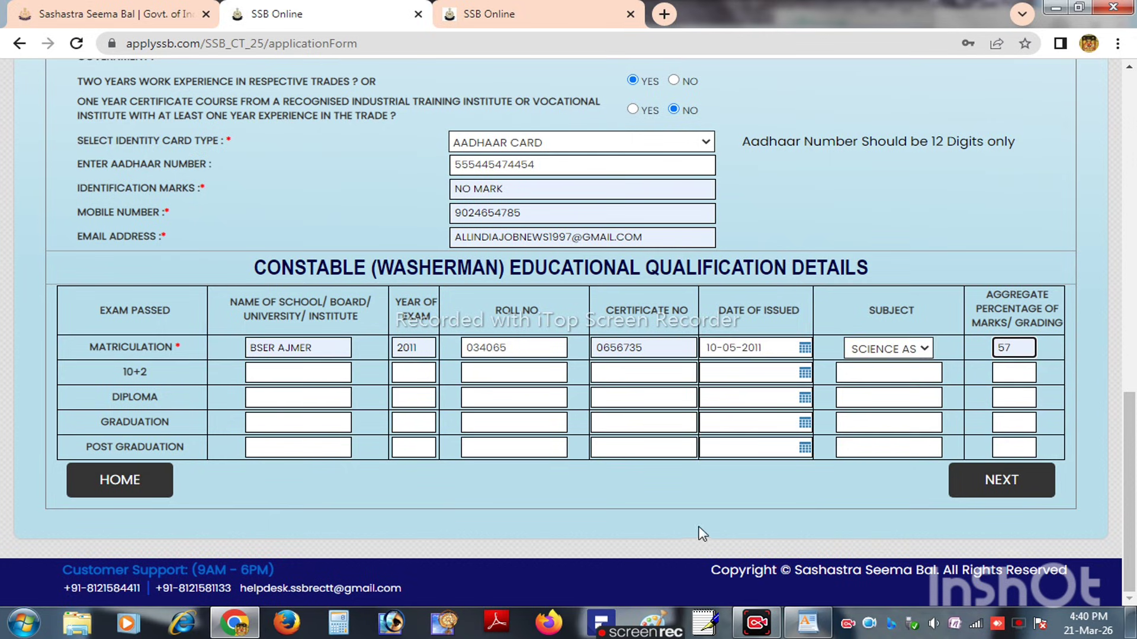
- Try to proceed, dismiss the 2011 exam-year warning, recheck Date of Birth, and retry
left_click(996, 479)
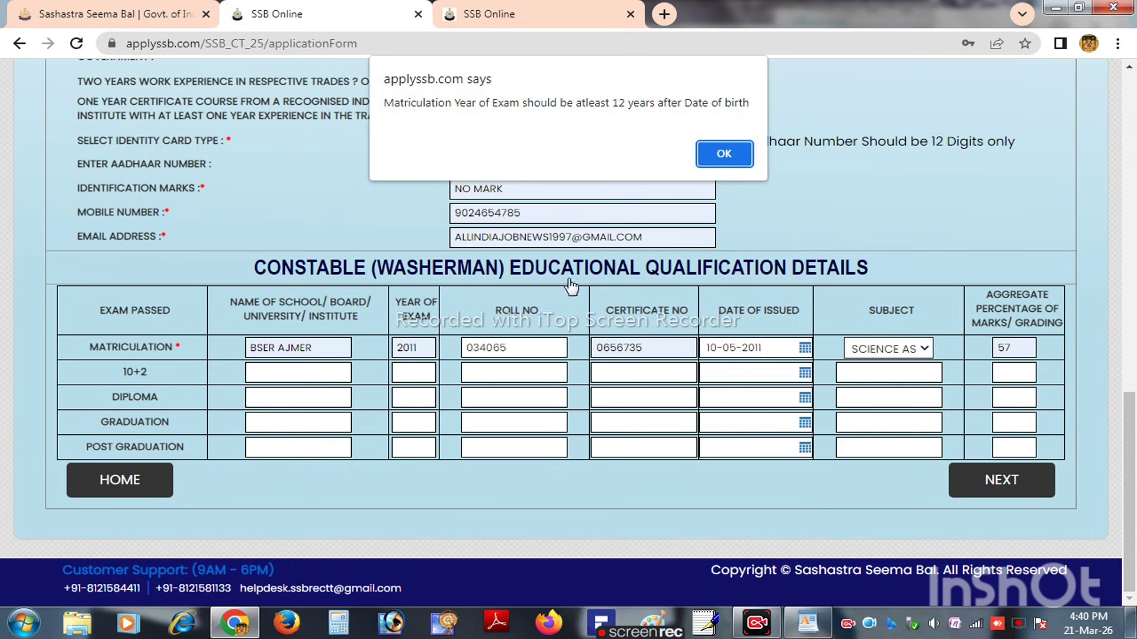
left_click(724, 154)
scroll(628, 291, "up", 12)
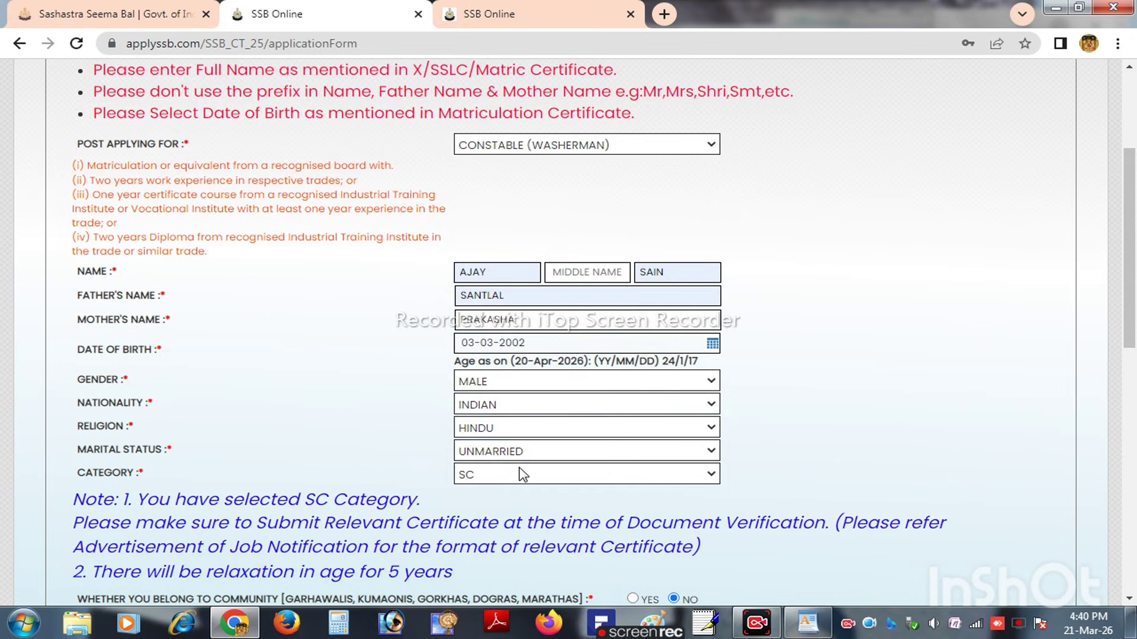
scroll(756, 426, "down", 12)
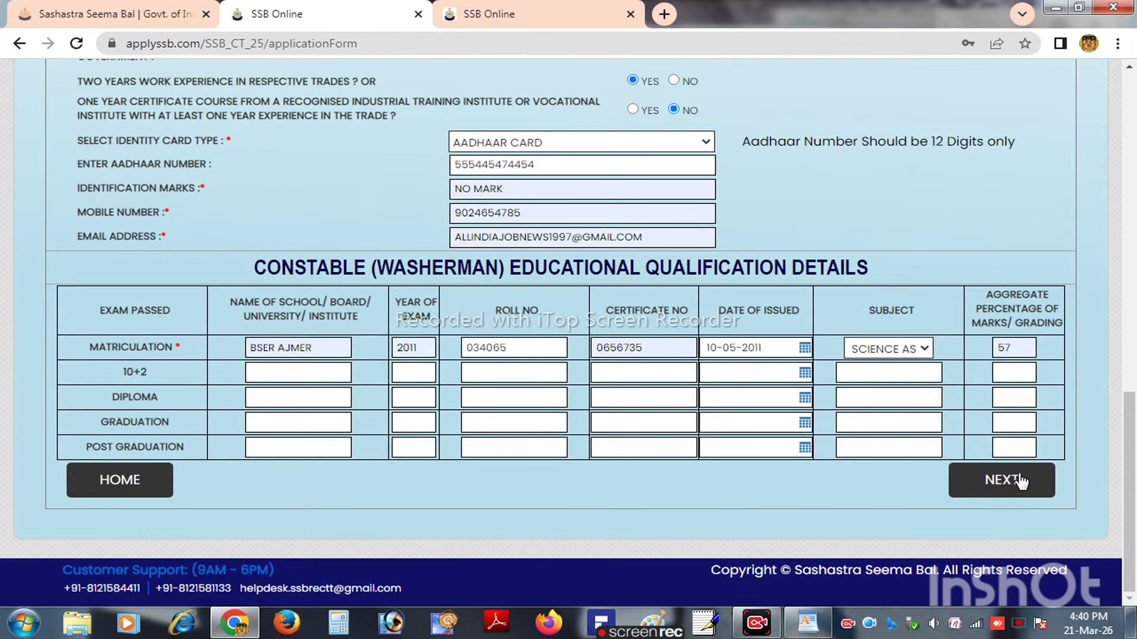
left_click(1018, 483)
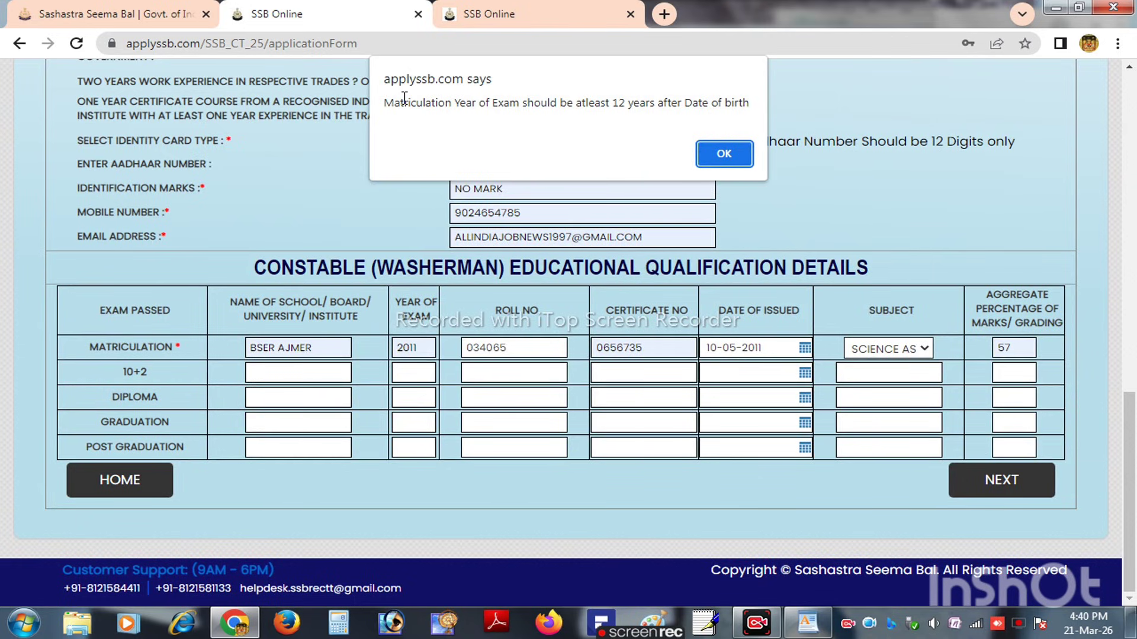
- Change the exam year to 2015, set issue date 04-05-2015, and continue to Address Details
left_click(716, 154)
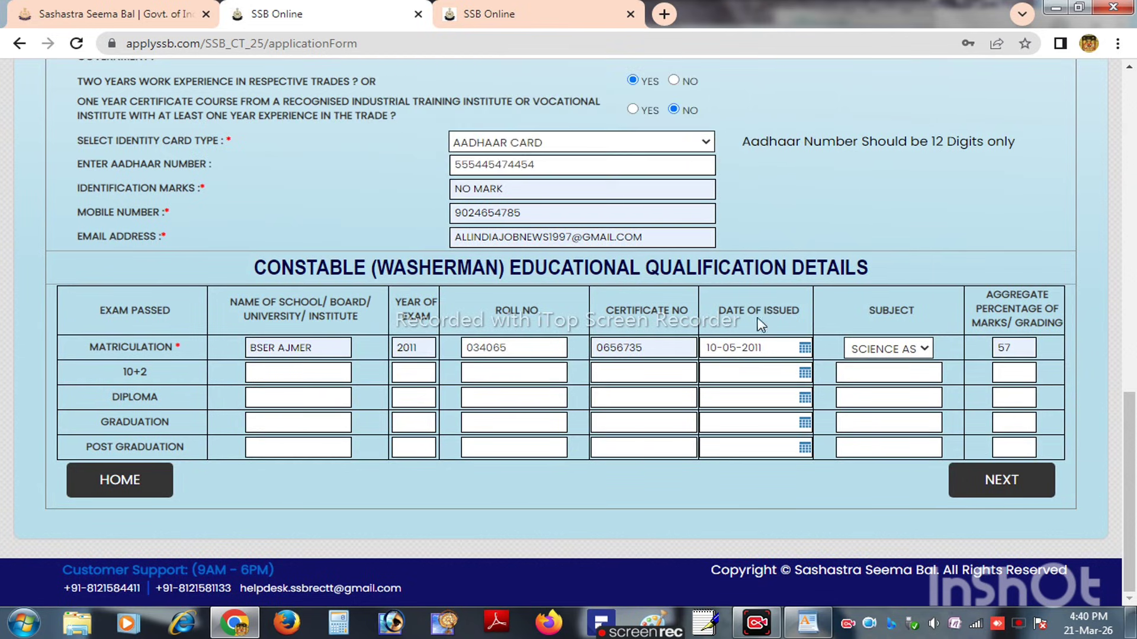
left_click(805, 349)
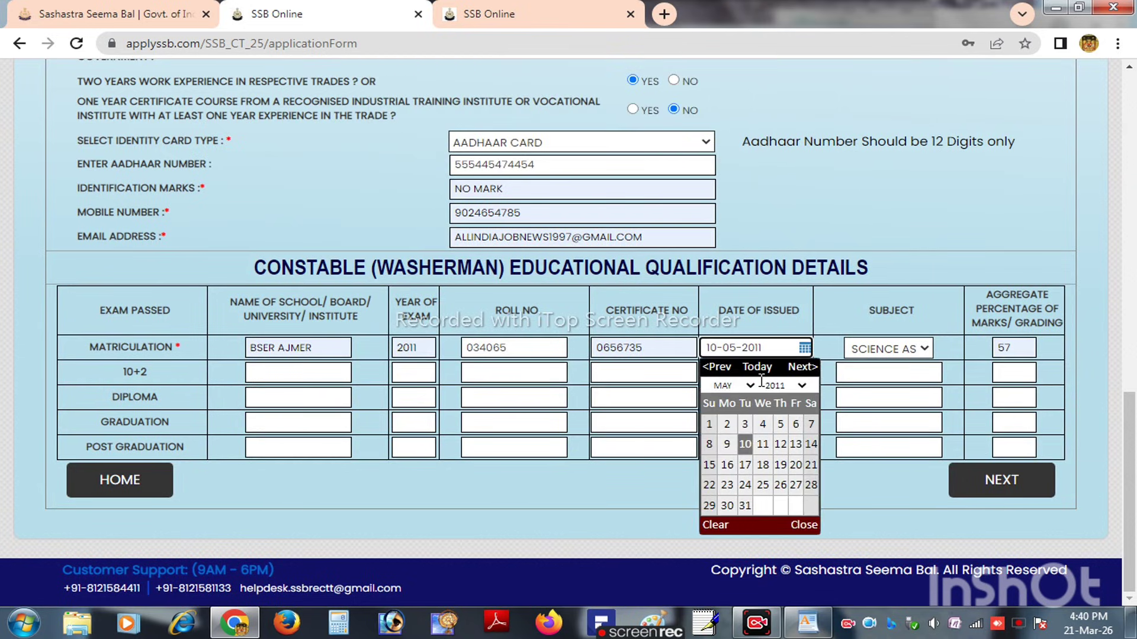
left_click(780, 387)
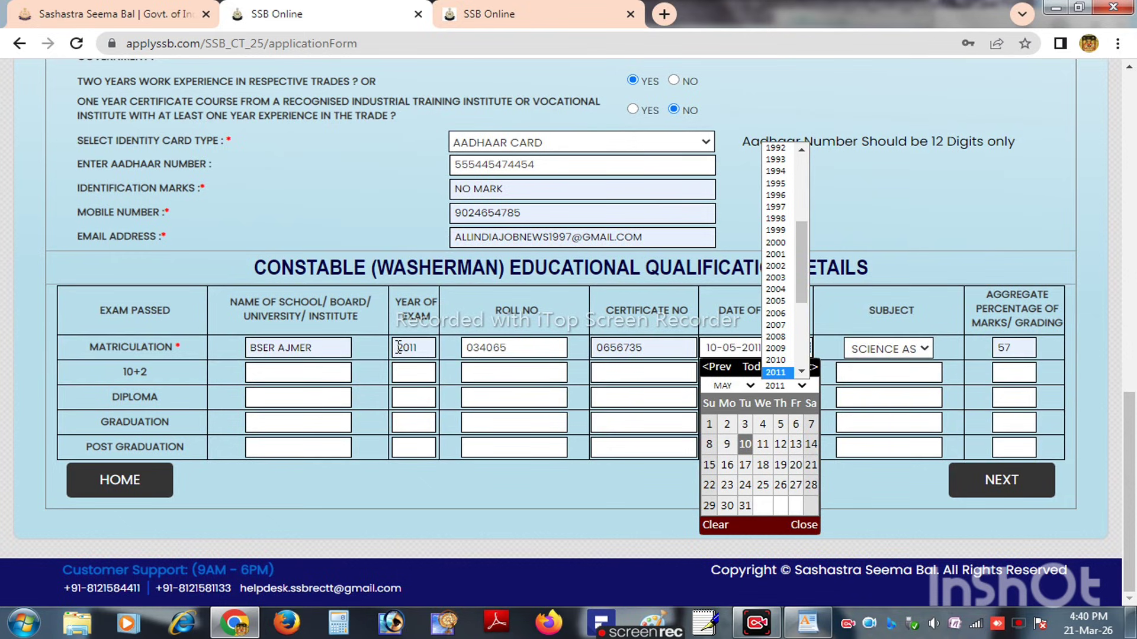
left_click(420, 349)
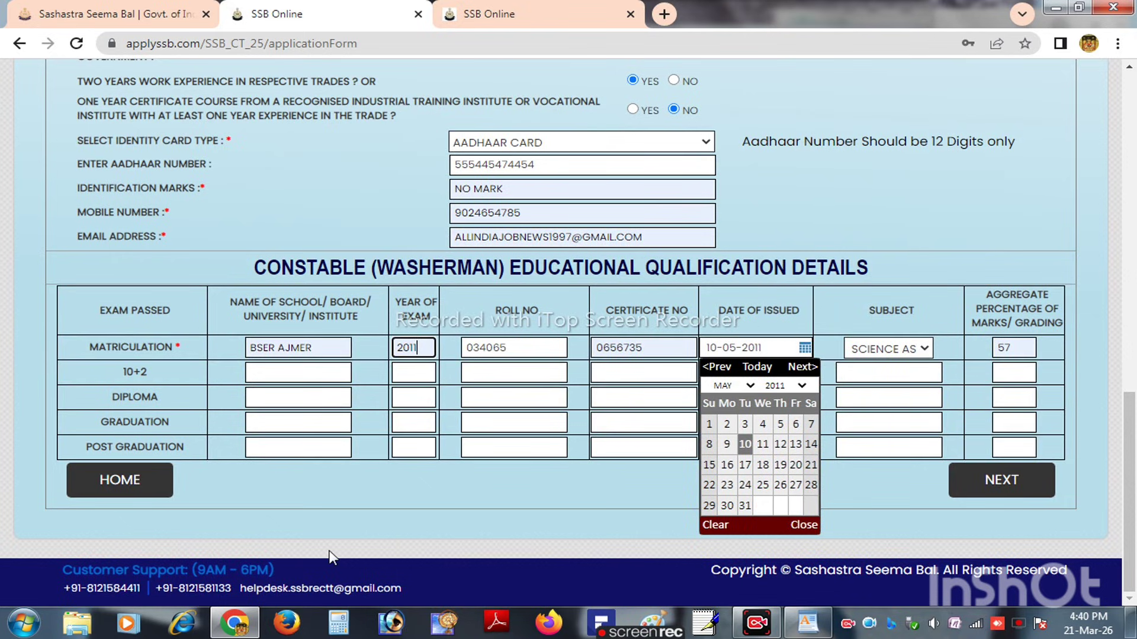
key("BackSpace")
type("5")
left_click(785, 385)
scroll(773, 338, "down", 3)
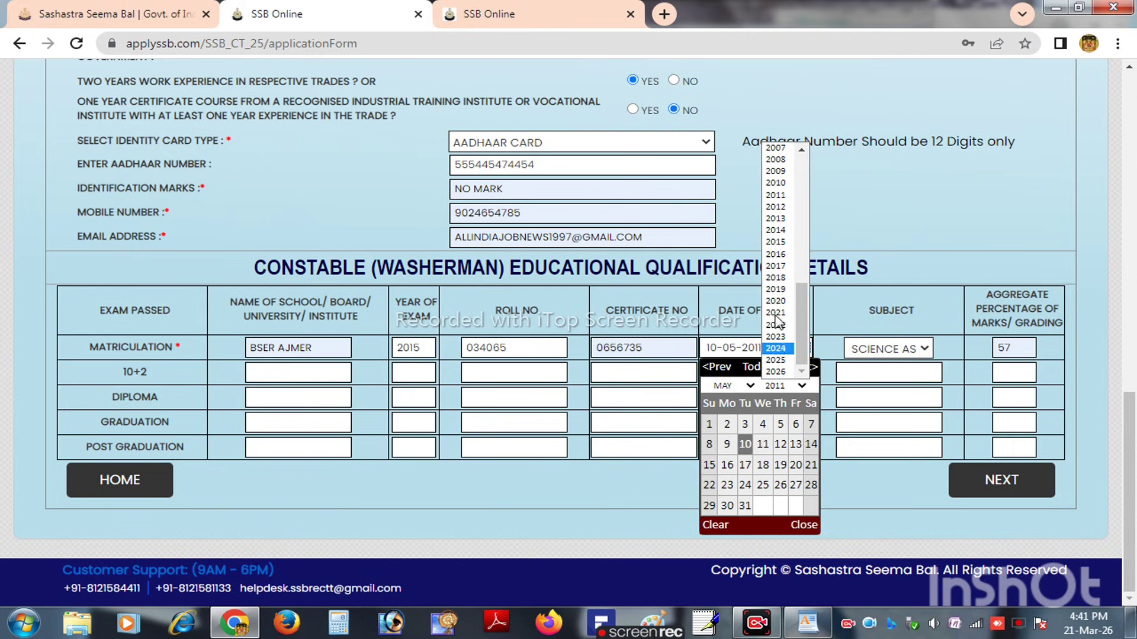
left_click(776, 242)
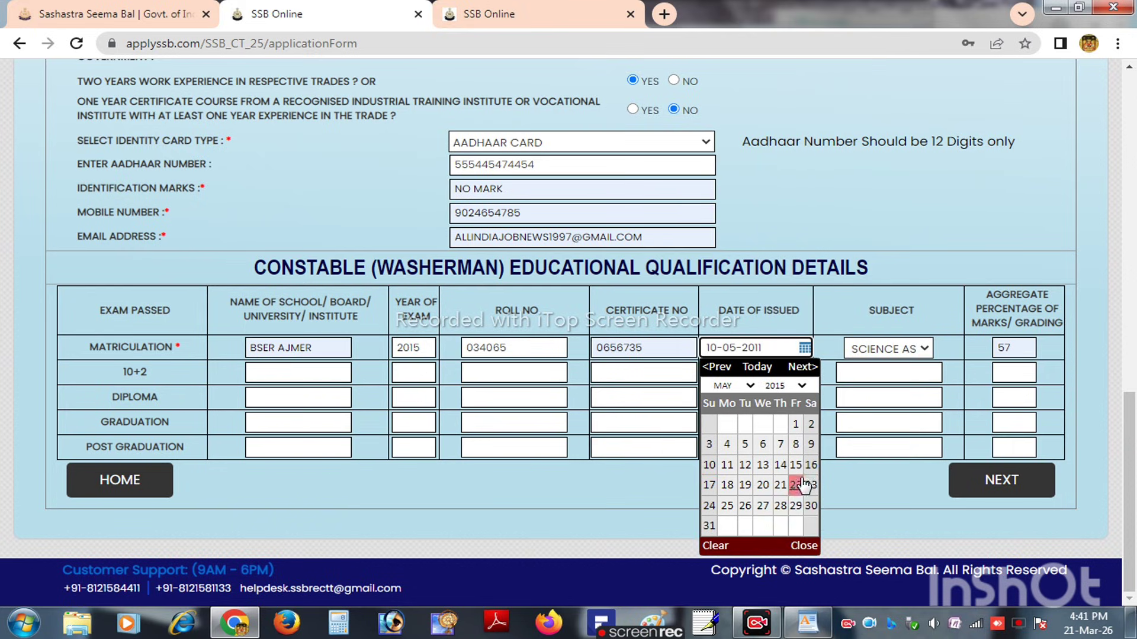
left_click(725, 445)
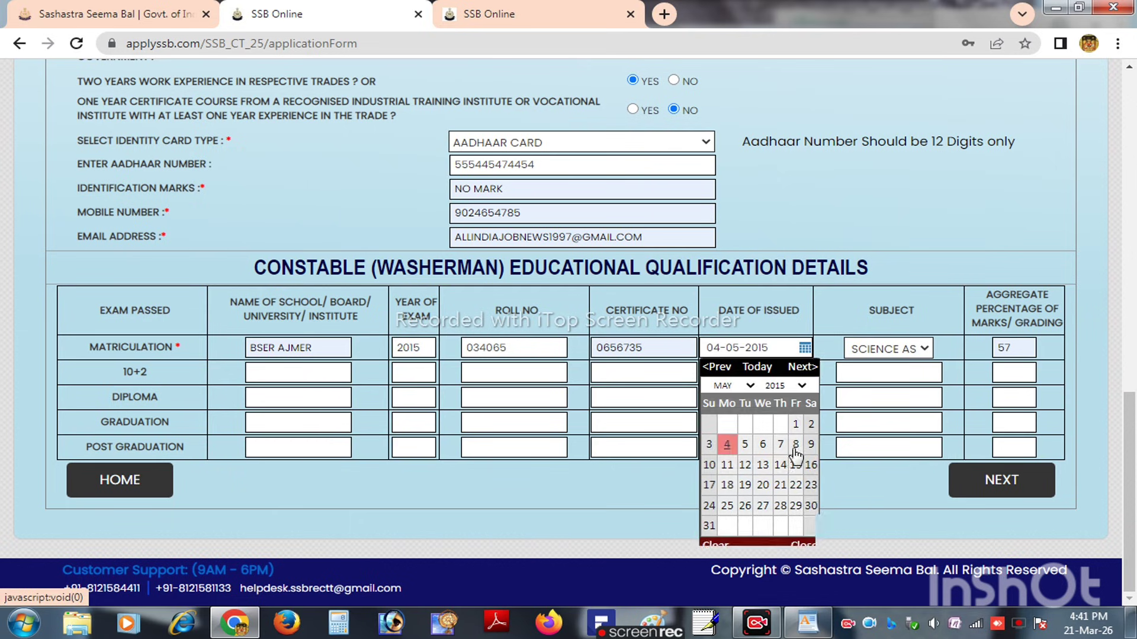
left_click(989, 480)
- Fill in the permanent village, post office, tehsil and police station fields
scroll(243, 400, "up", 6)
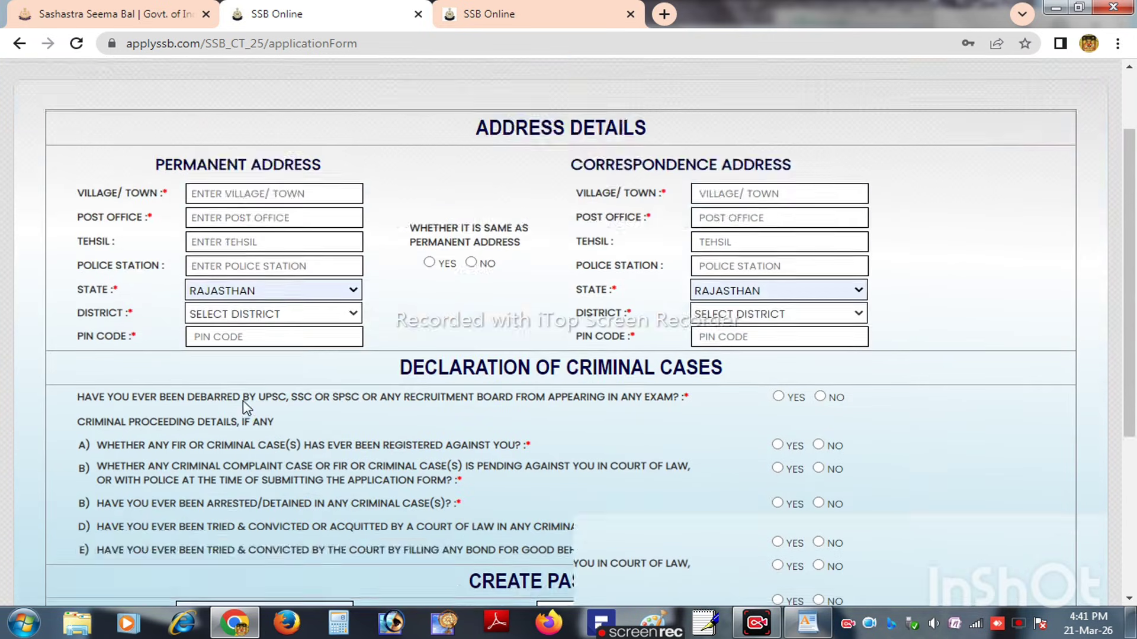
left_click(272, 301)
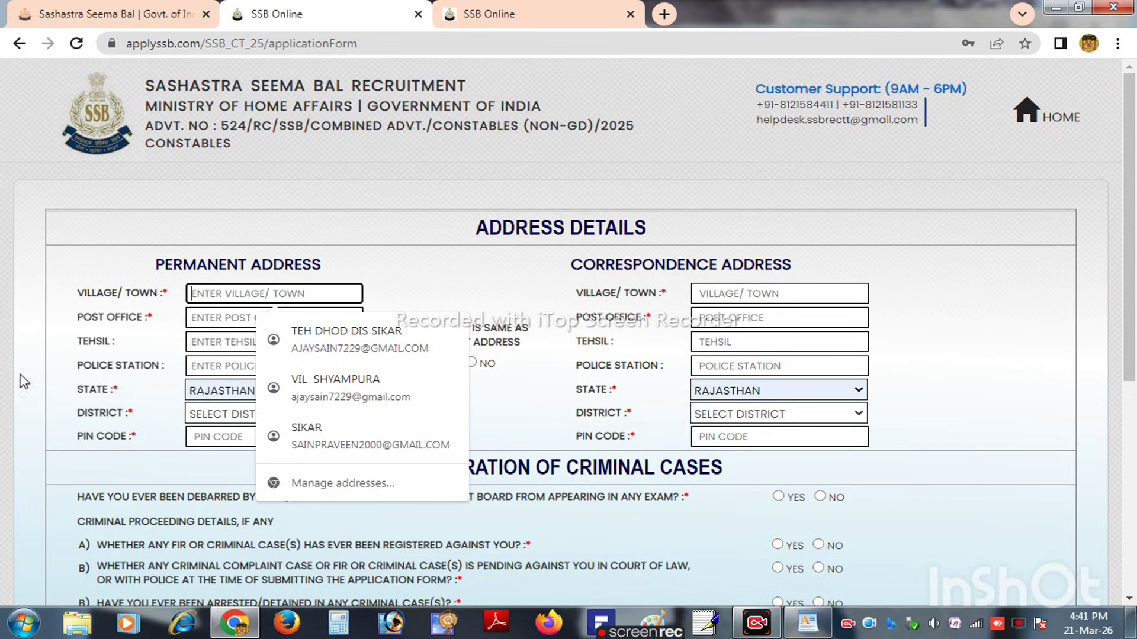
type("JGHUYG")
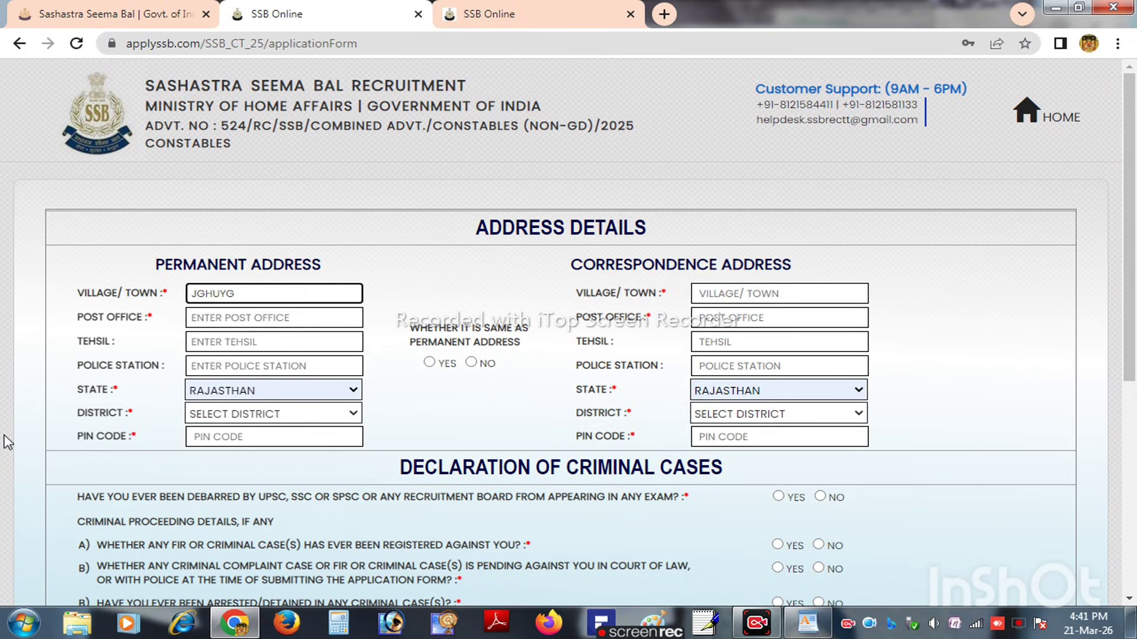
left_click(229, 318)
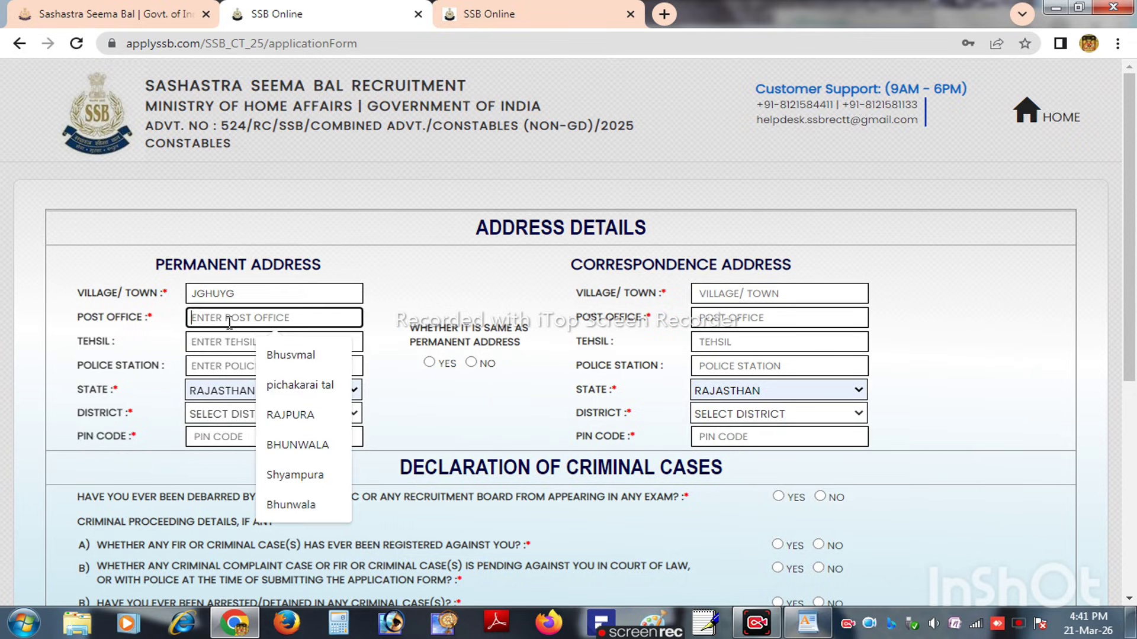
type("FDTRT")
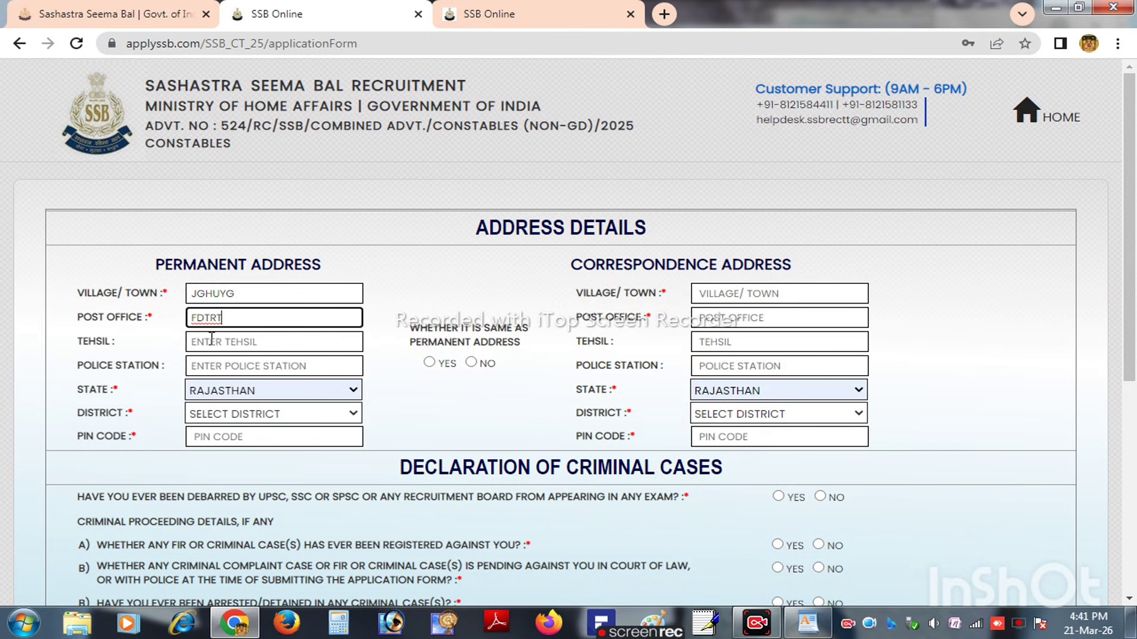
left_click(212, 339)
type("UY7")
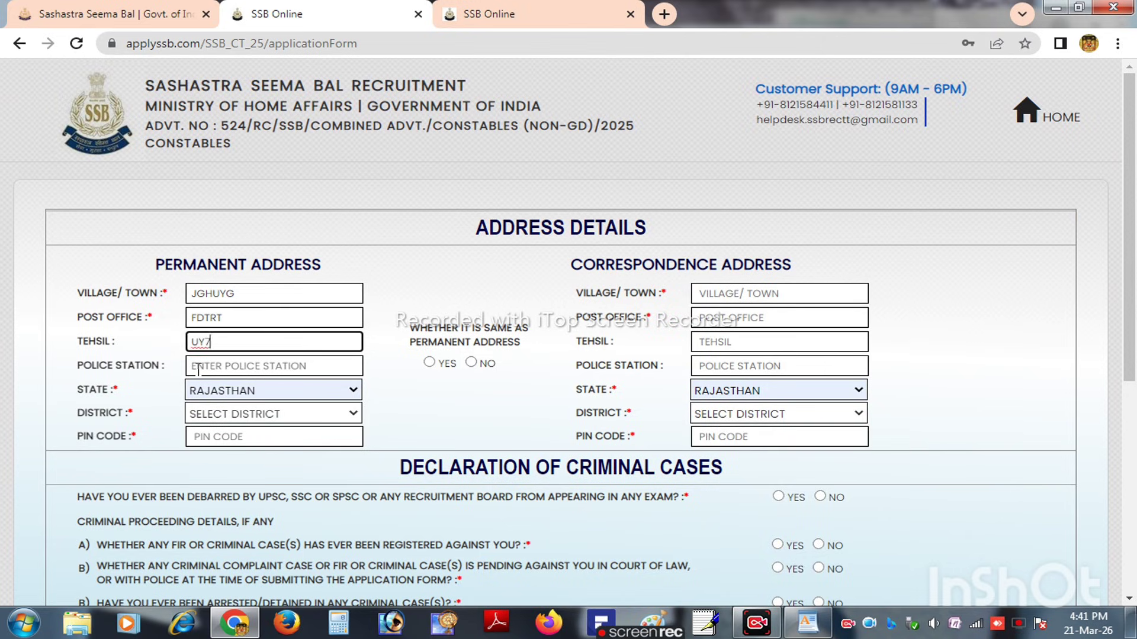
left_click(198, 366)
type("YUUYG")
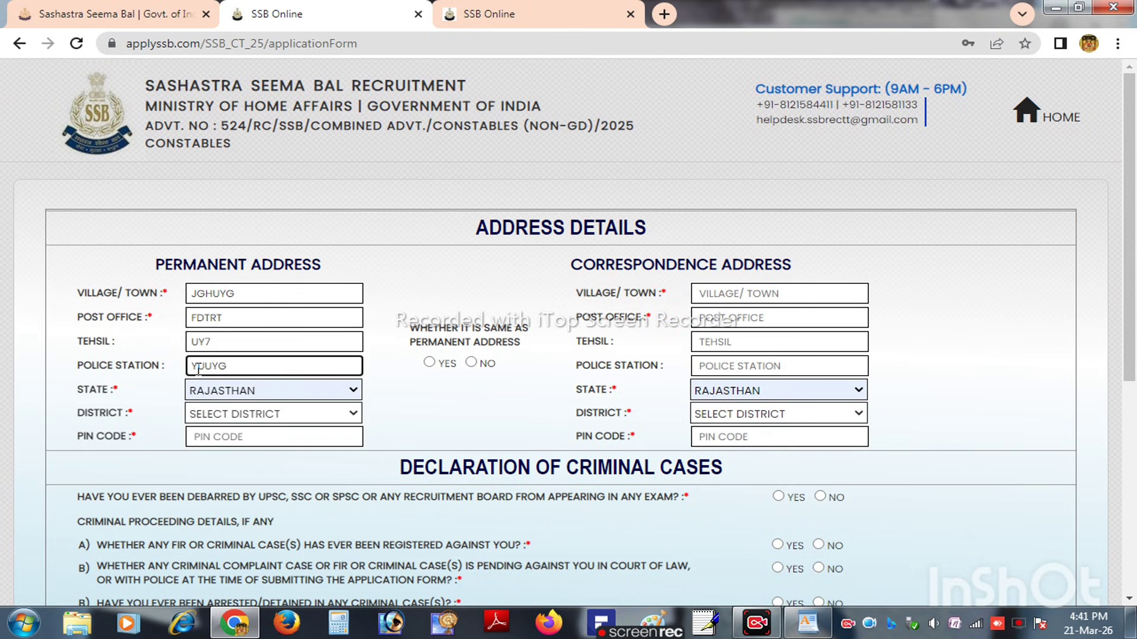
- Choose SIKAR district, enter the PIN code, and mark correspondence address same as permanent
left_click(234, 414)
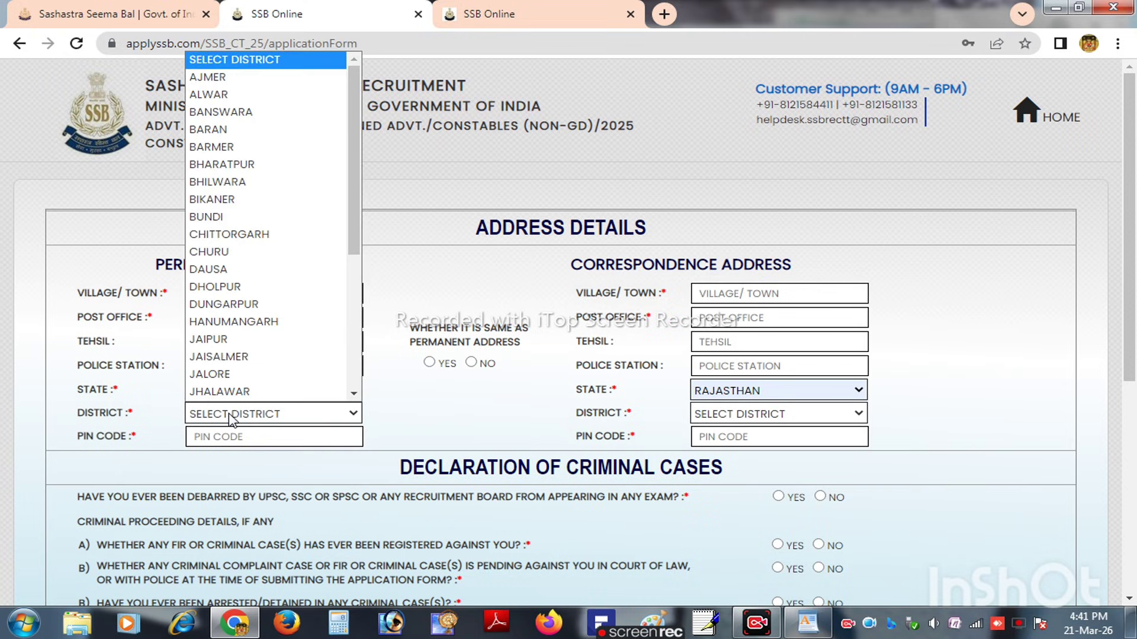
scroll(340, 313, "down", 3)
scroll(331, 322, "down", 2)
left_click(313, 314)
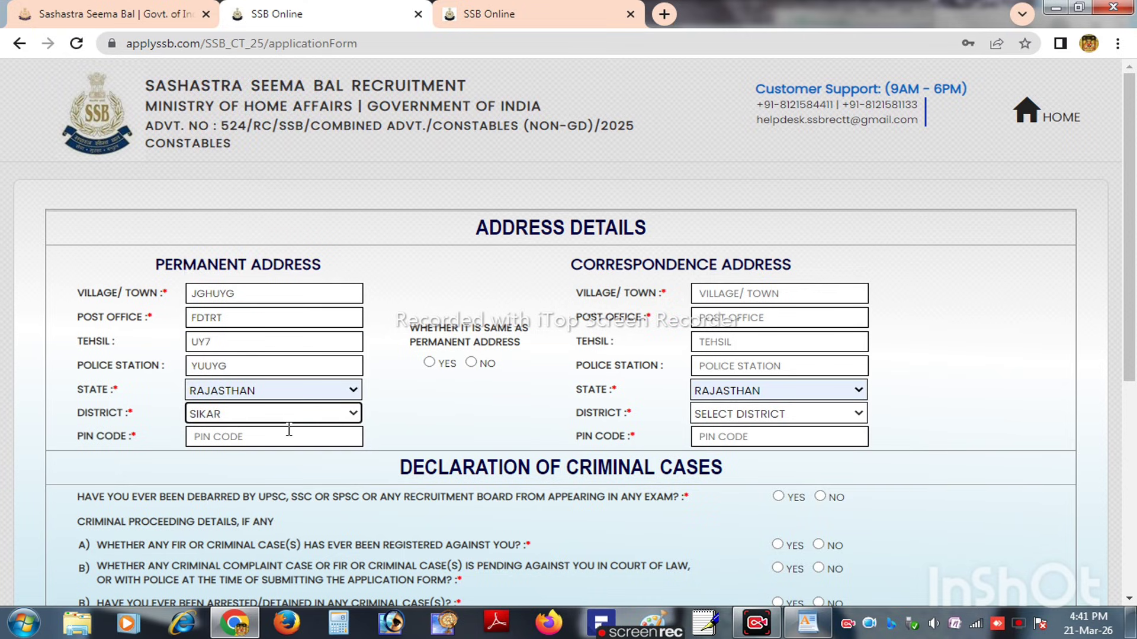
left_click(289, 437)
type("332014")
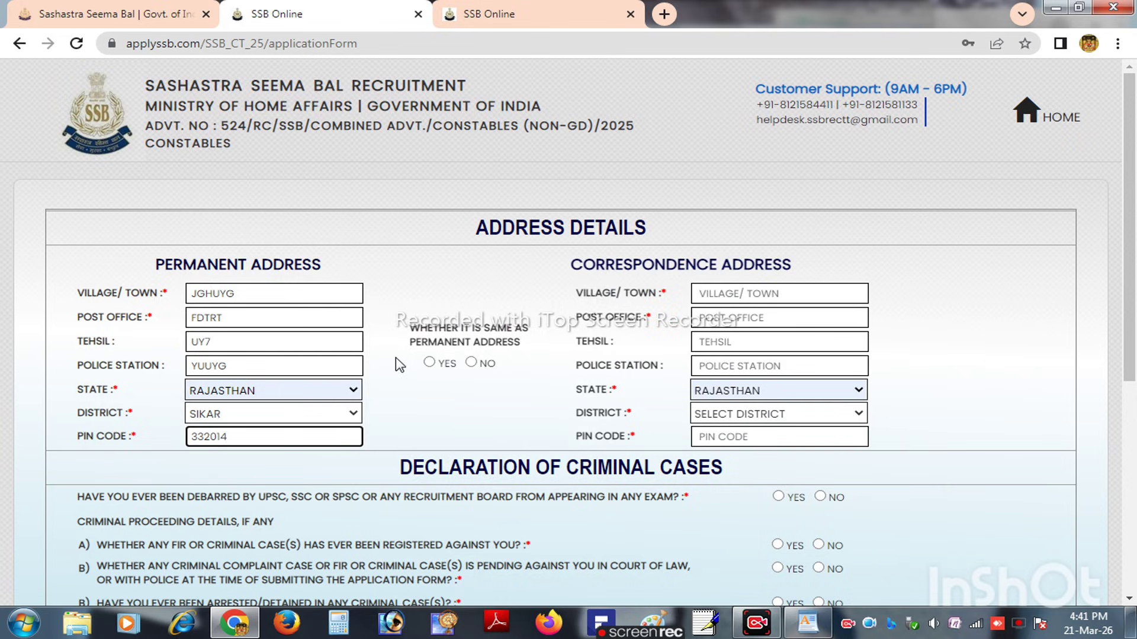
left_click(427, 363)
- Answer NO to all five criminal-case and debarment questions
scroll(428, 363, "down", 6)
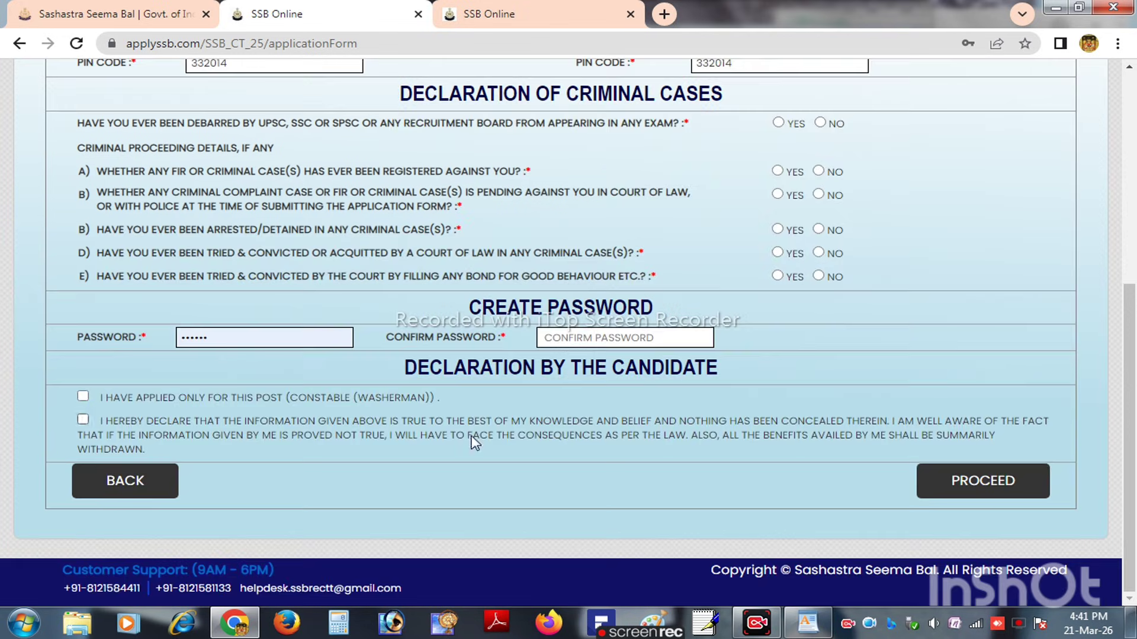
scroll(787, 226, "up", 3)
scroll(806, 278, "down", 1)
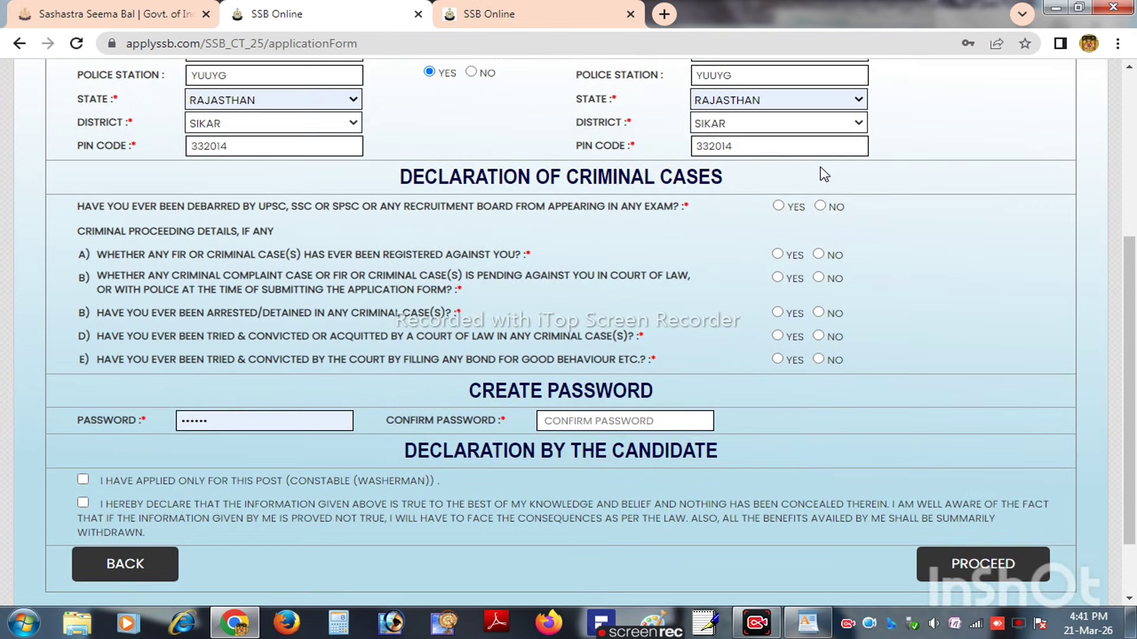
left_click(821, 208)
left_click(819, 278)
left_click(819, 313)
left_click(819, 336)
left_click(820, 361)
- Set and confirm a new password, and tick the applied-only-for-this-post declaration
left_click_drag(287, 423, 178, 421)
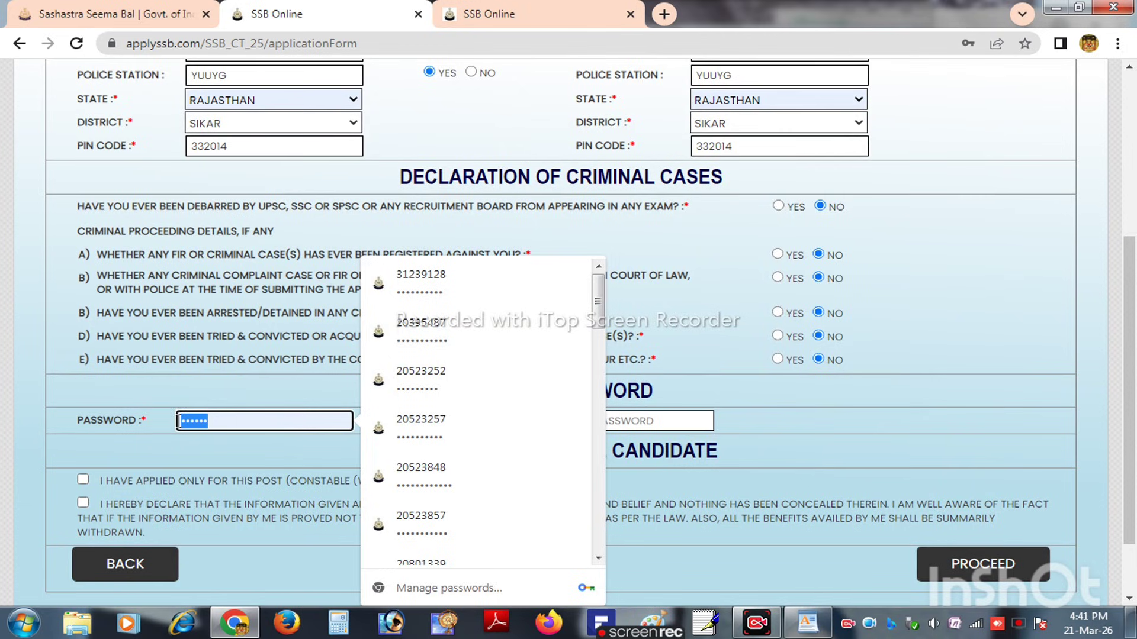
key("BackSpace")
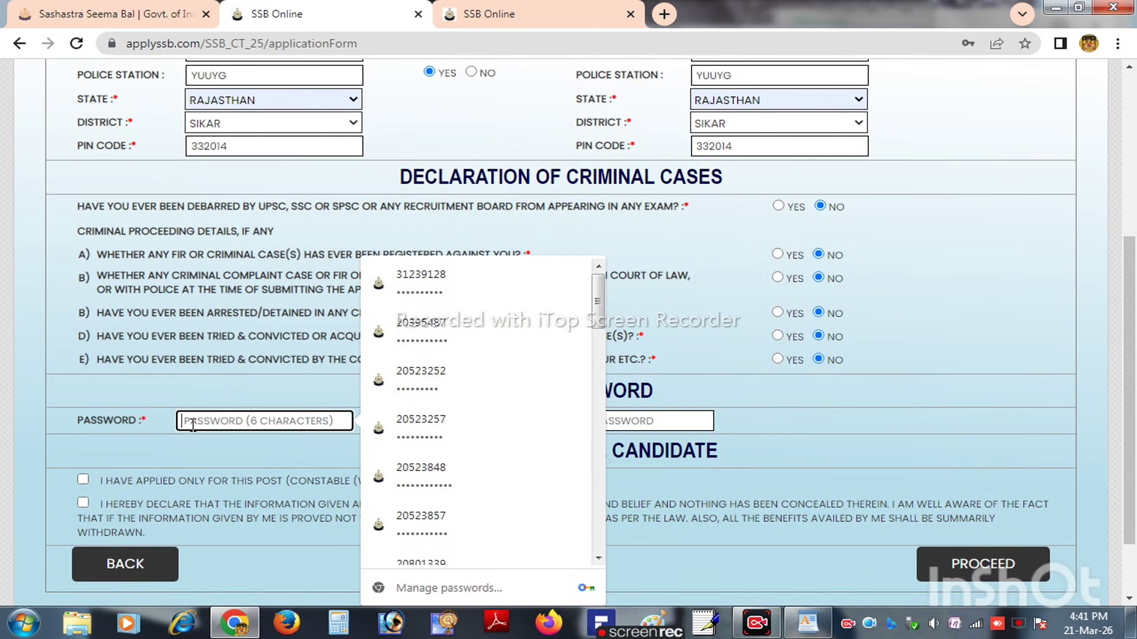
type("1")
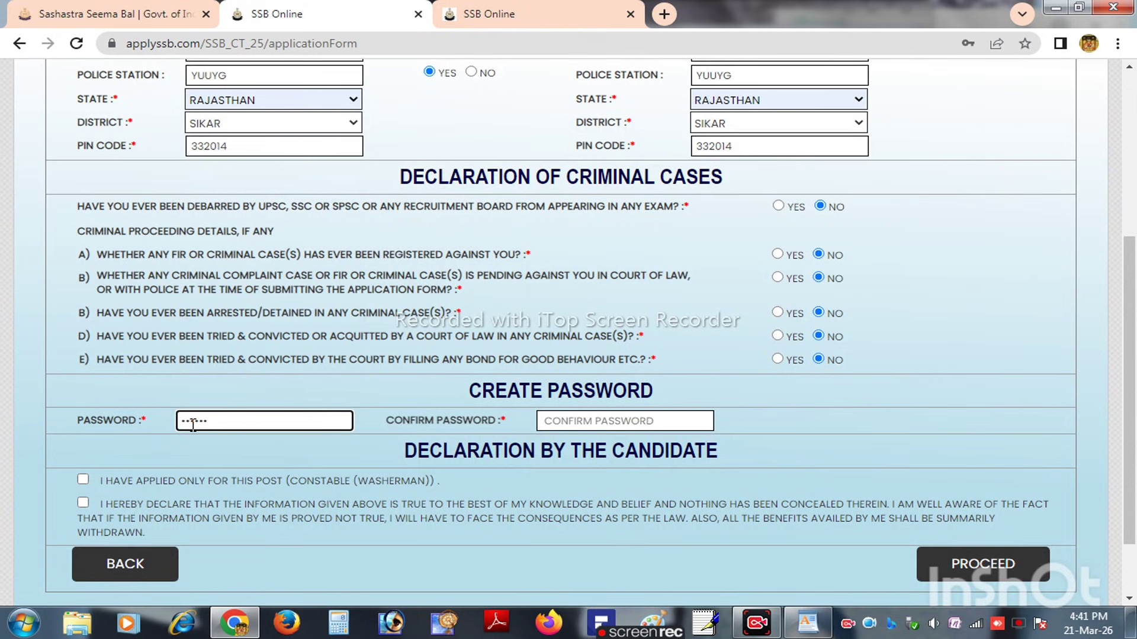
left_click(551, 421)
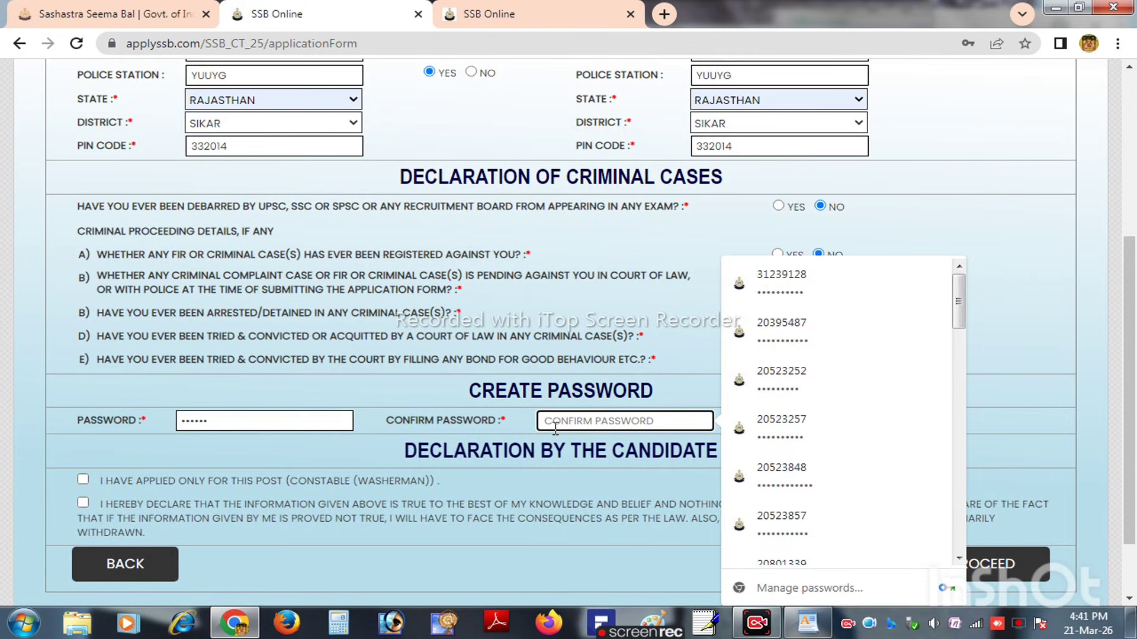
type("1")
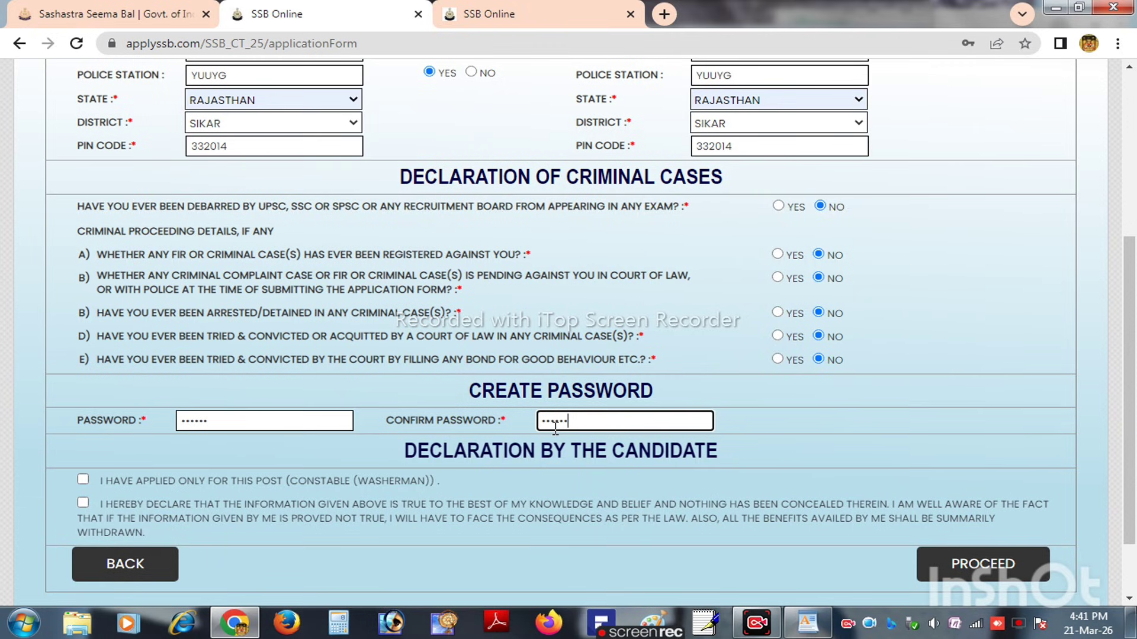
left_click(83, 479)
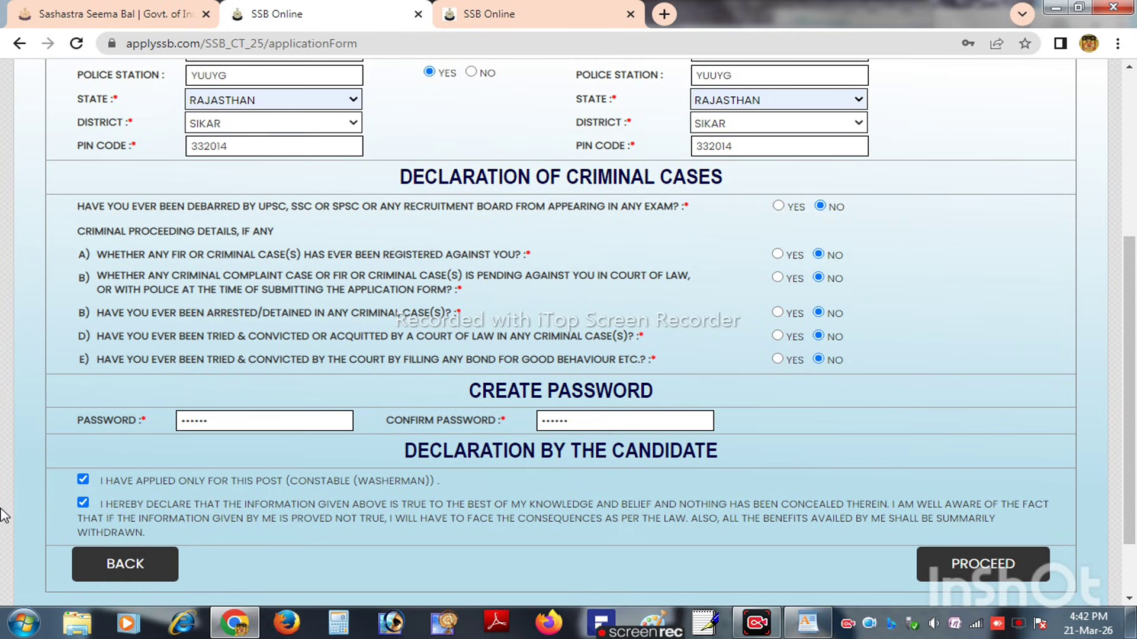
- Submit the form for preview, decline the browser password update, and go back to edit the details
left_click(939, 554)
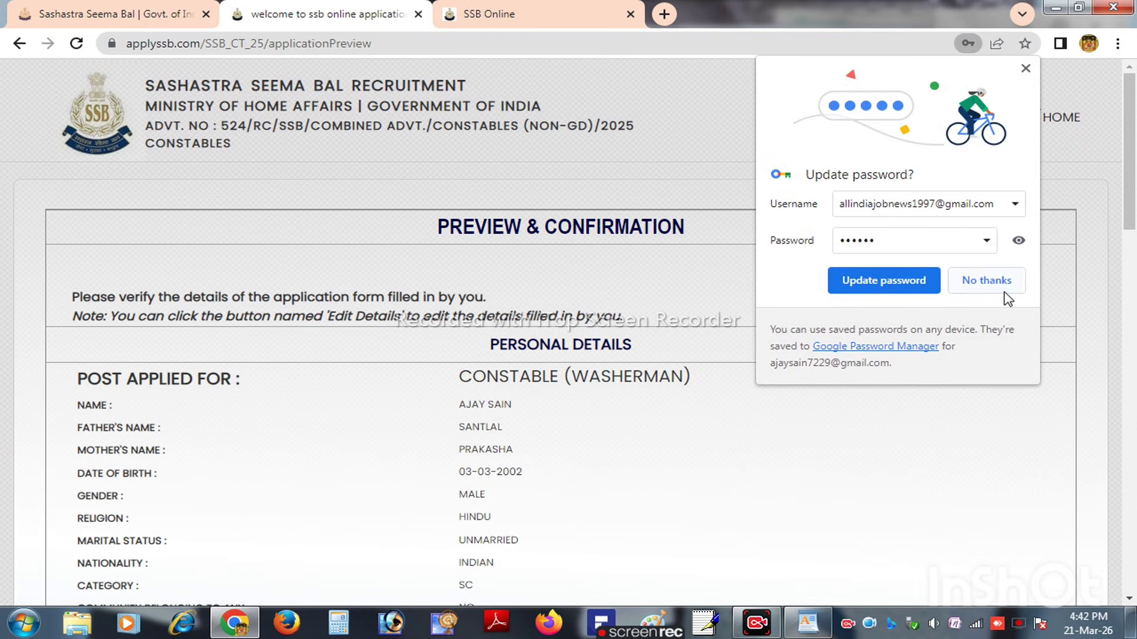
left_click(987, 280)
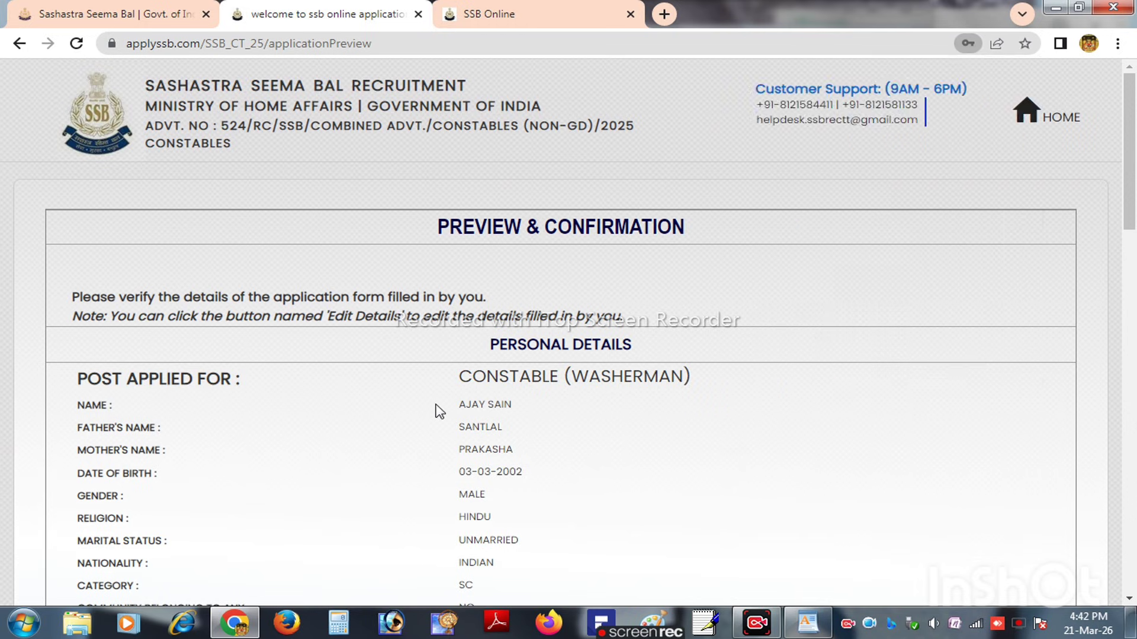
scroll(608, 373, "down", 20)
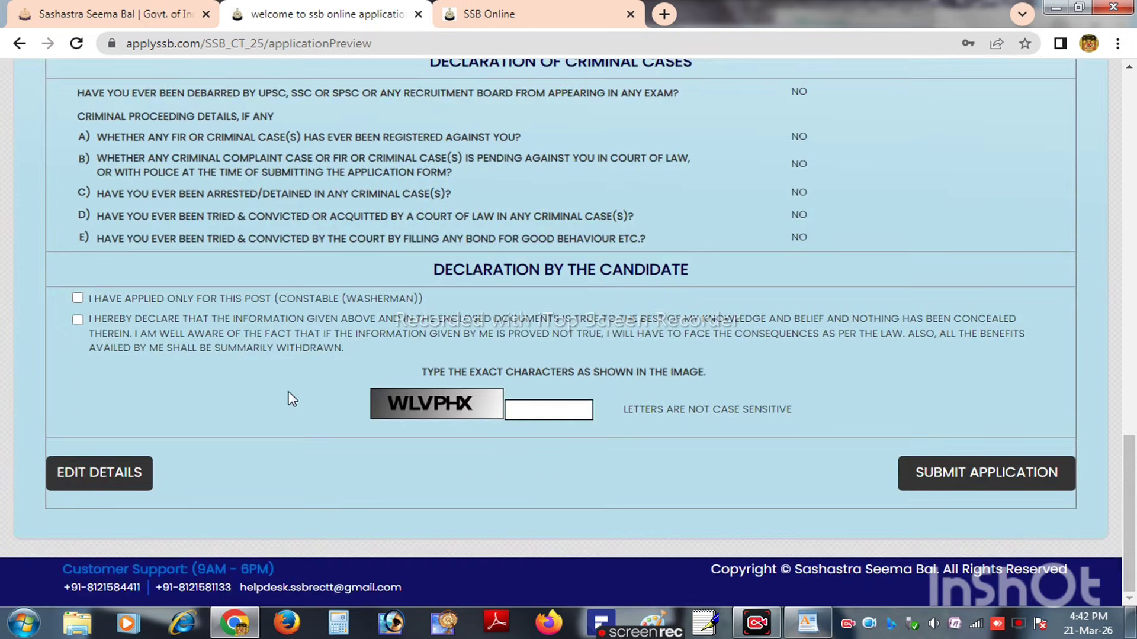
left_click(74, 472)
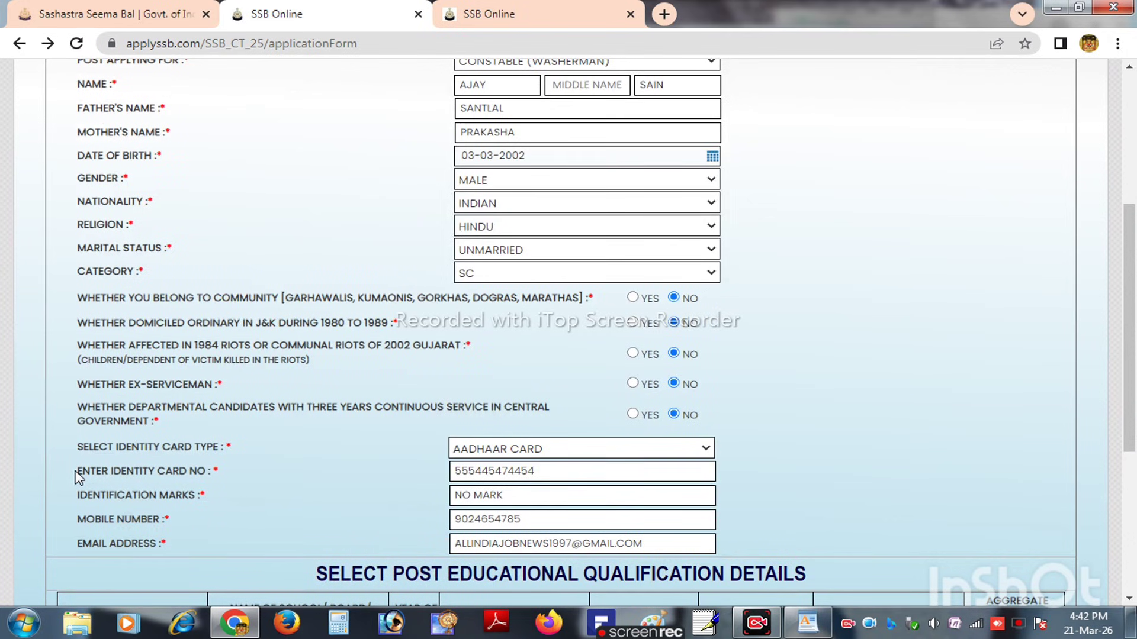
scroll(687, 296, "down", 5)
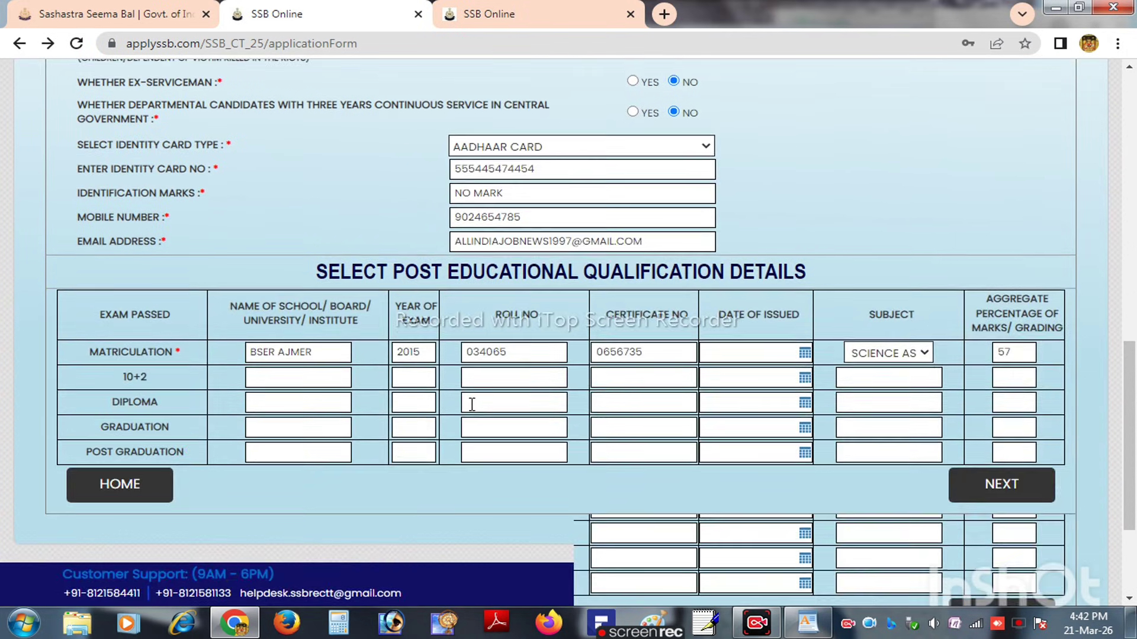
scroll(558, 530, "down", 1)
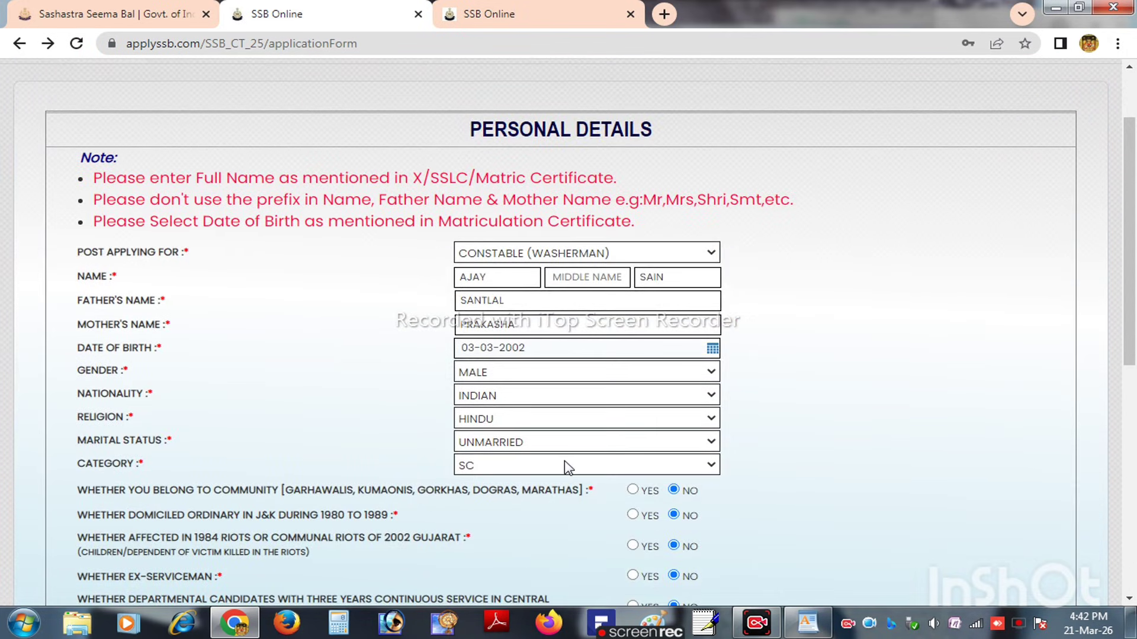
- Change the category to EWS and dismiss the missing matriculation details warning
left_click(564, 465)
left_click(531, 521)
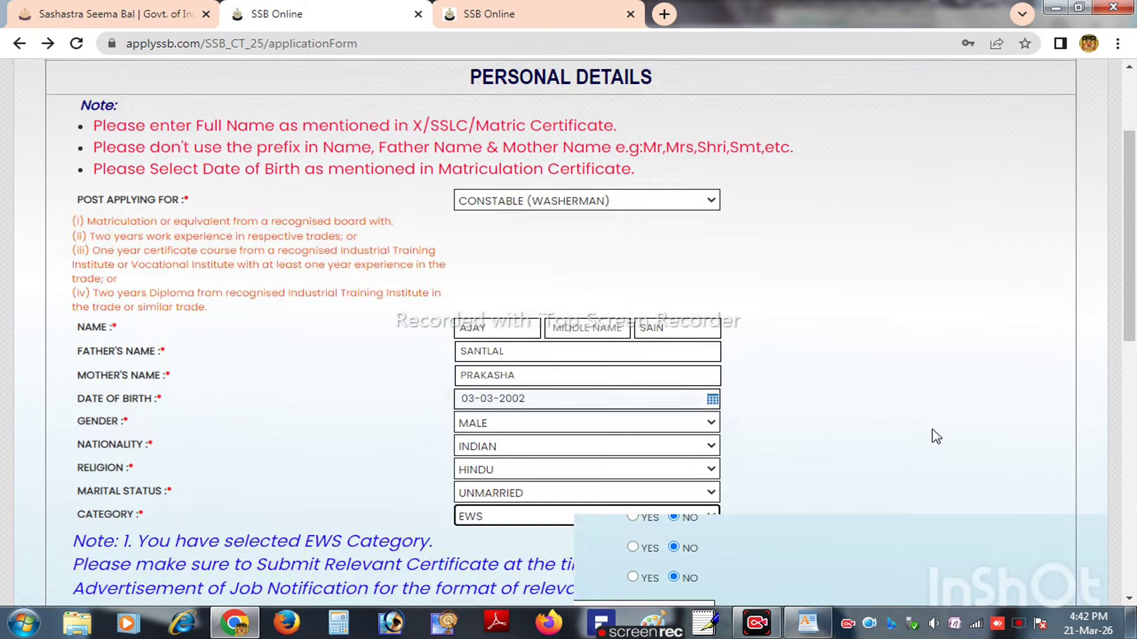
scroll(932, 437, "down", 10)
left_click(1020, 492)
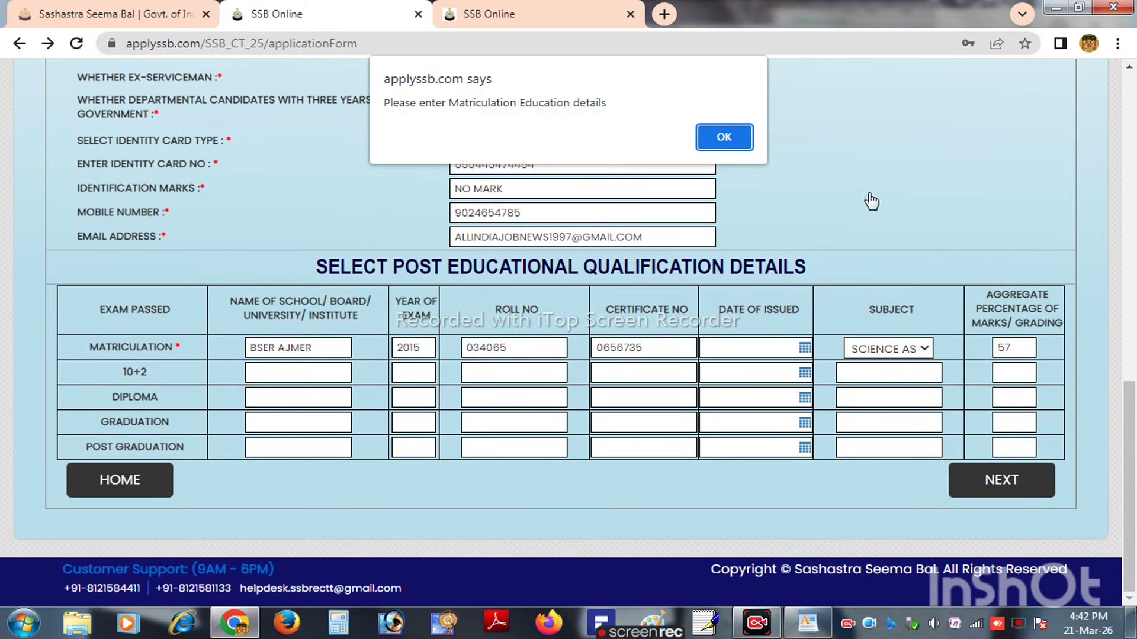
left_click(748, 140)
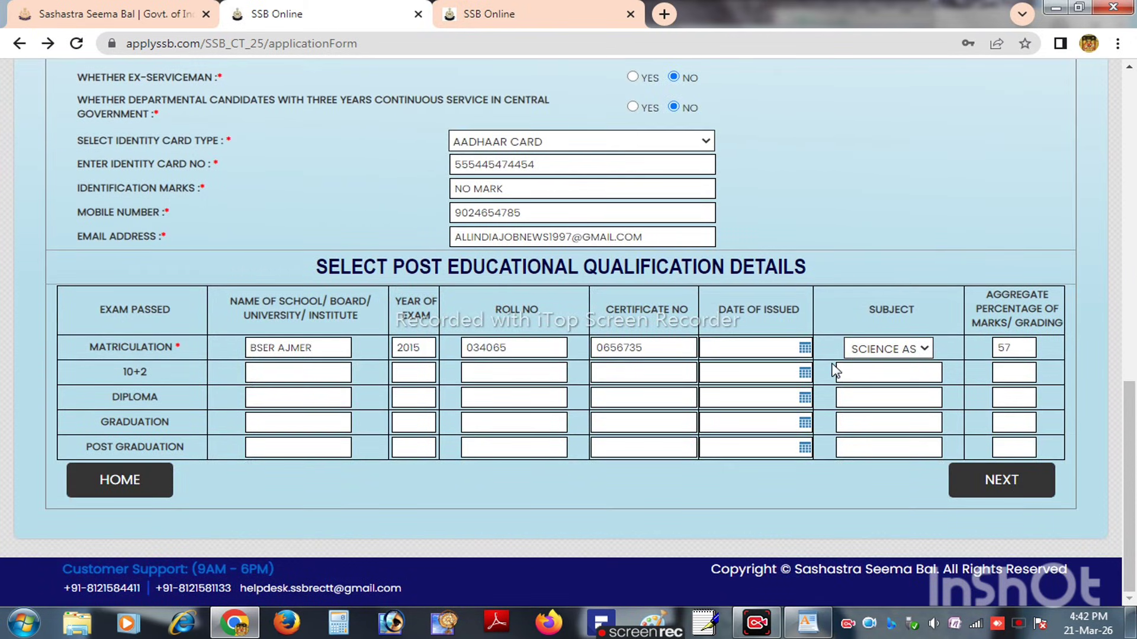
- Set the Matriculation issue date to 01-06-2016 and advance to the password section
left_click(758, 348)
left_click(770, 386)
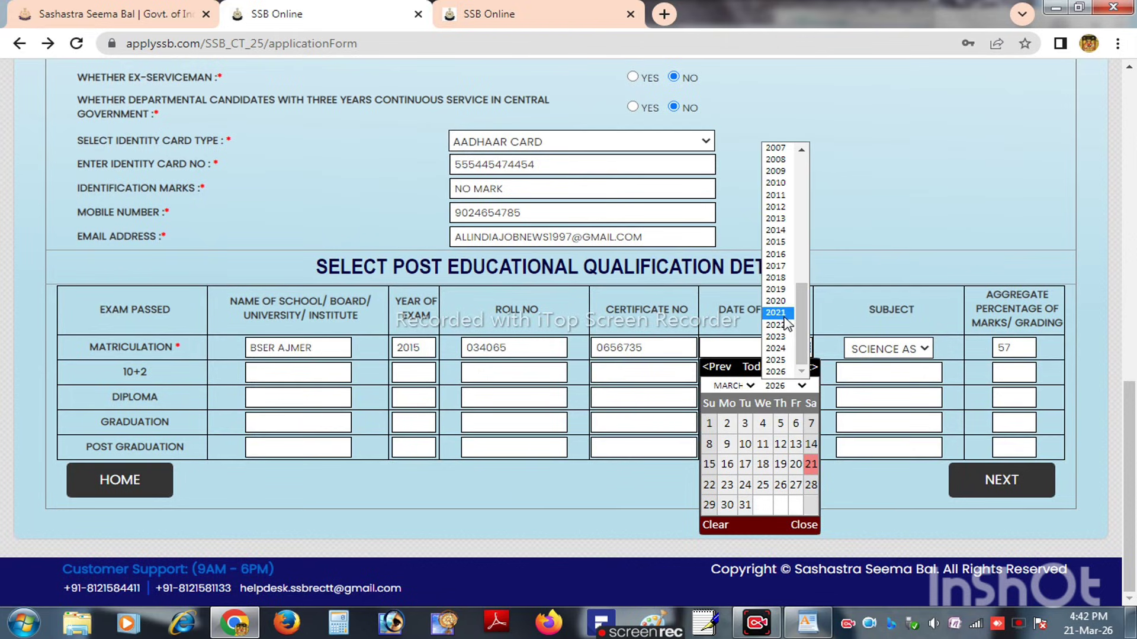
left_click(777, 258)
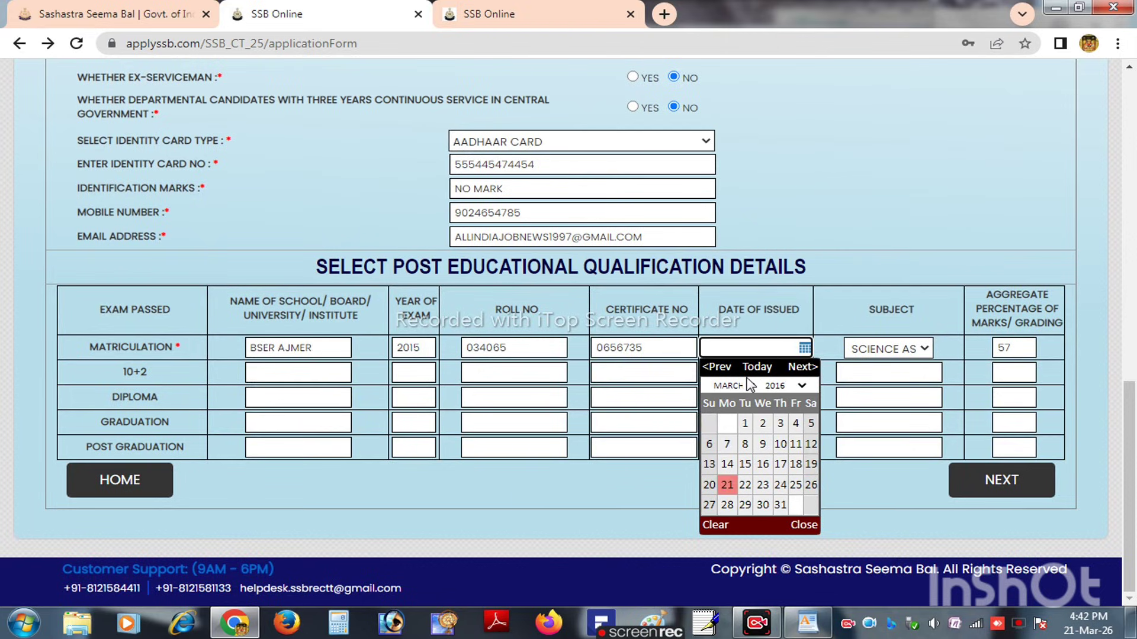
left_click(734, 386)
left_click(725, 458)
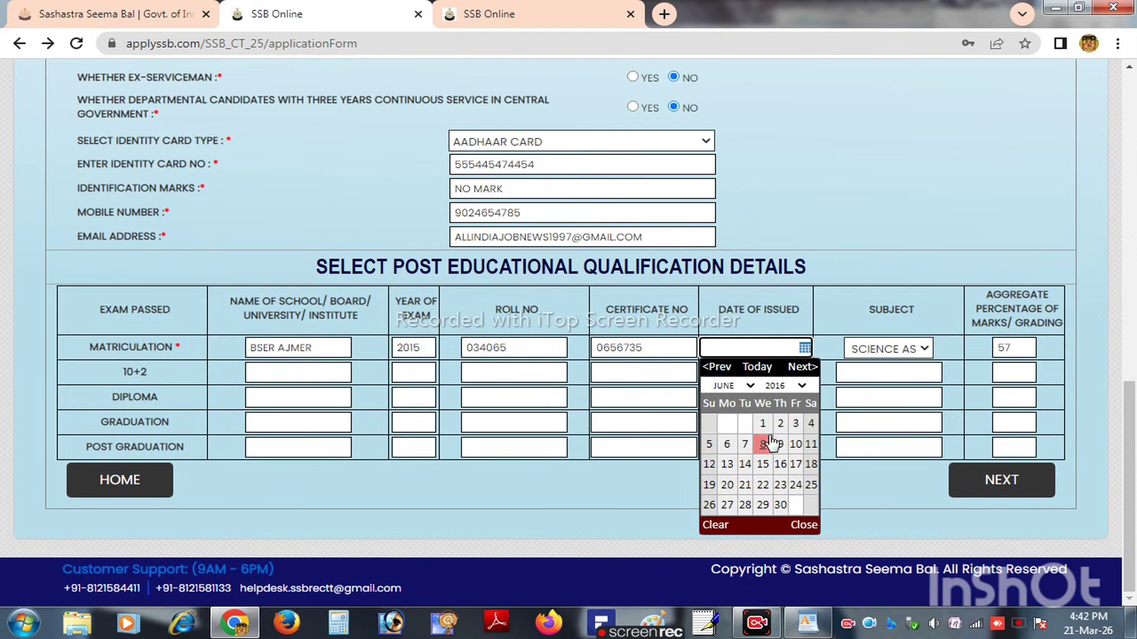
left_click(764, 423)
left_click(1010, 481)
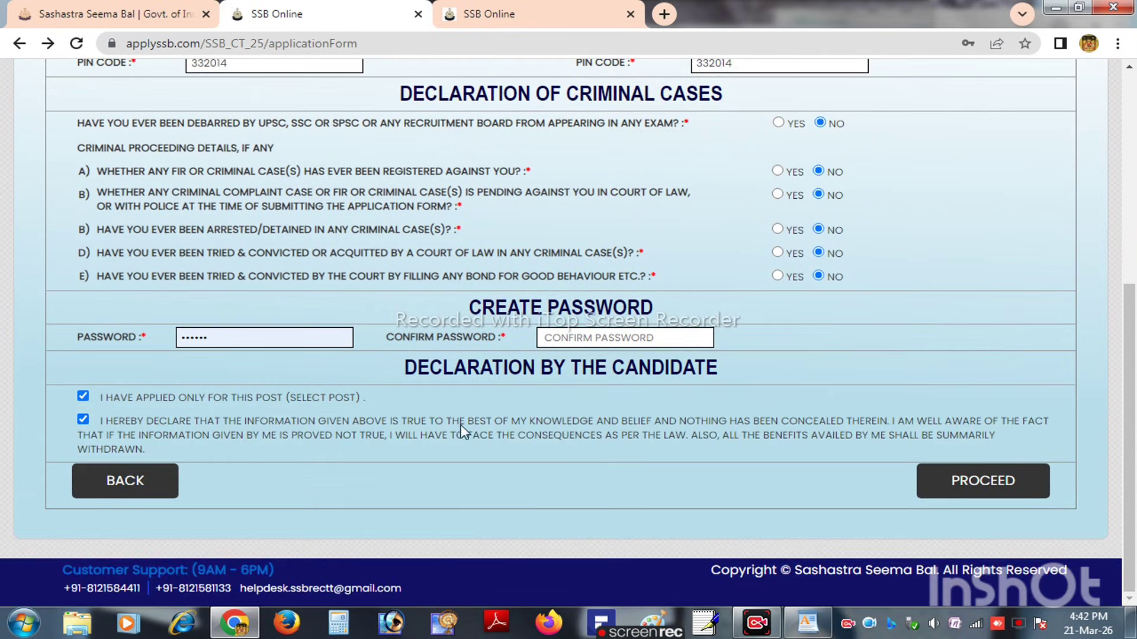
- Replace the password, enter its confirmation, and submit the form for preview
left_click(179, 344)
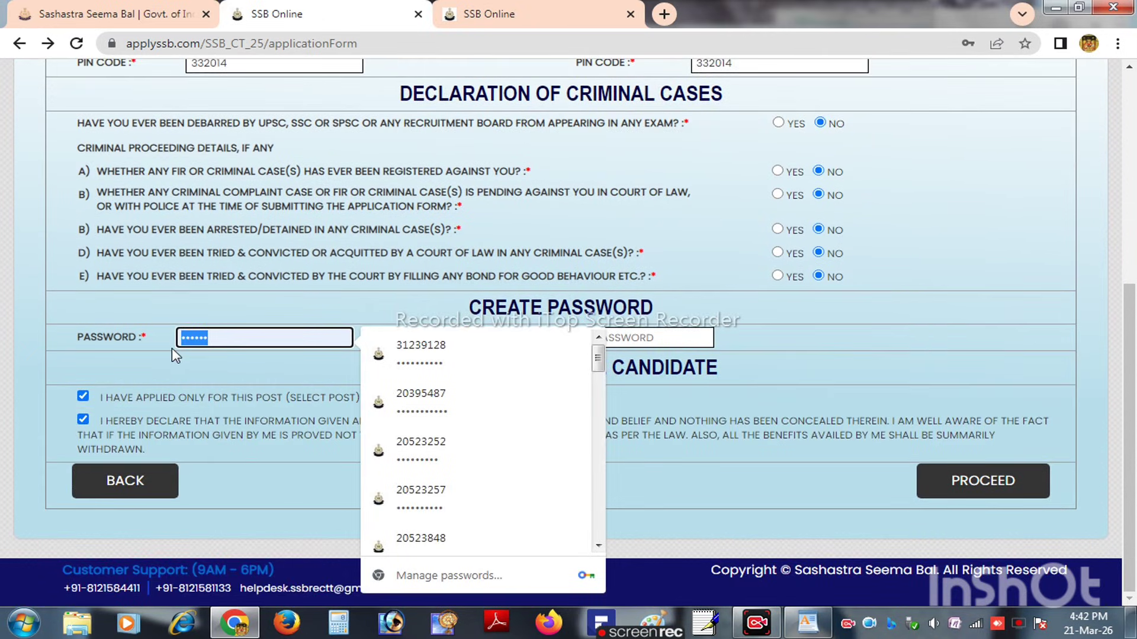
key("BackSpace")
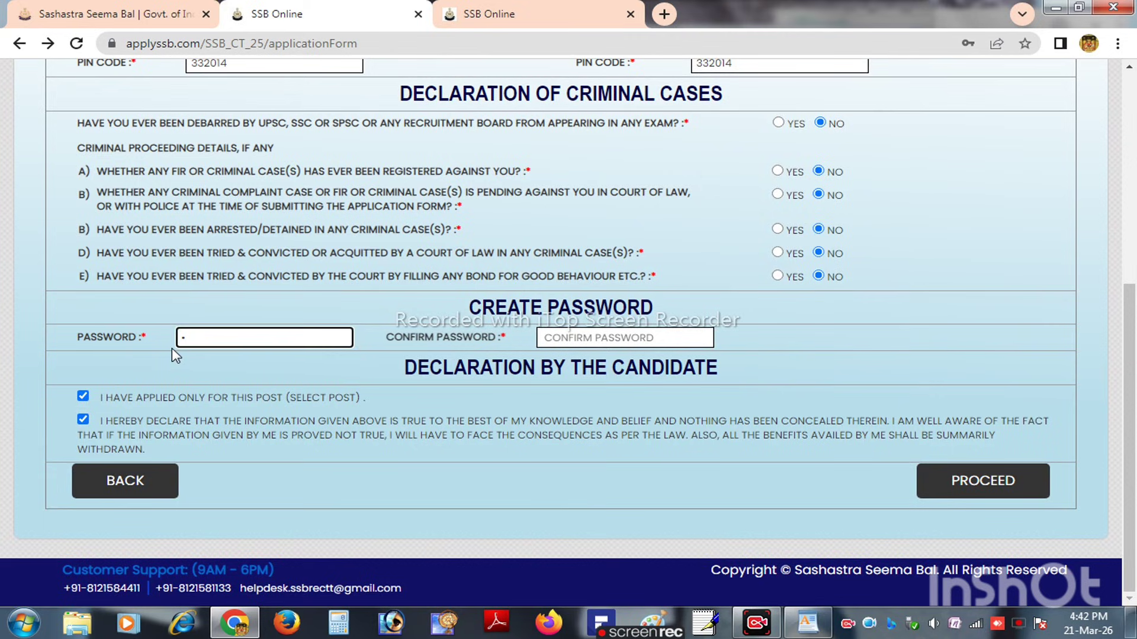
left_click(556, 344)
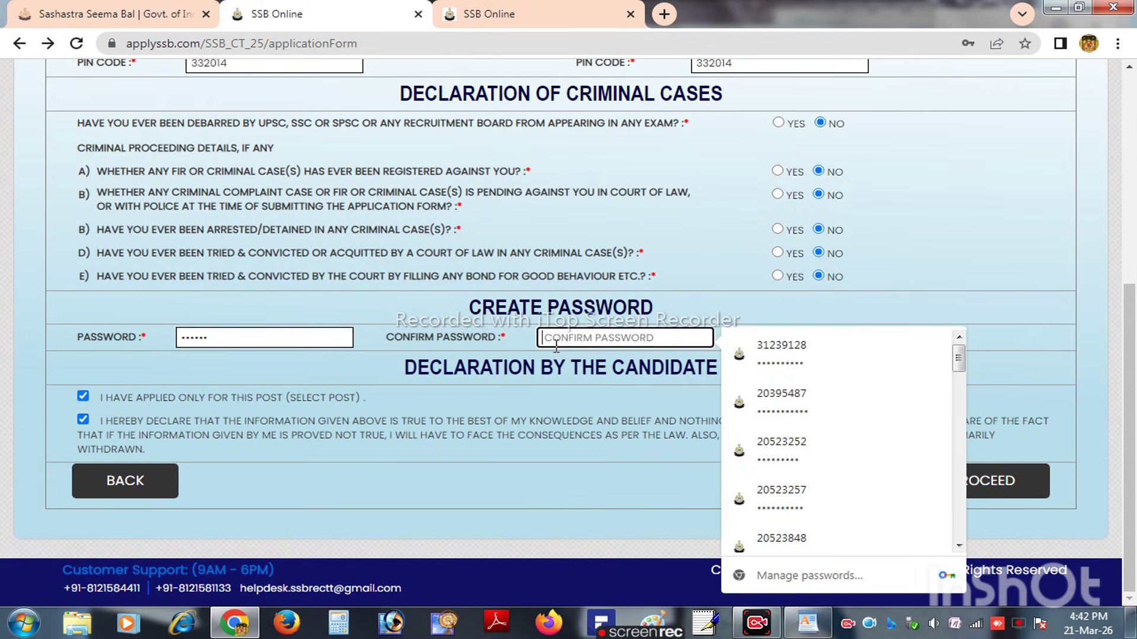
type("ab")
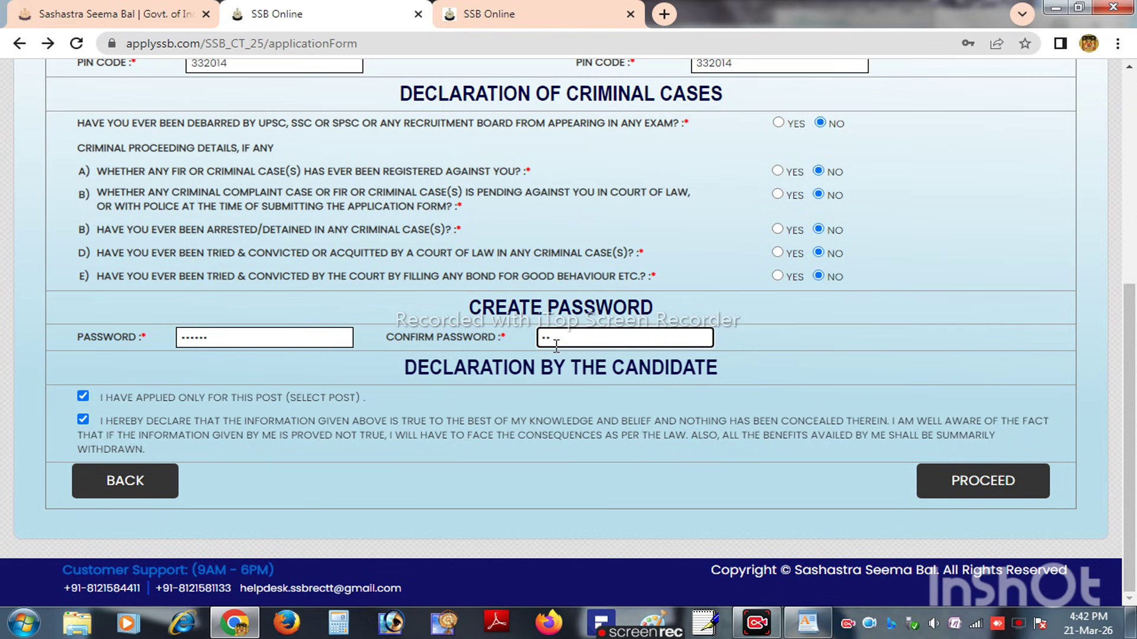
key("BackSpace")
key("BackSpace")
type("a")
left_click(950, 478)
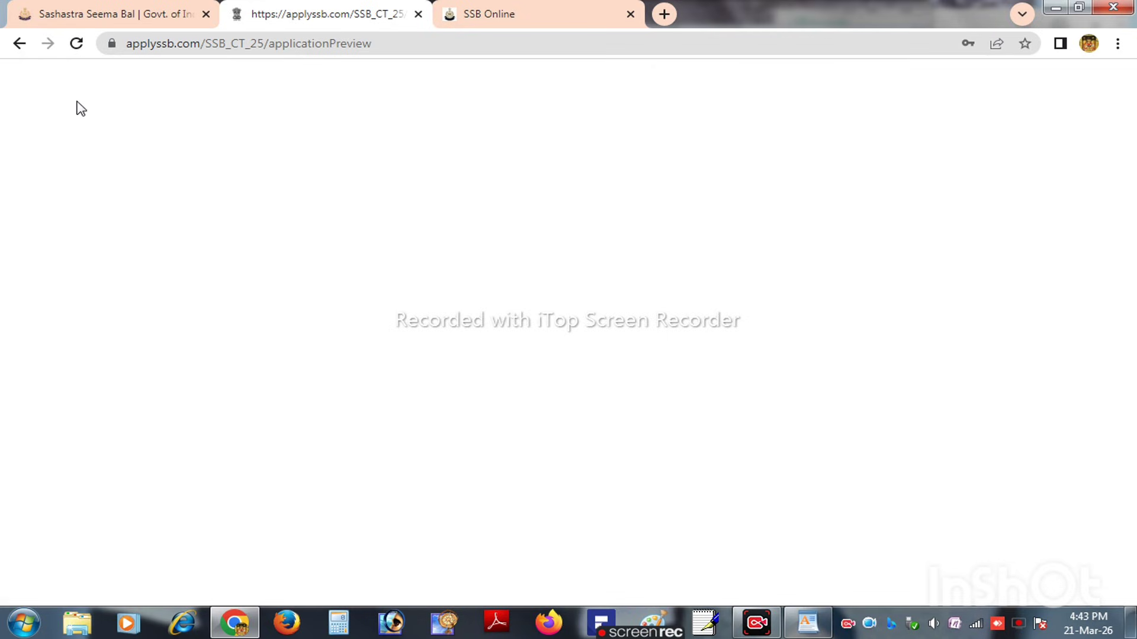
- Reload the blank preview page twice, resending form data, then return to the application form
left_click(78, 45)
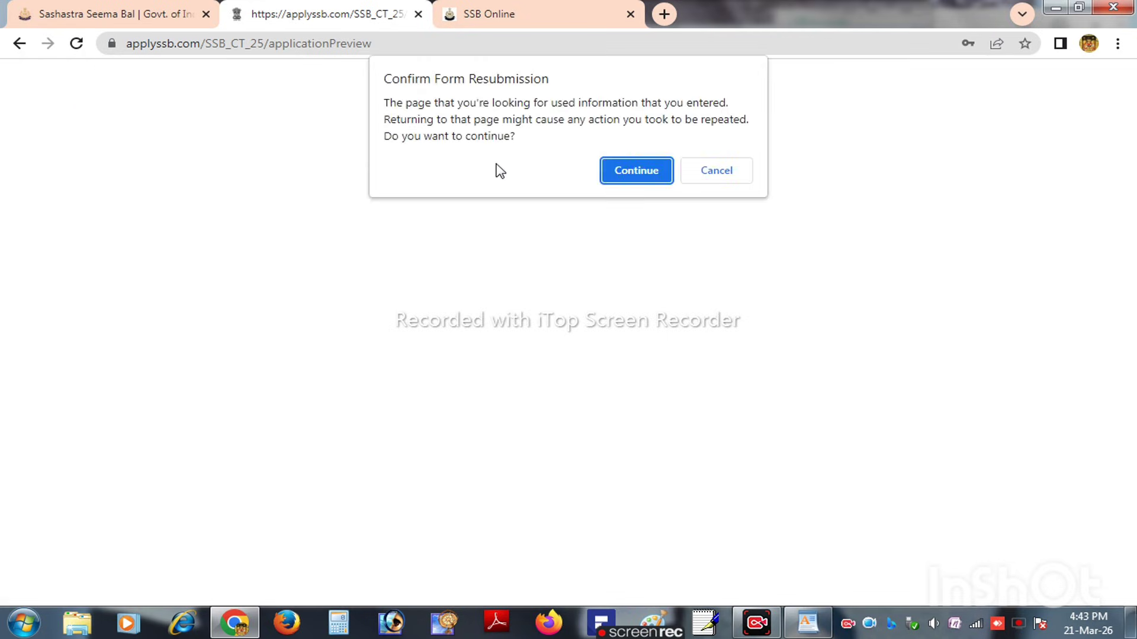
left_click(636, 161)
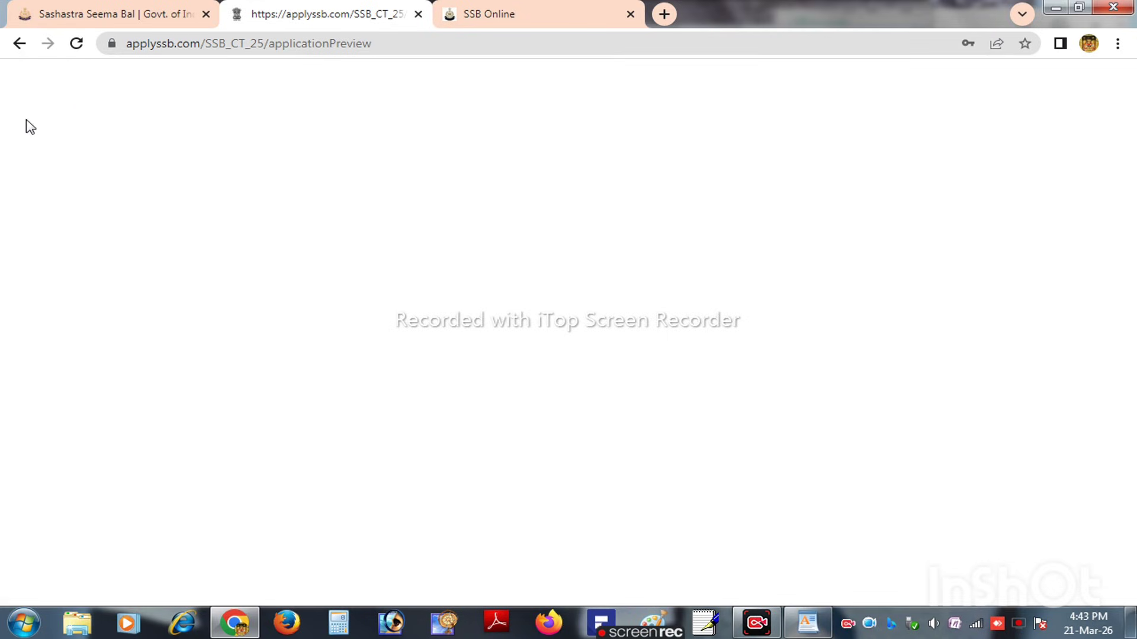
left_click(73, 47)
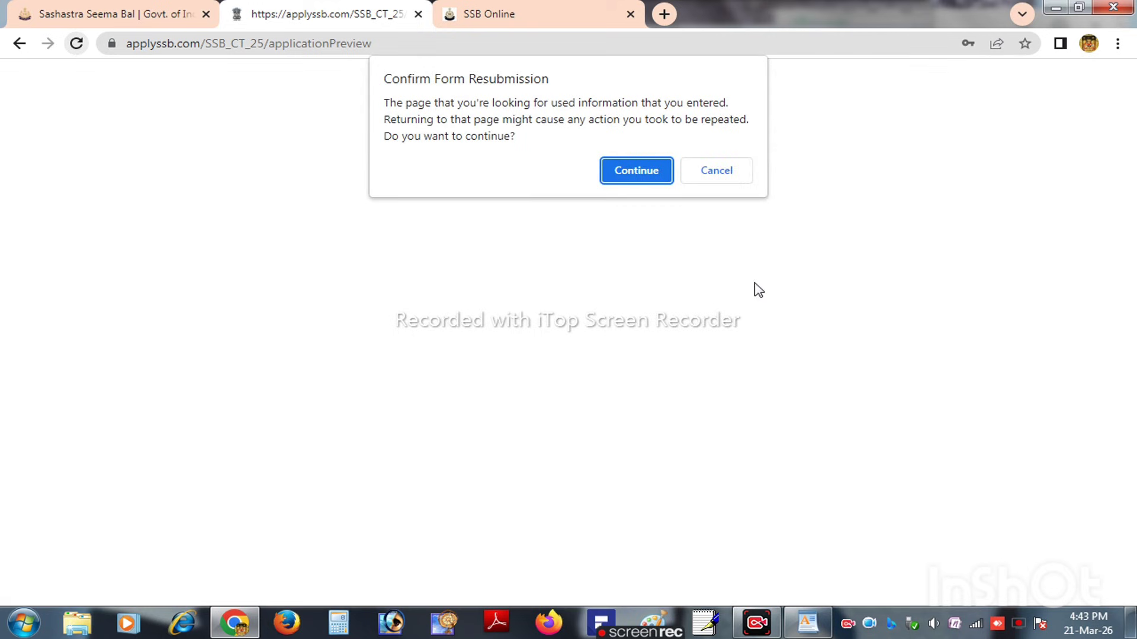
left_click(638, 169)
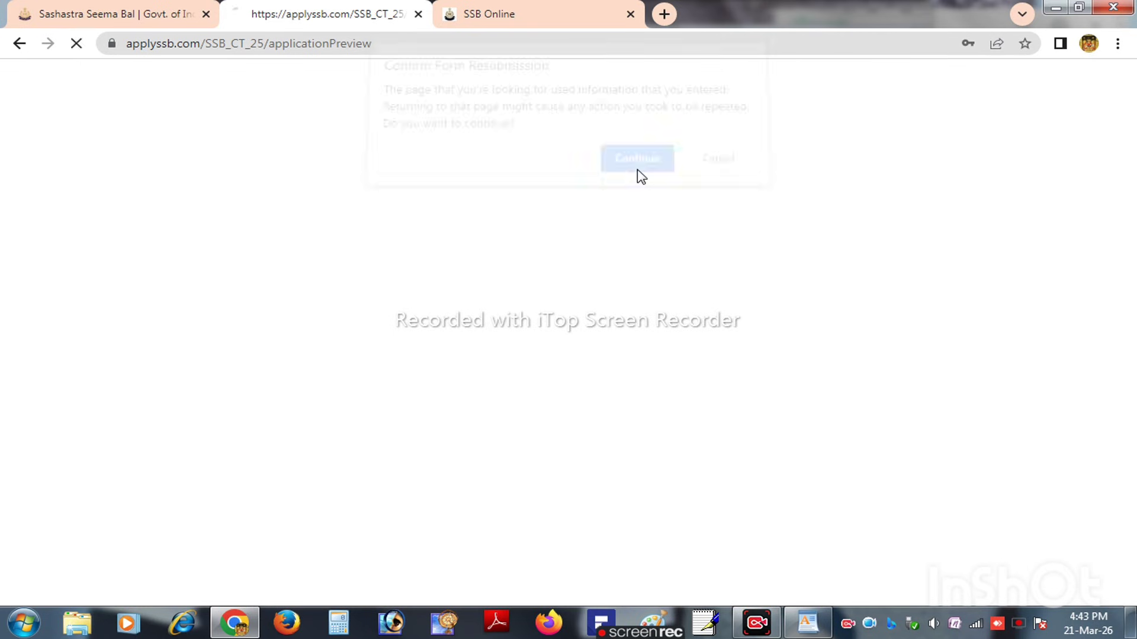
left_click(19, 45)
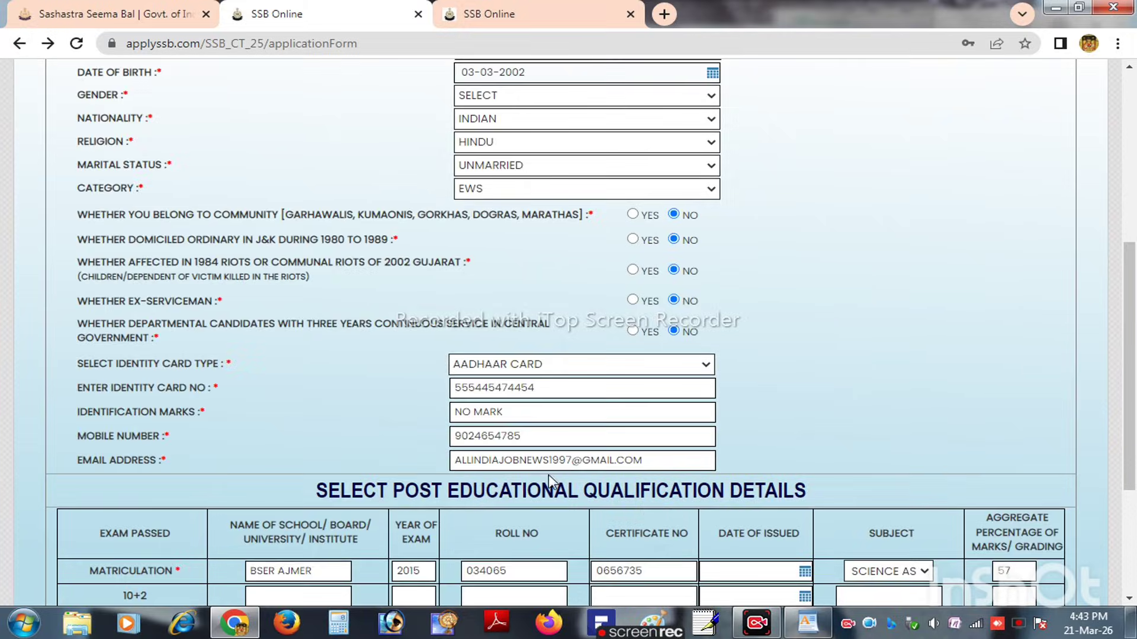
- Set the Matriculation issue date to 10-06-2015 after dismissing the details-not-correct warning
scroll(551, 482, "down", 4)
left_click(1012, 490)
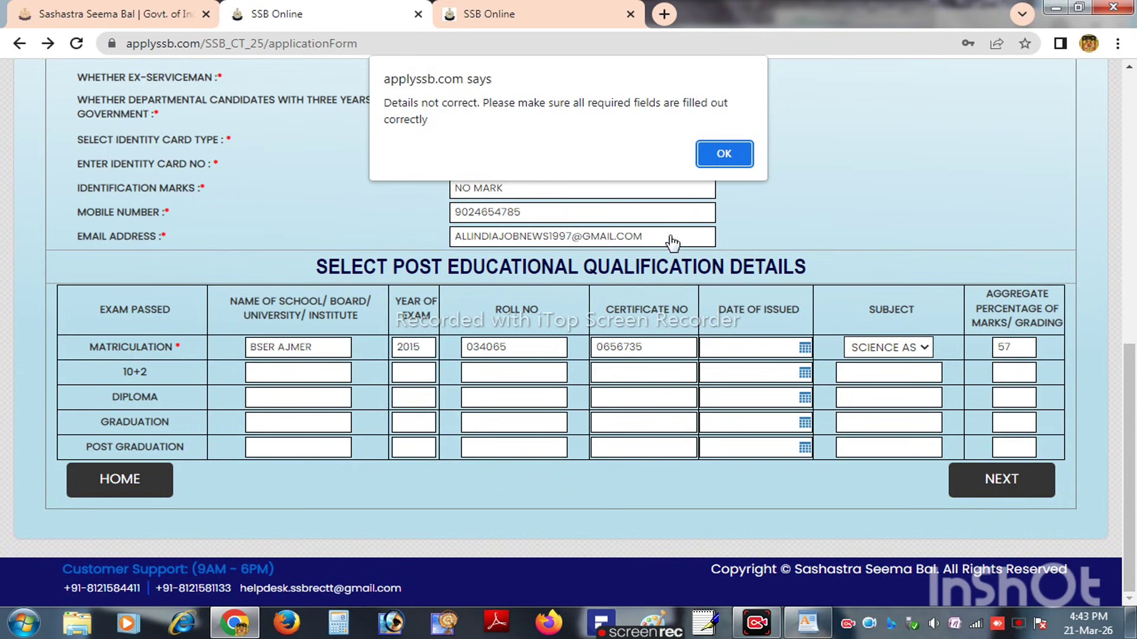
left_click(724, 155)
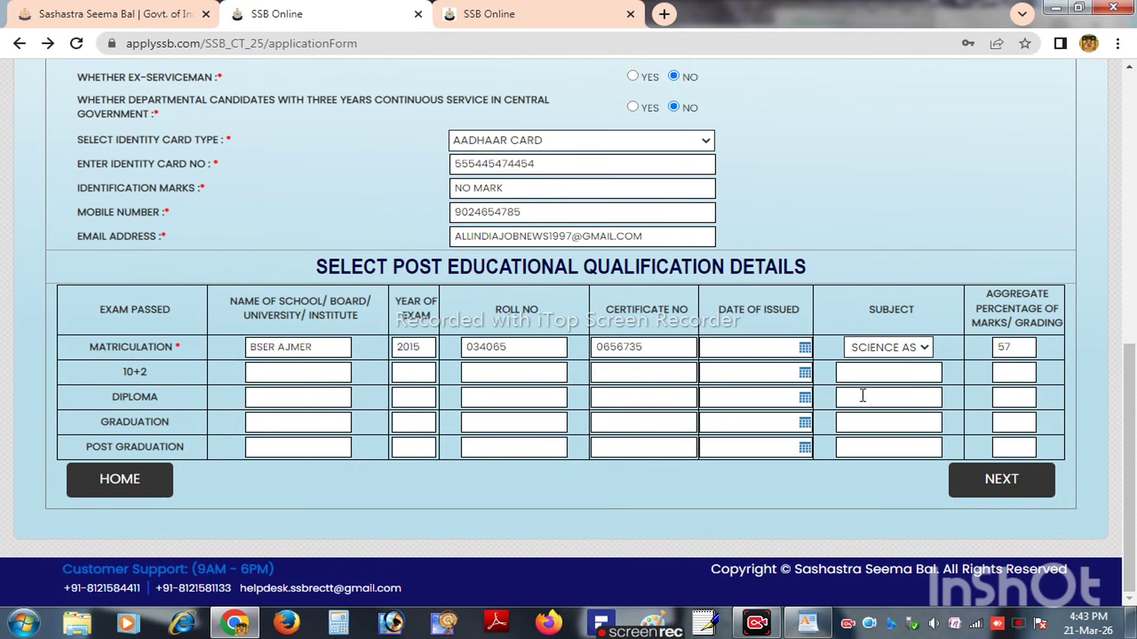
left_click(777, 351)
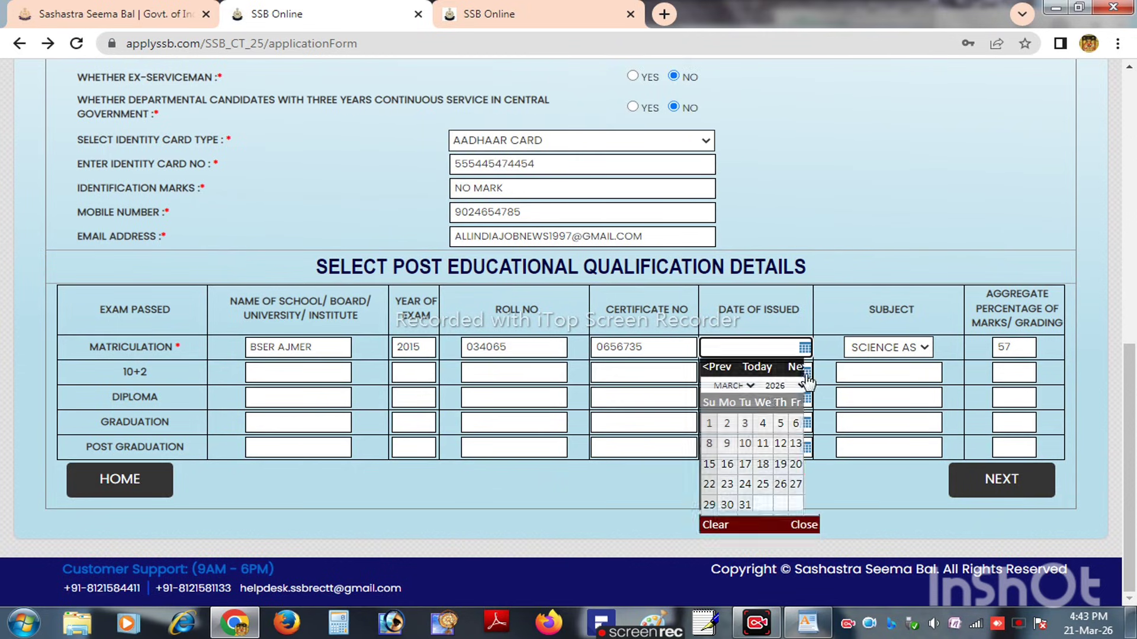
left_click(776, 385)
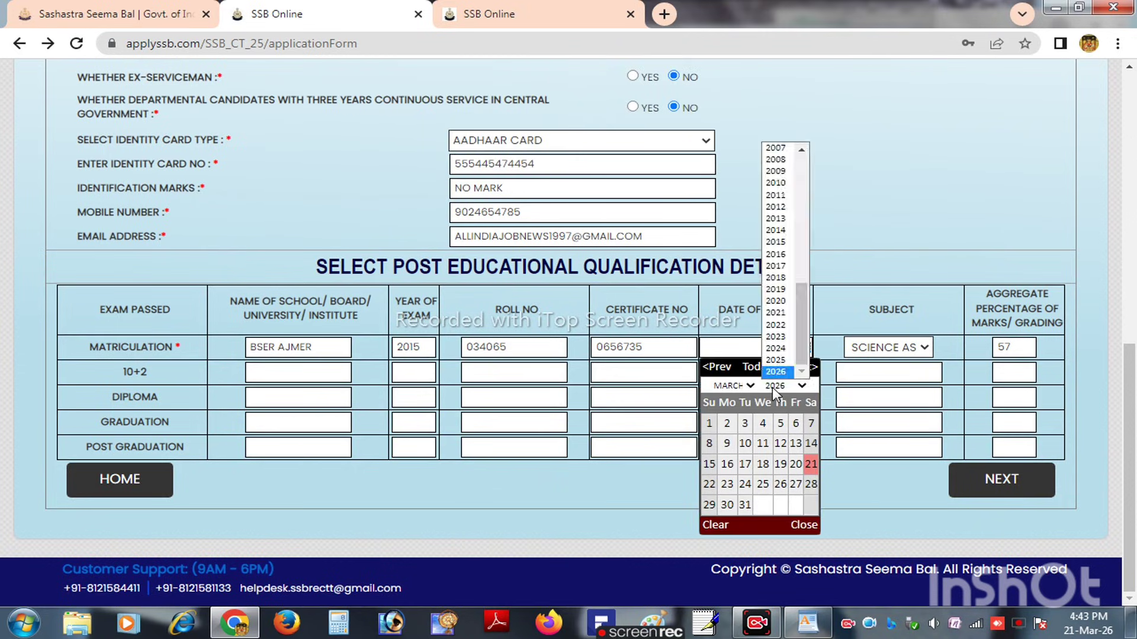
left_click(775, 253)
left_click(740, 385)
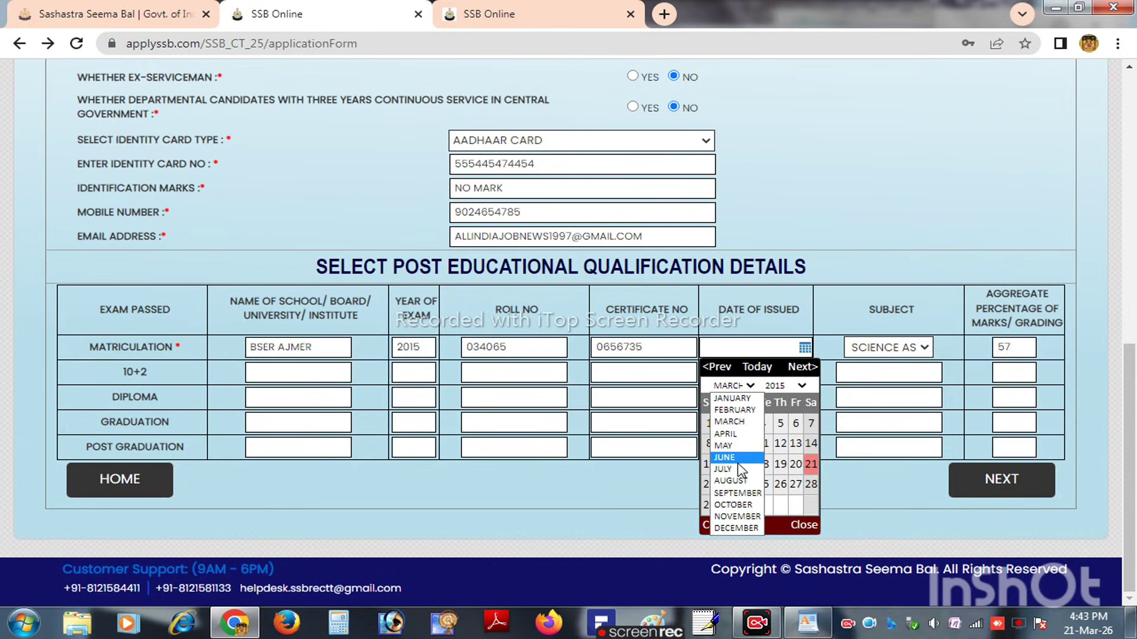
left_click(734, 459)
left_click(763, 442)
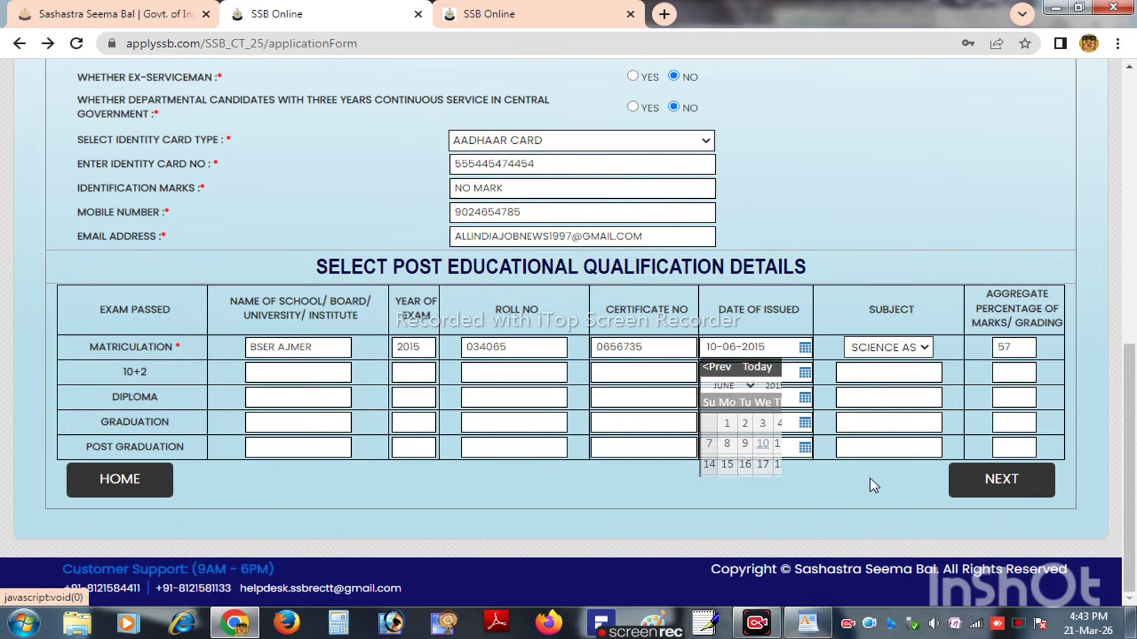
- Try continuing again, dismiss the warning, and return to the top of the form
left_click(967, 479)
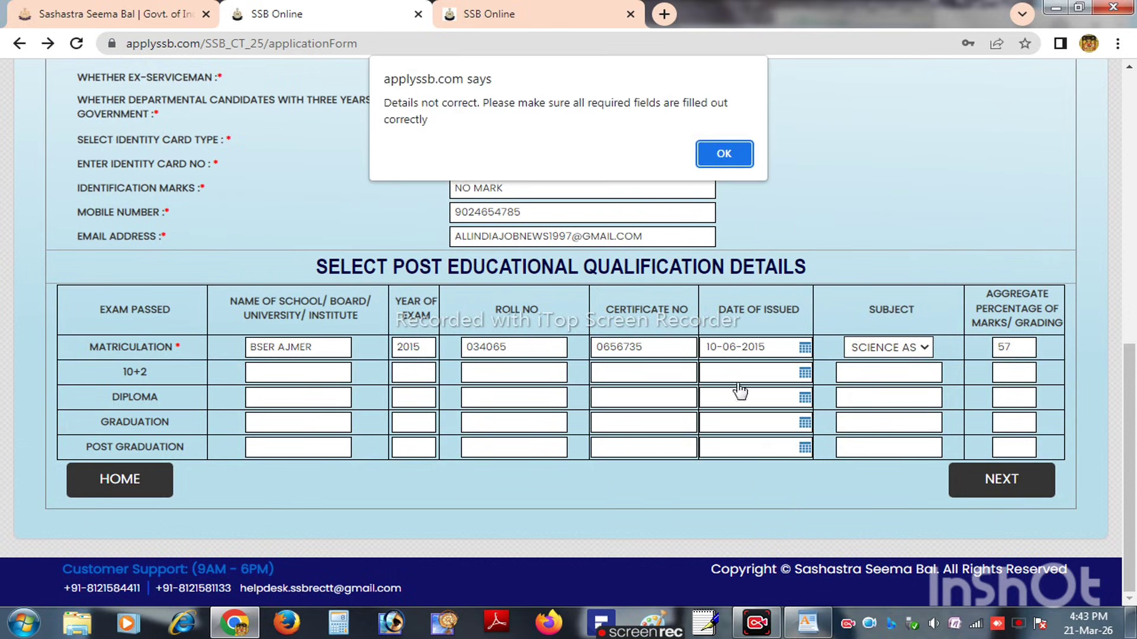
left_click(719, 152)
scroll(616, 309, "up", 1)
scroll(616, 309, "up", 5)
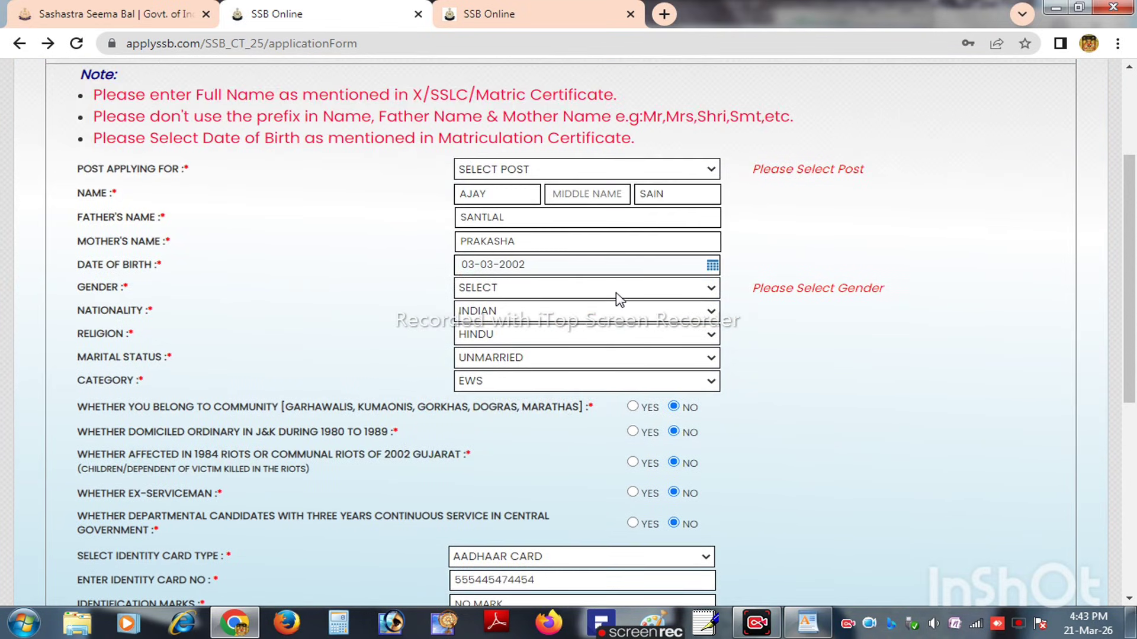
- Choose MALE gender and CONSTABLE (WASHERMAN) as the post, then dismiss the details warning
left_click(616, 288)
left_click(603, 326)
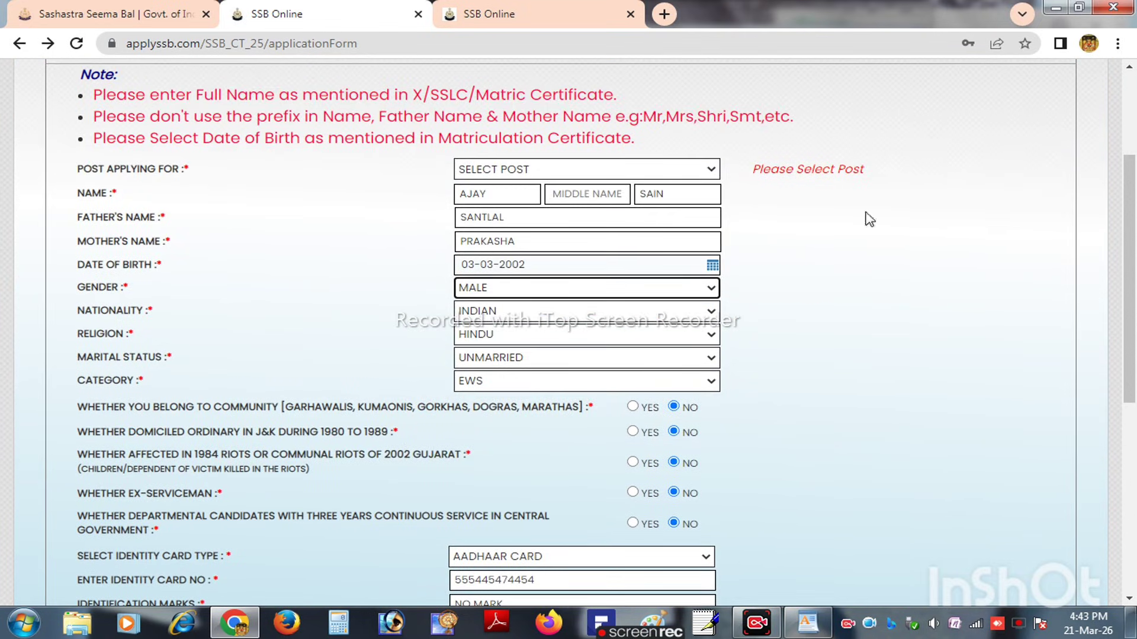
left_click(687, 175)
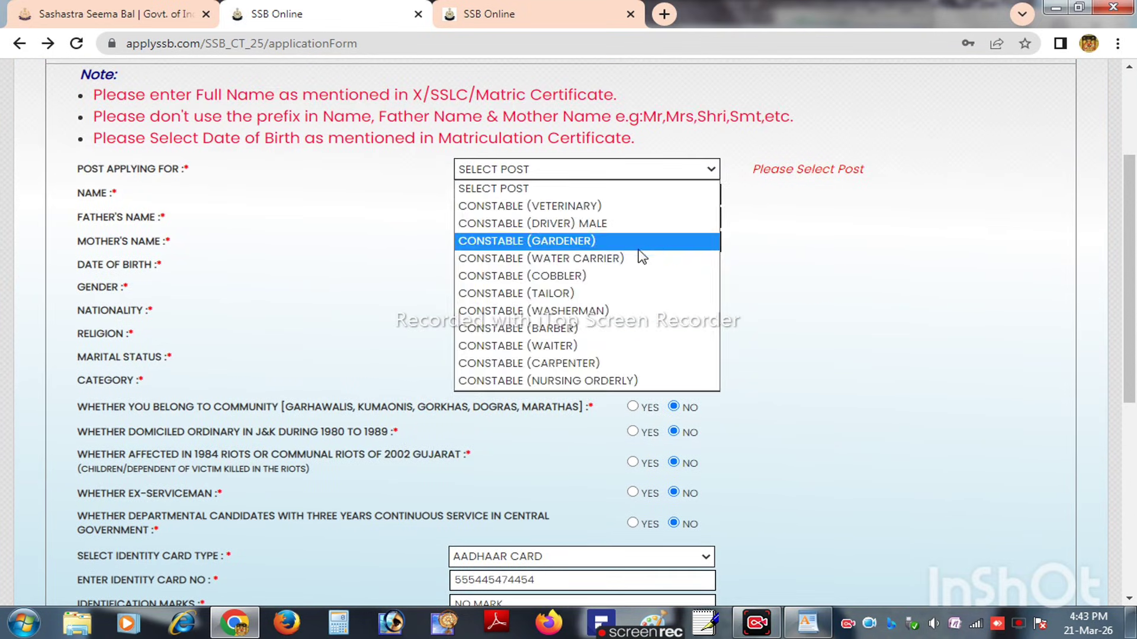
left_click(641, 308)
scroll(972, 362, "down", 10)
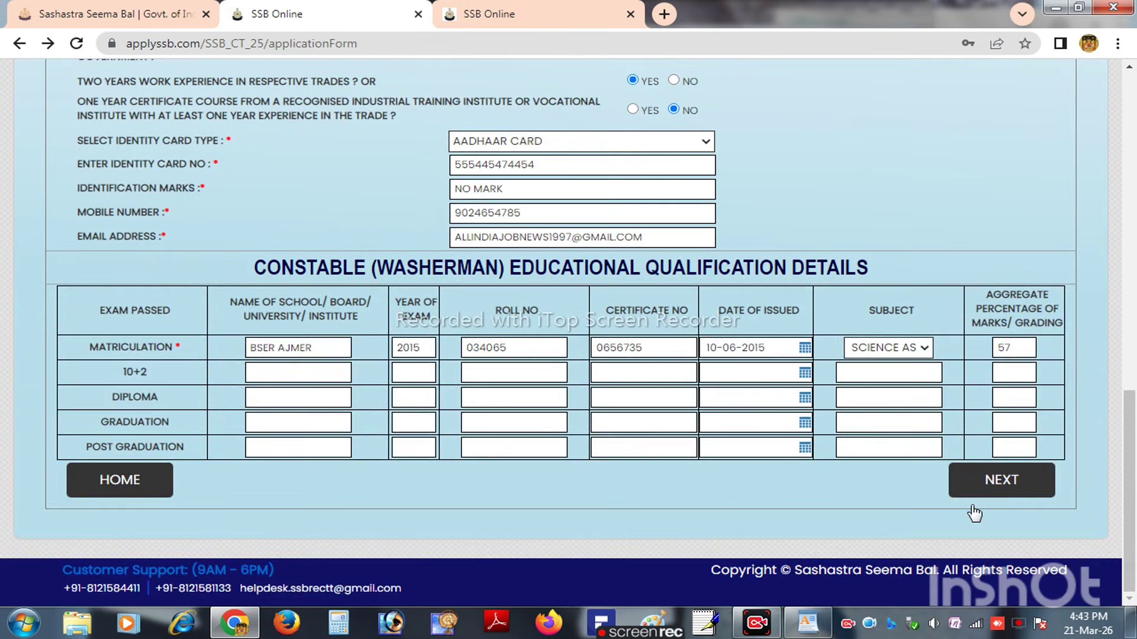
left_click(988, 484)
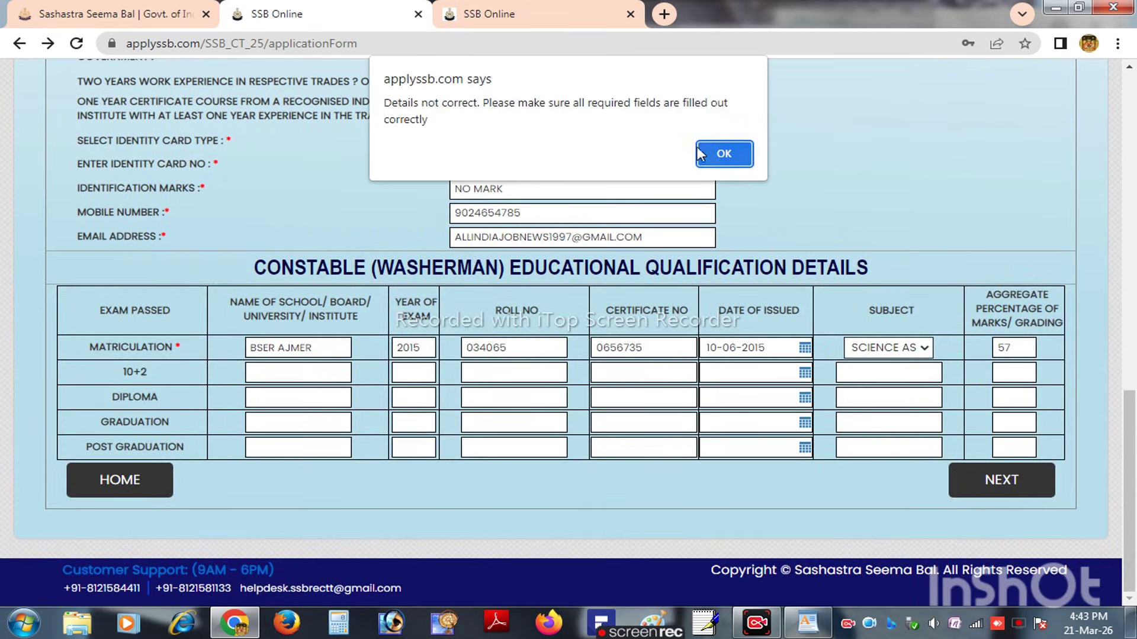
left_click(728, 149)
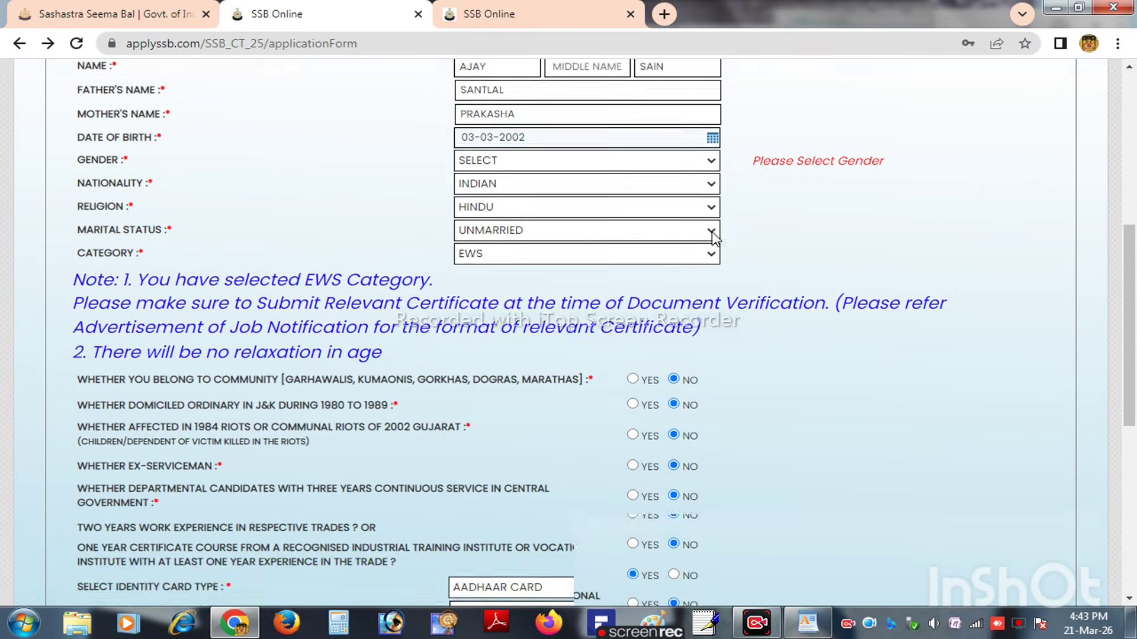
- Reselect MALE gender and continue, dismissing the over-age ineligibility warning
left_click(683, 221)
left_click(640, 246)
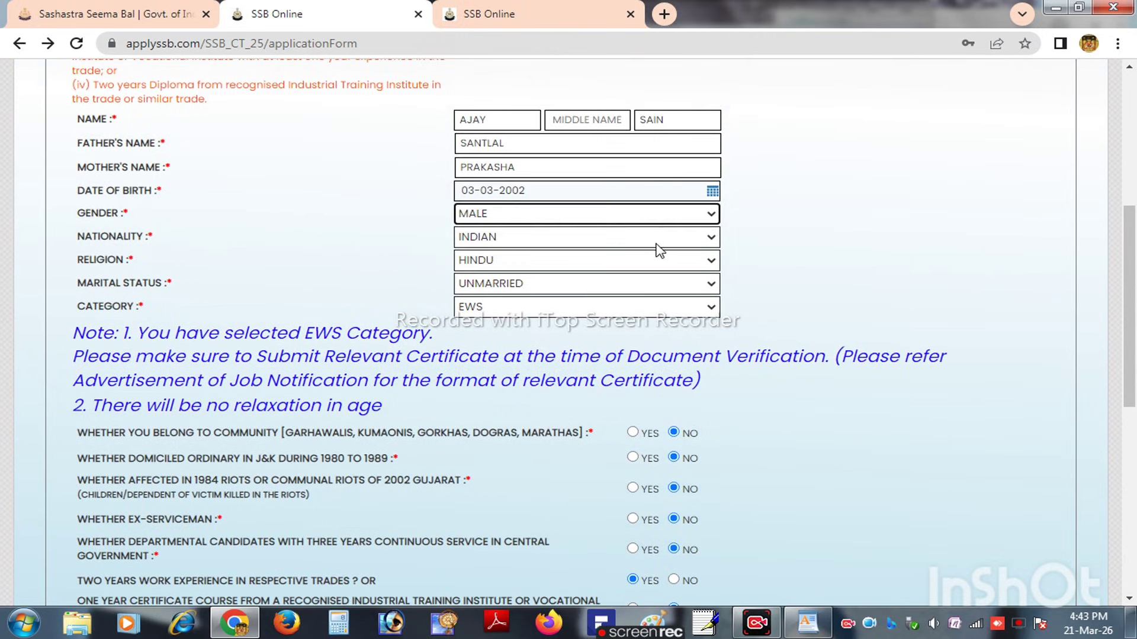
scroll(813, 356, "down", 7)
scroll(812, 355, "down", 2)
left_click(974, 480)
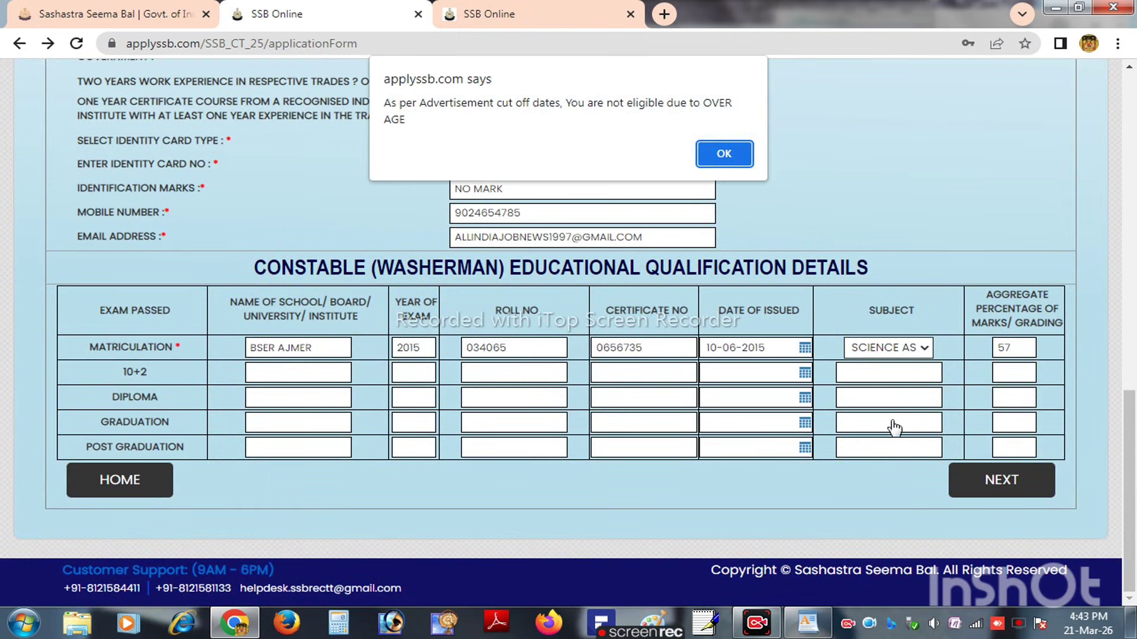
left_click(729, 155)
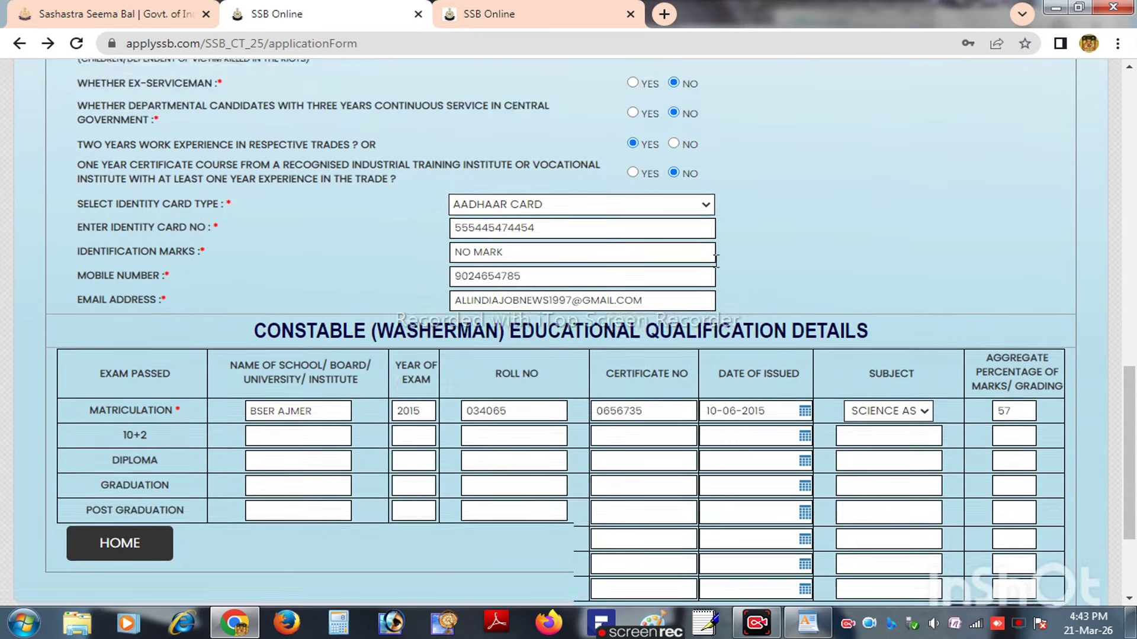
scroll(716, 261, "up", 3)
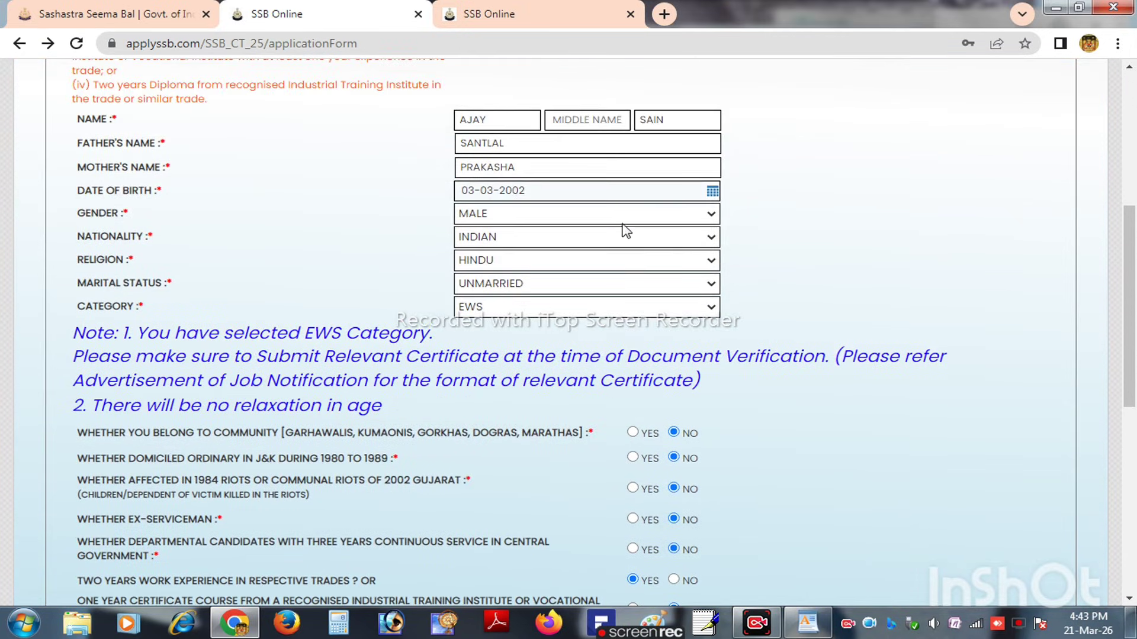
scroll(574, 219, "down", 5)
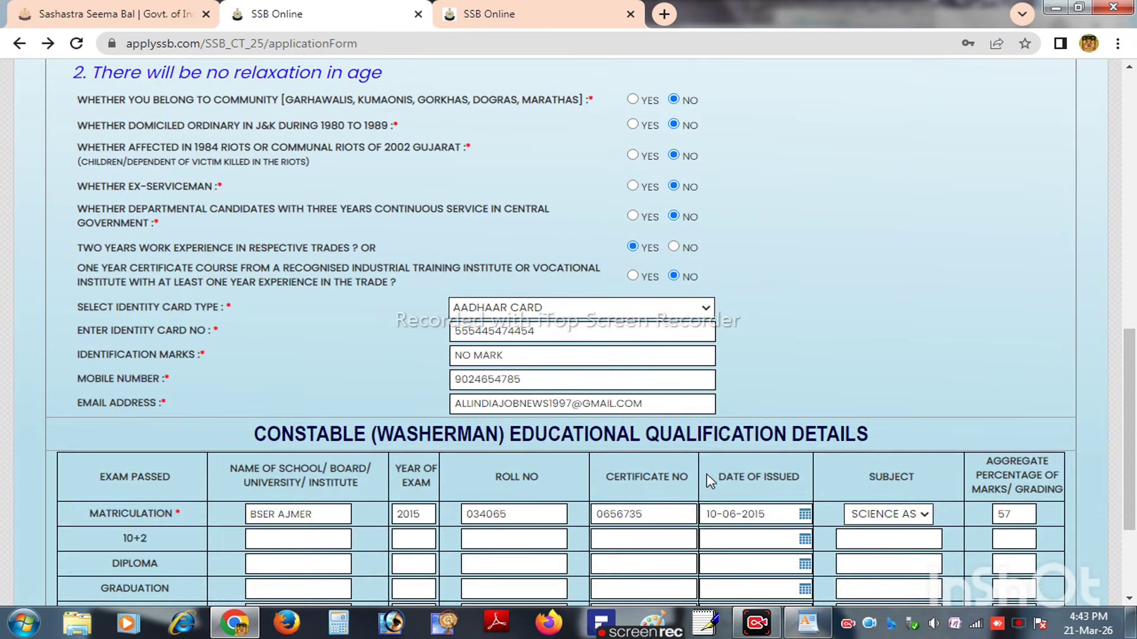
scroll(503, 375, "down", 3)
scroll(563, 332, "up", 8)
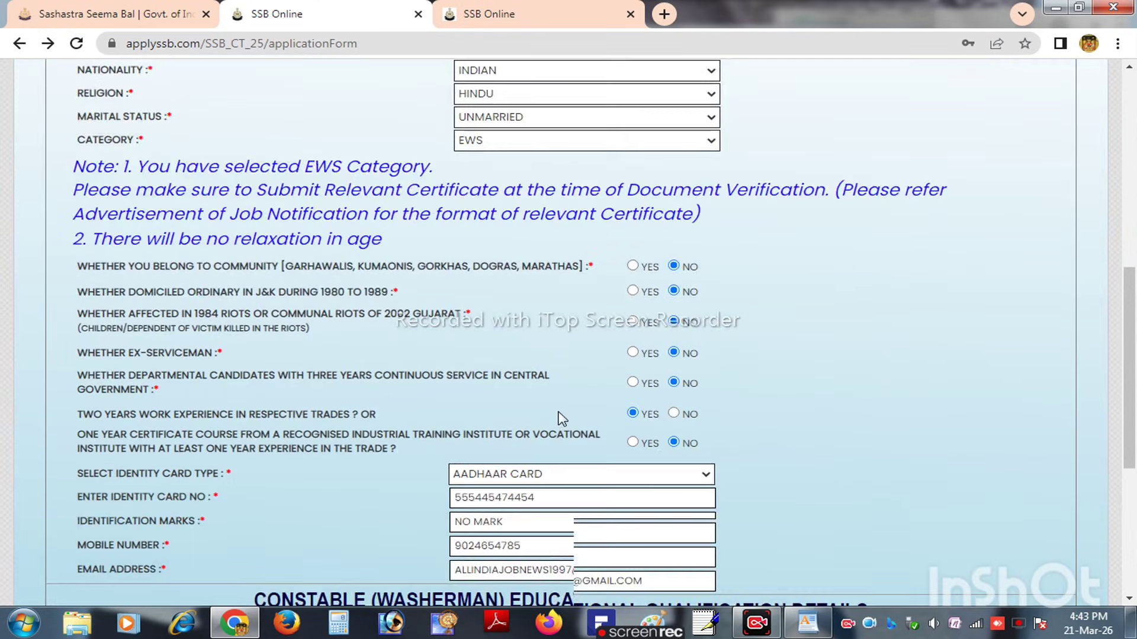
- Change the category to SC and continue to the declaration and password page
left_click(549, 307)
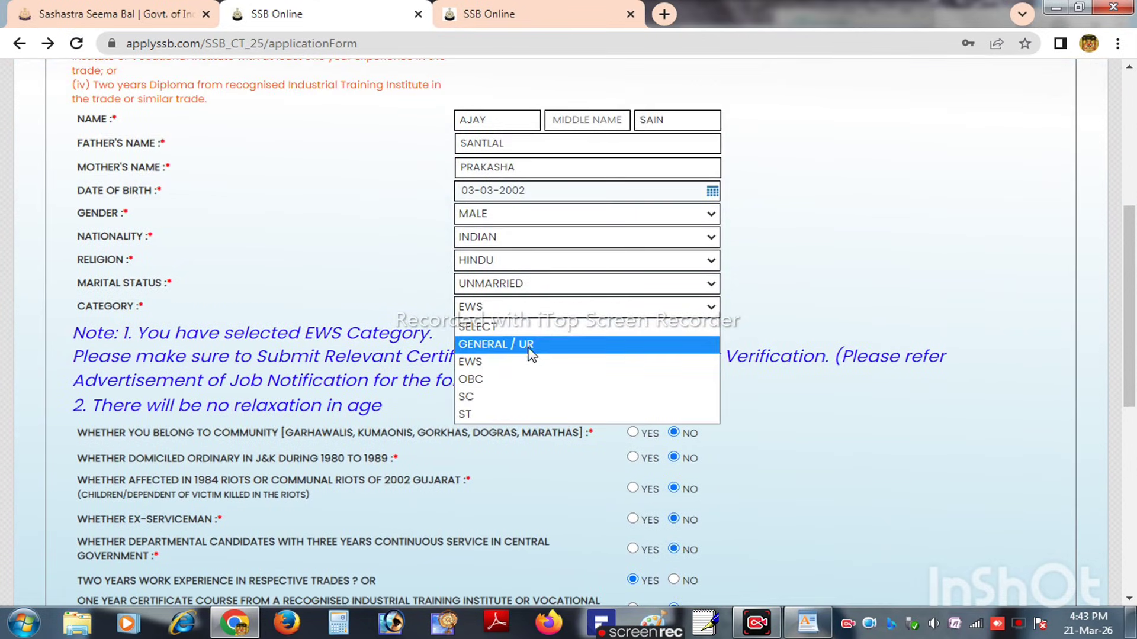
key("Escape")
key("s")
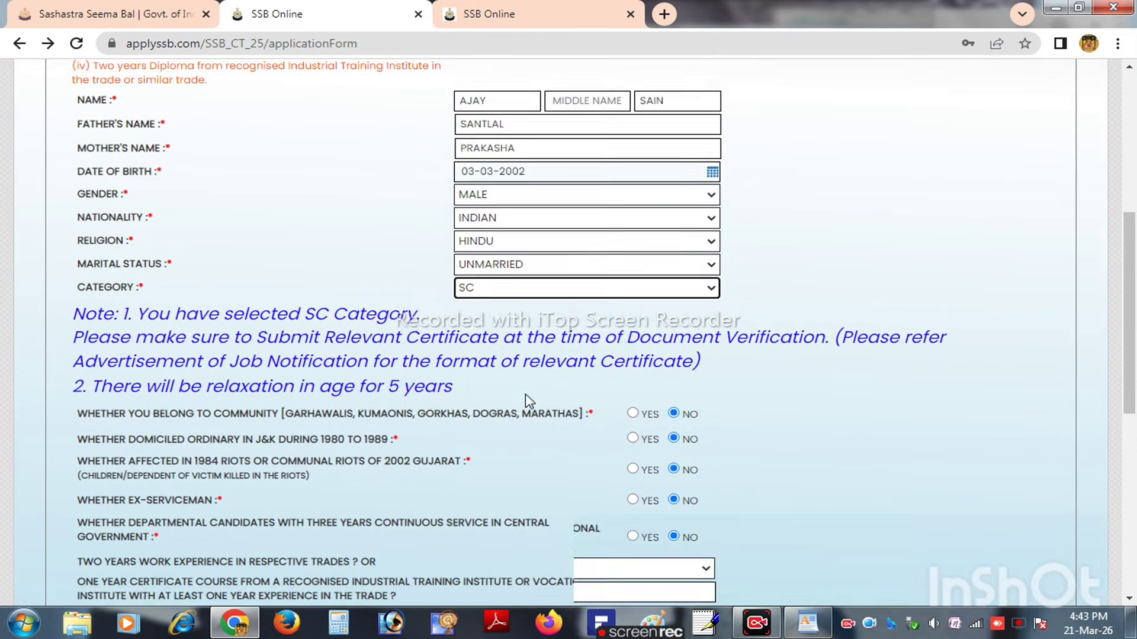
scroll(525, 394, "down", 8)
left_click(994, 482)
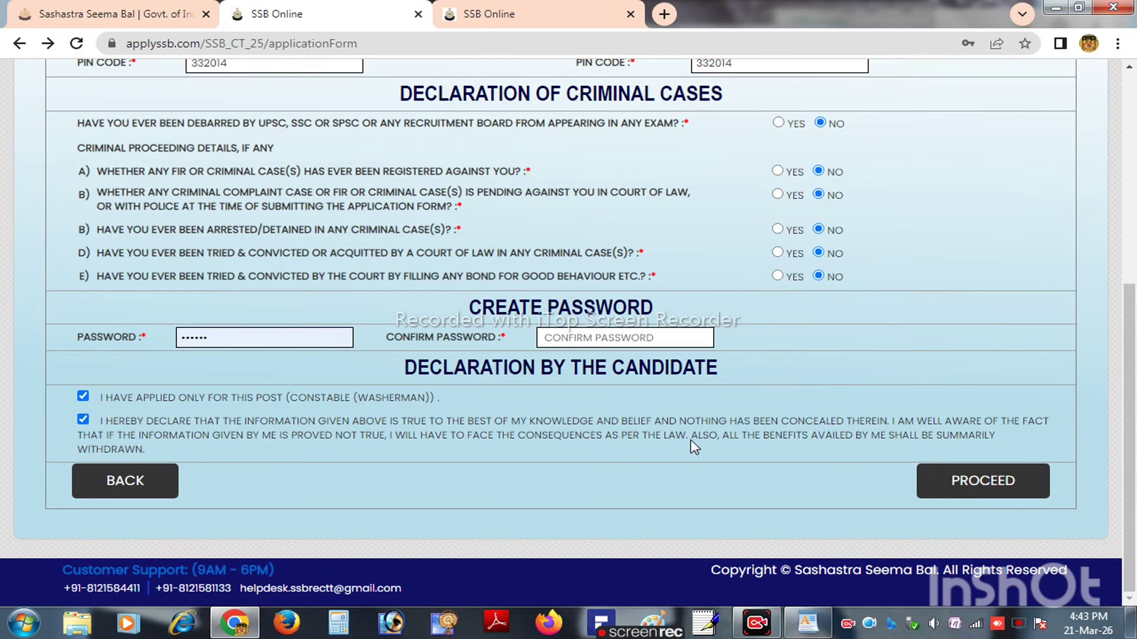
- Erase the existing value from the Create Password field, dismissing browser suggestions
scroll(358, 372, "up", 5)
scroll(358, 371, "down", 5)
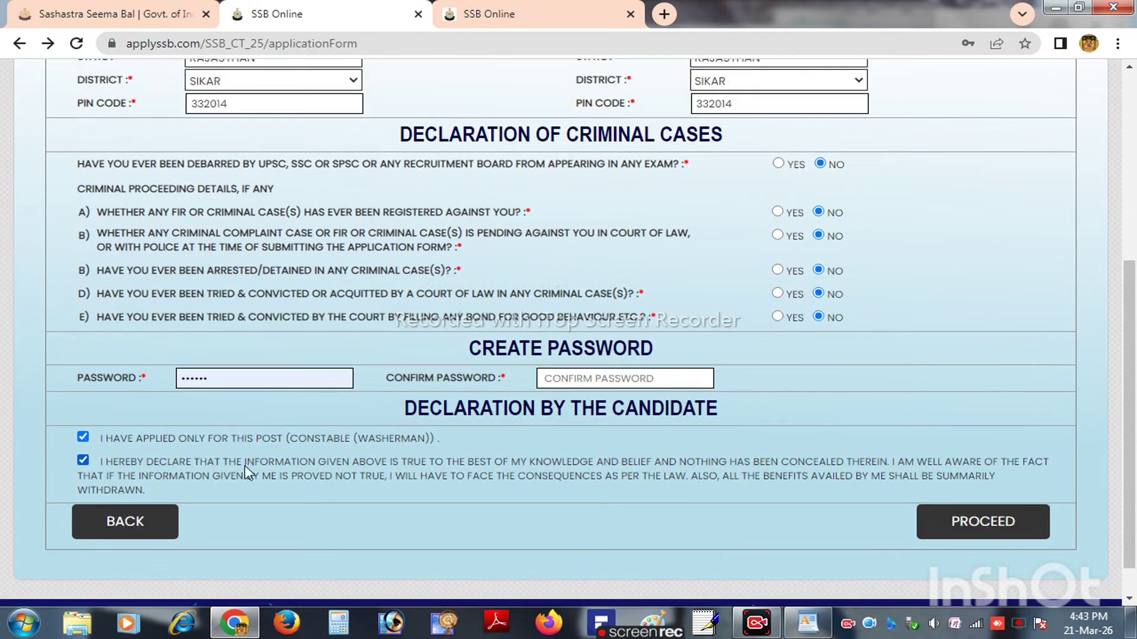
double_click(219, 381)
key("BackSpace")
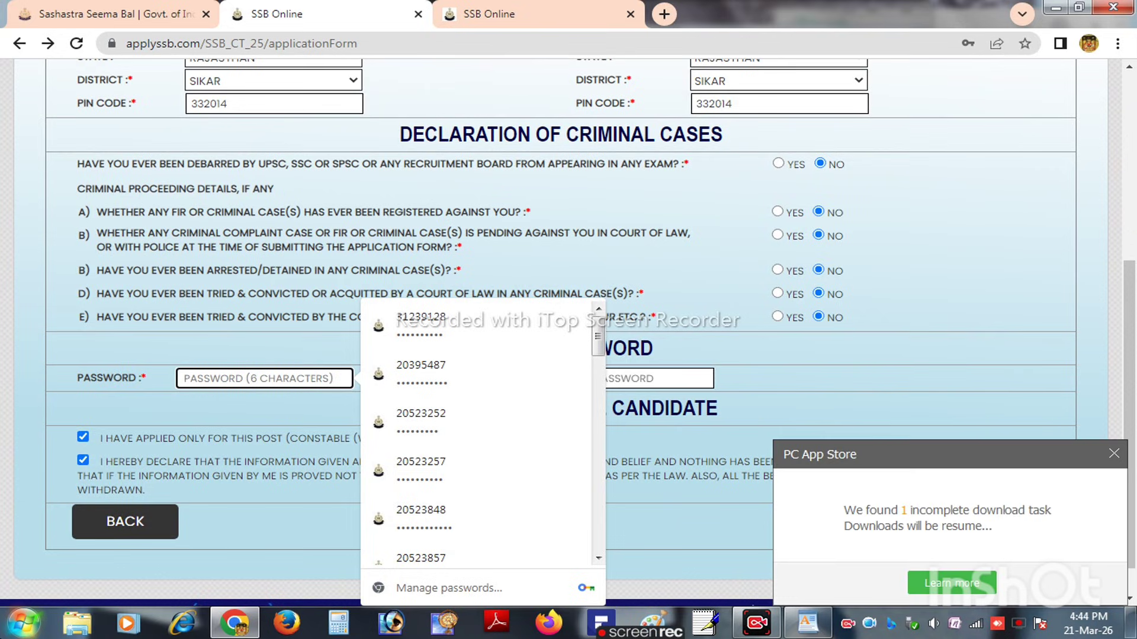
key("Escape")
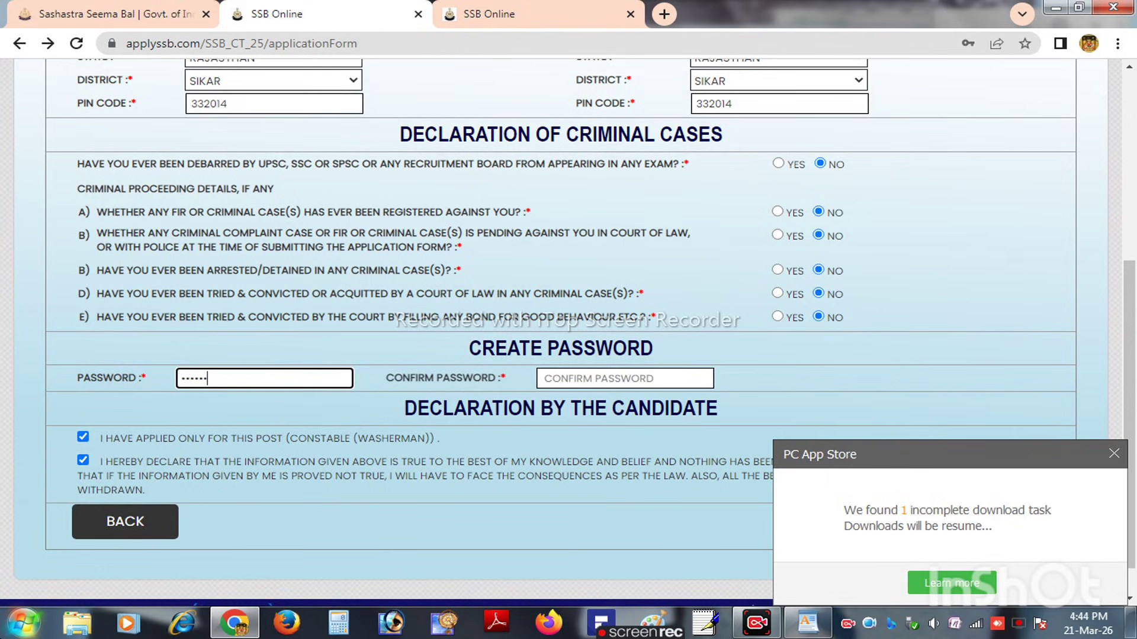
key("BackSpace")
key("BackSpace")
key("BackSpace")
key("BackSpace")
key("BackSpace")
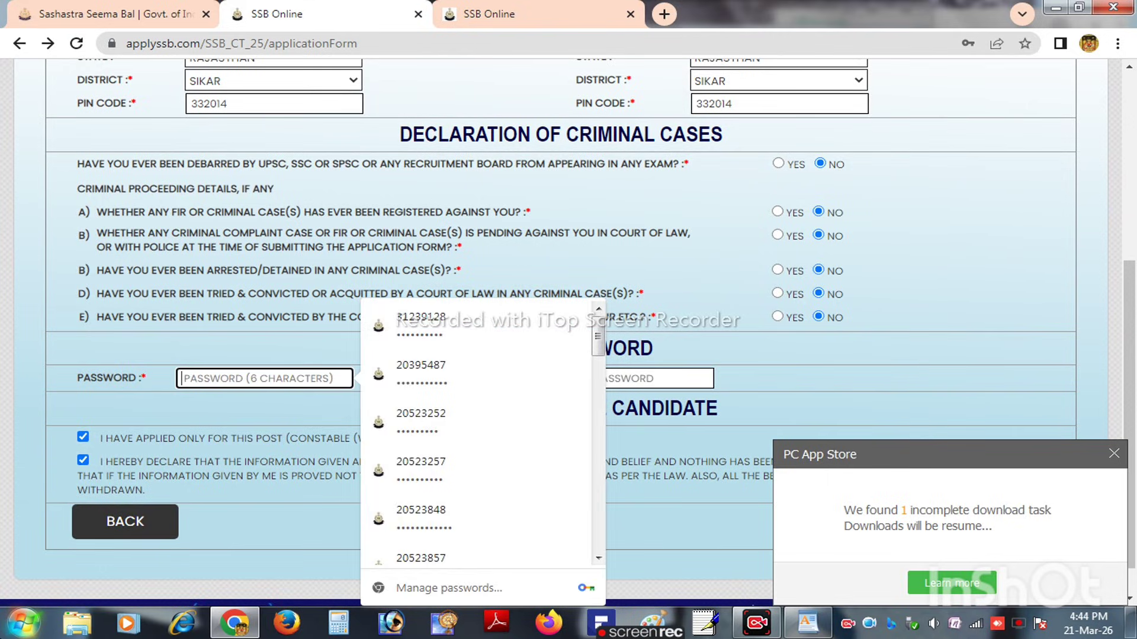
scroll(482, 438, "down", 1)
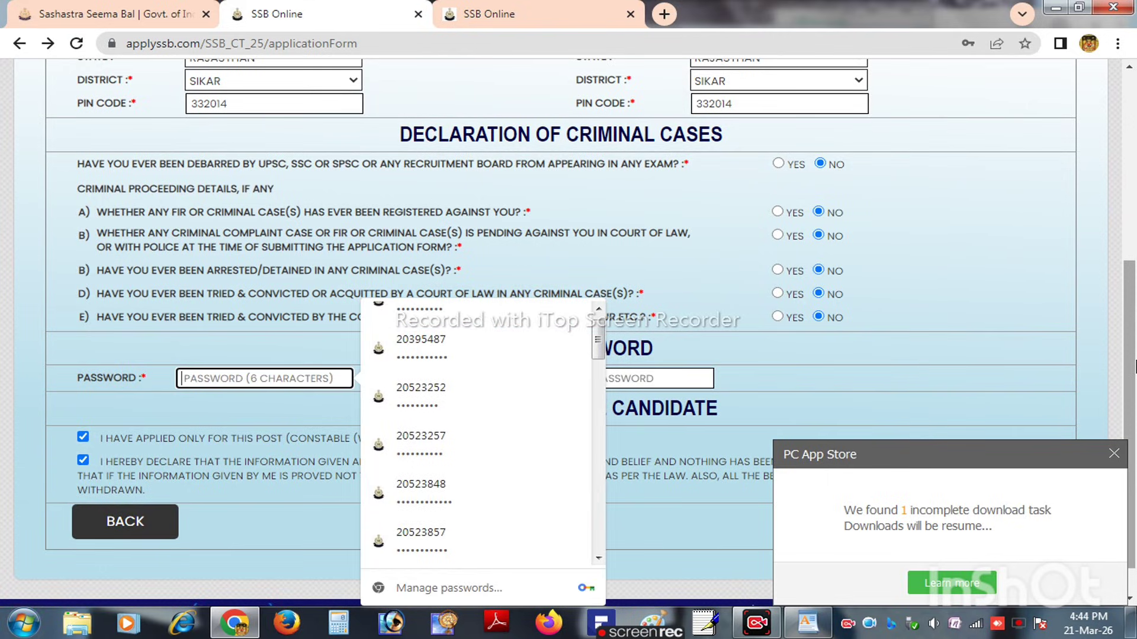
- Check the password in the WordPad notes, enter and confirm it, then proceed to preview
left_click(807, 623)
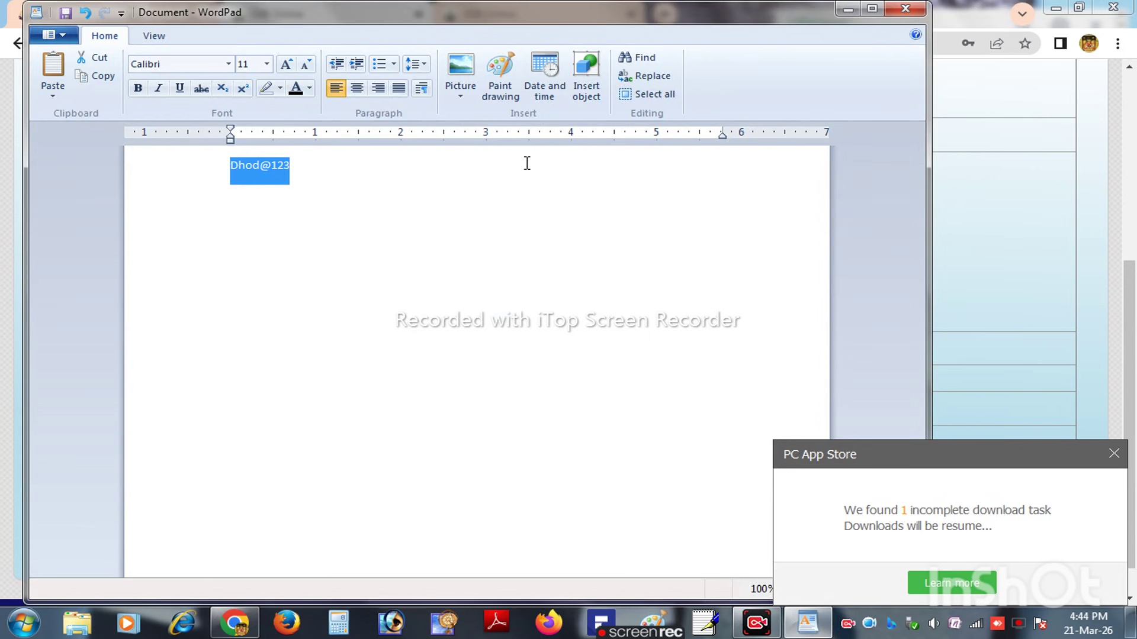
left_click(848, 10)
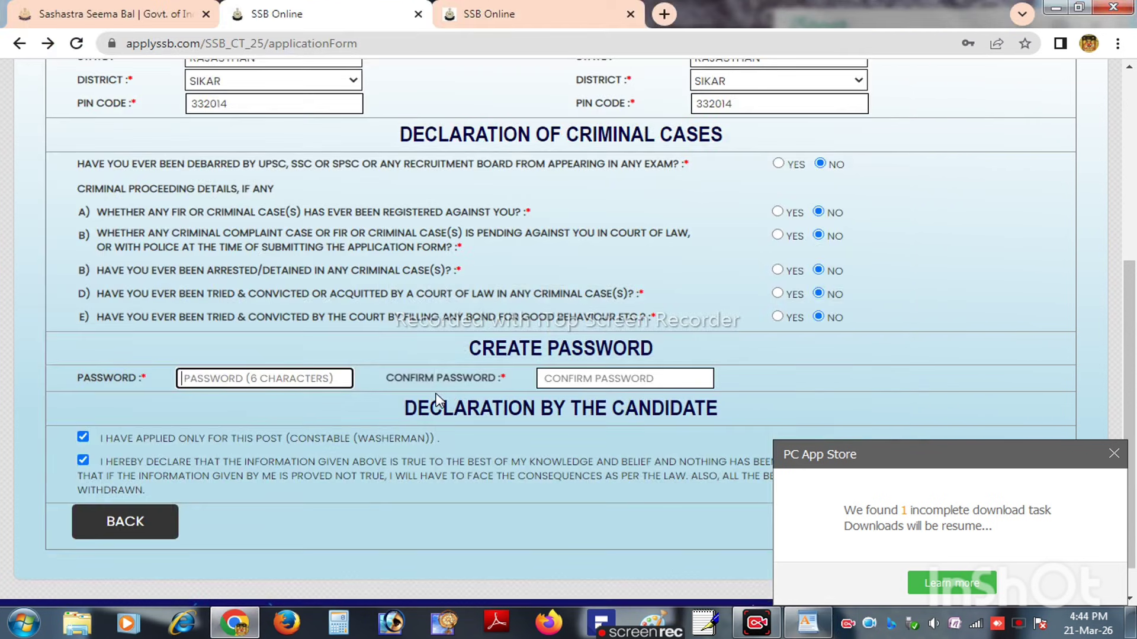
type("D")
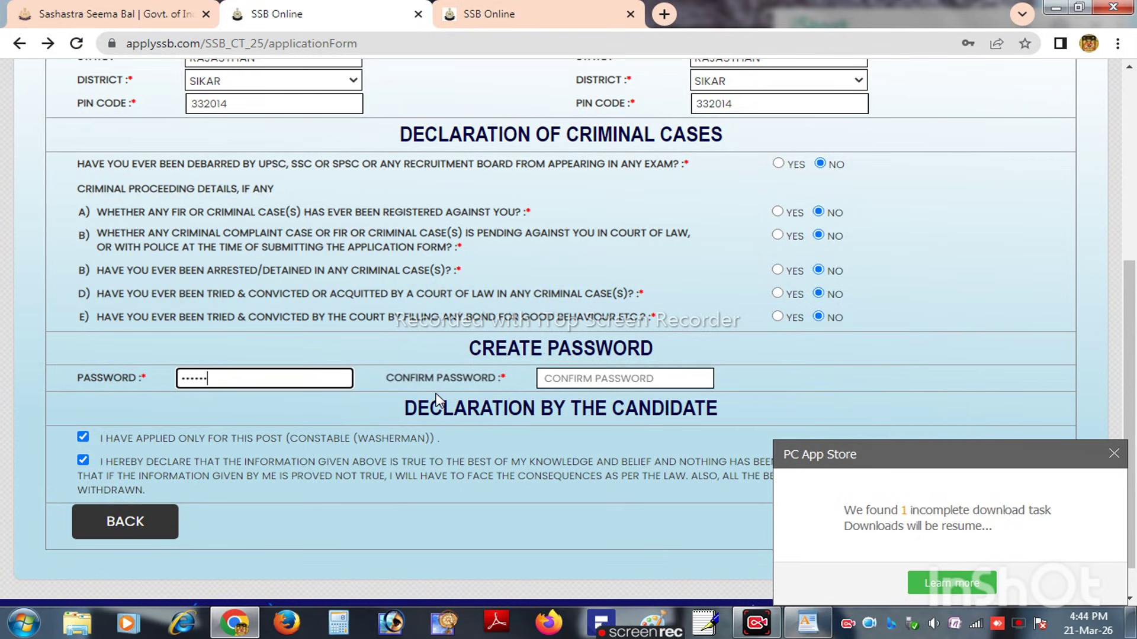
left_click(637, 378)
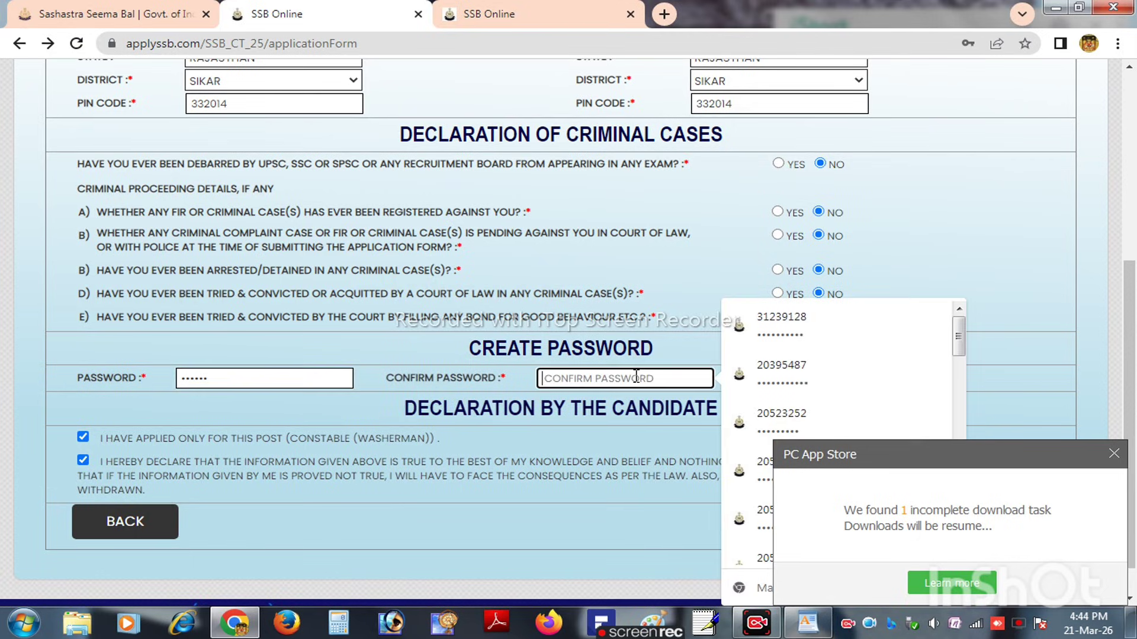
type("D")
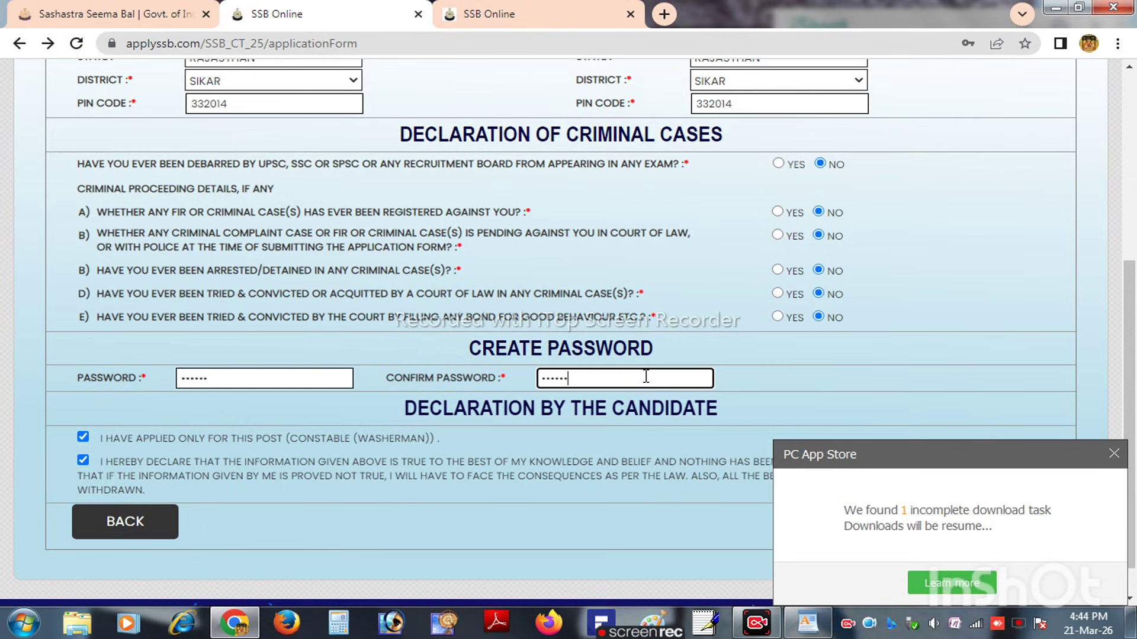
left_click(1114, 454)
left_click(1027, 519)
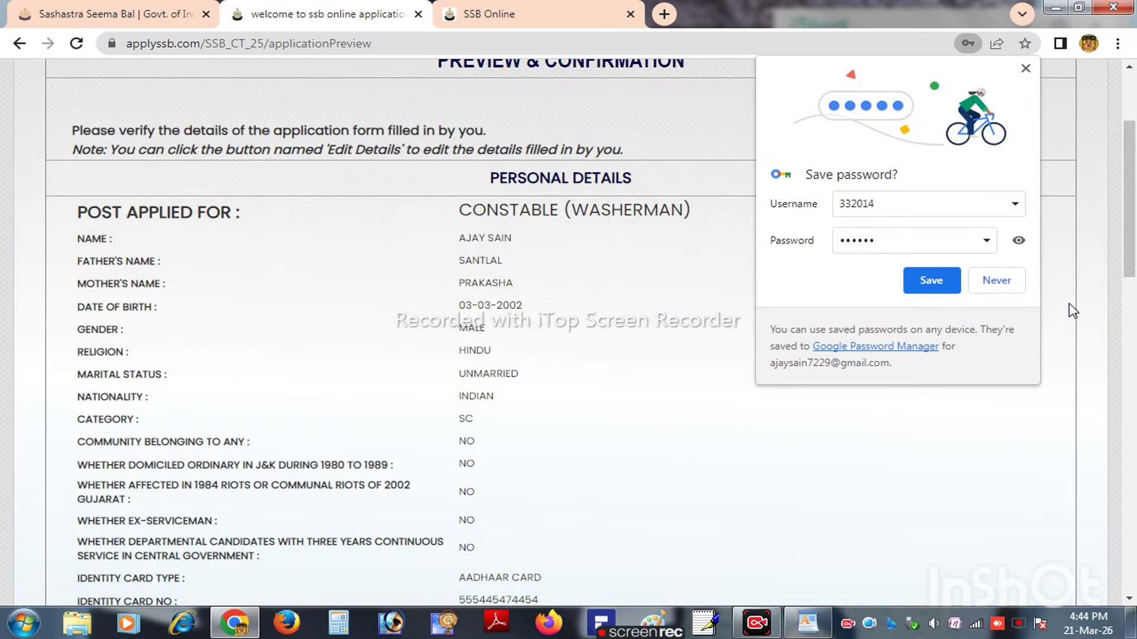
- Decline saving the password, tick the post declaration, enter the captcha, and confirm submission
left_click(997, 280)
scroll(241, 533, "down", 15)
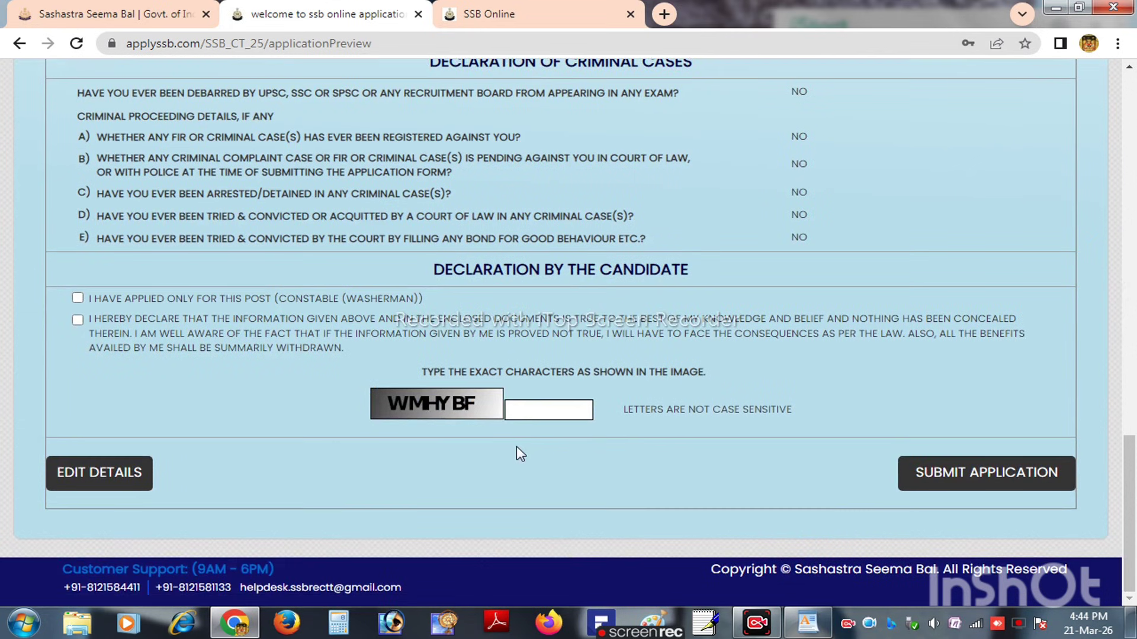
left_click(80, 299)
left_click(534, 413)
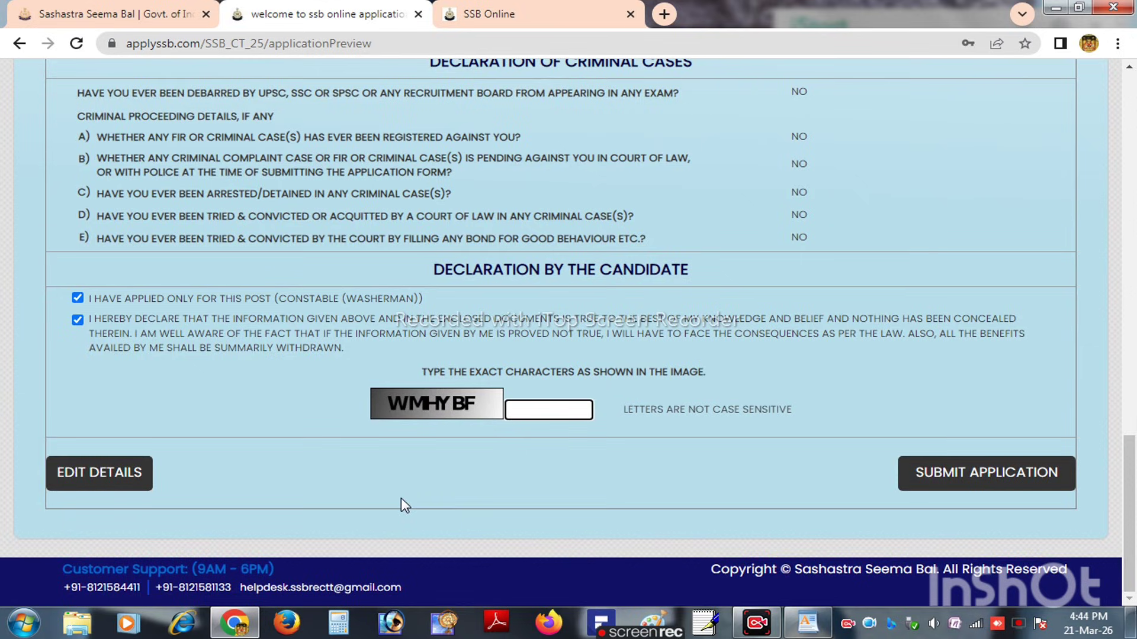
type("WMHYBF")
left_click(1045, 479)
left_click(673, 137)
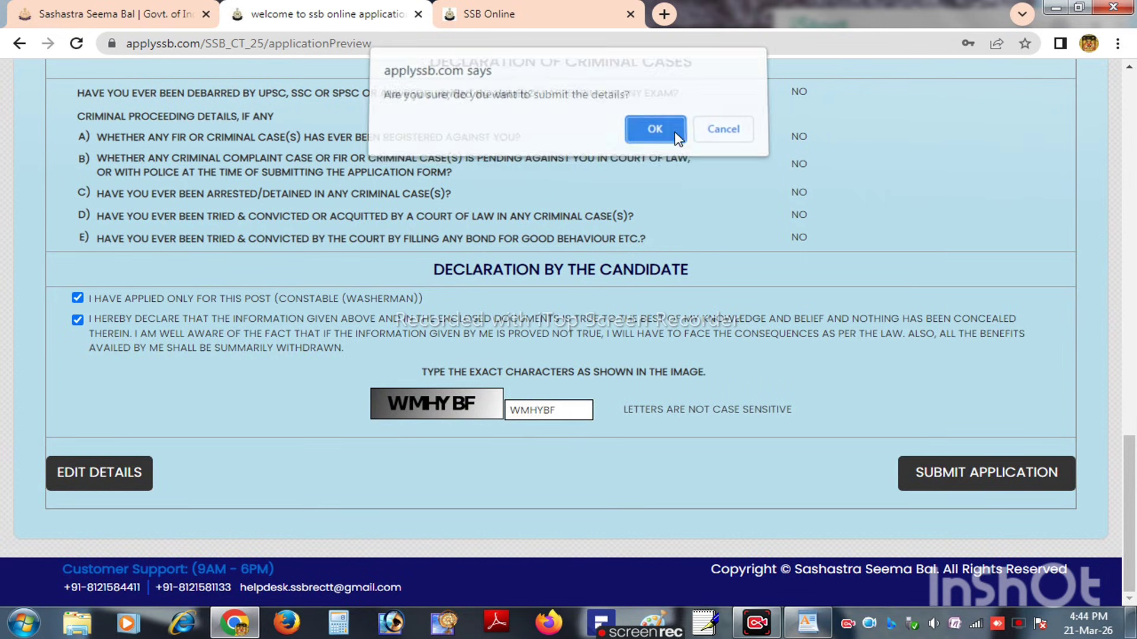
left_click(655, 138)
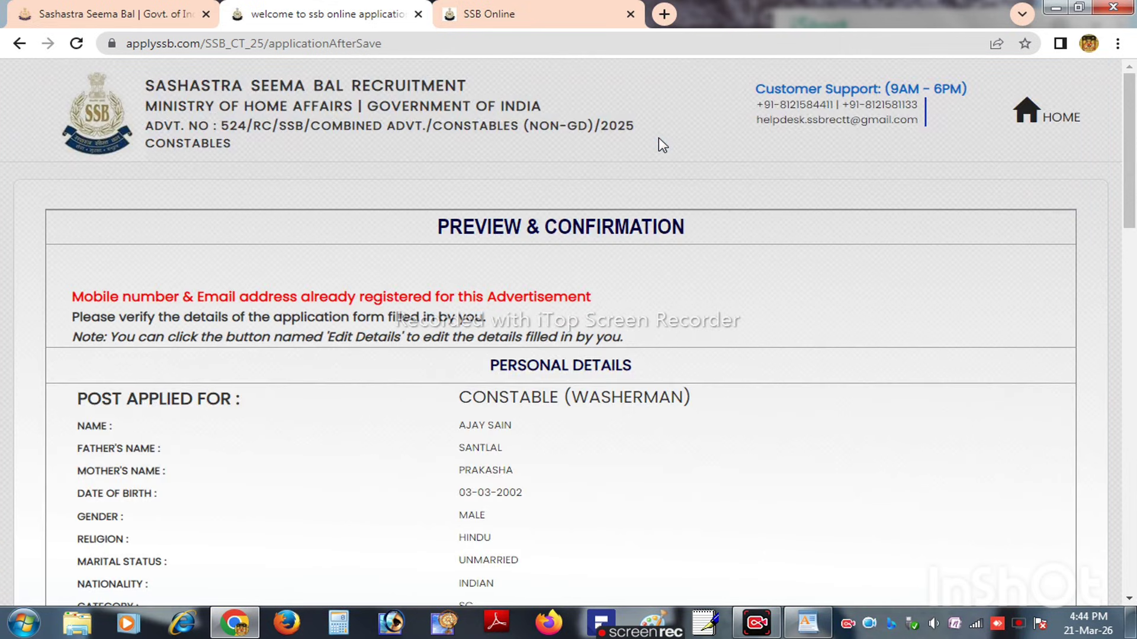
- Tick the only-this-post and truthfulness declarations again on the preview page
scroll(439, 193, "down", 4)
scroll(127, 192, "up", 4)
scroll(597, 270, "down", 20)
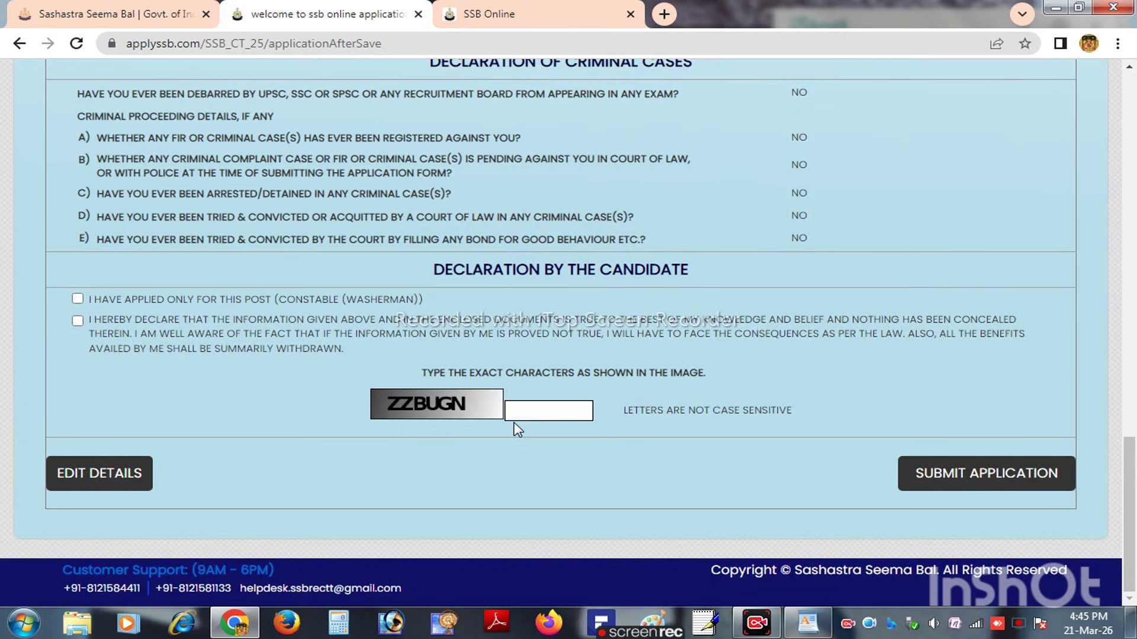
left_click(77, 301)
left_click(77, 321)
- Note the mobile number, 100 and 200 below the password in WordPad, then close without saving
left_click(804, 620)
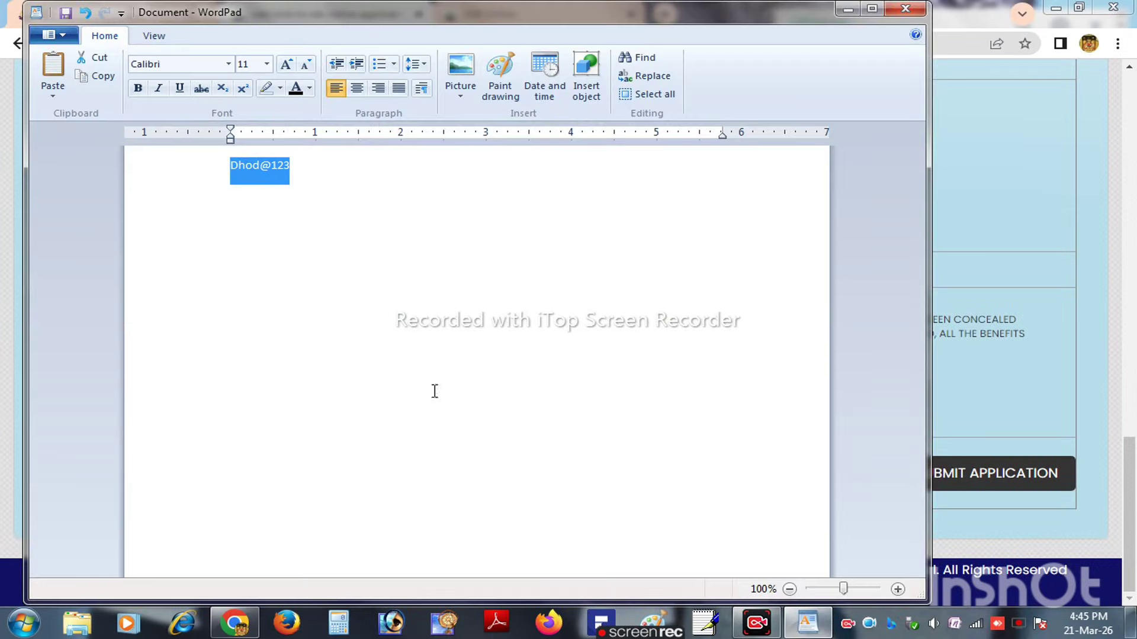
left_click(316, 176)
key("Return")
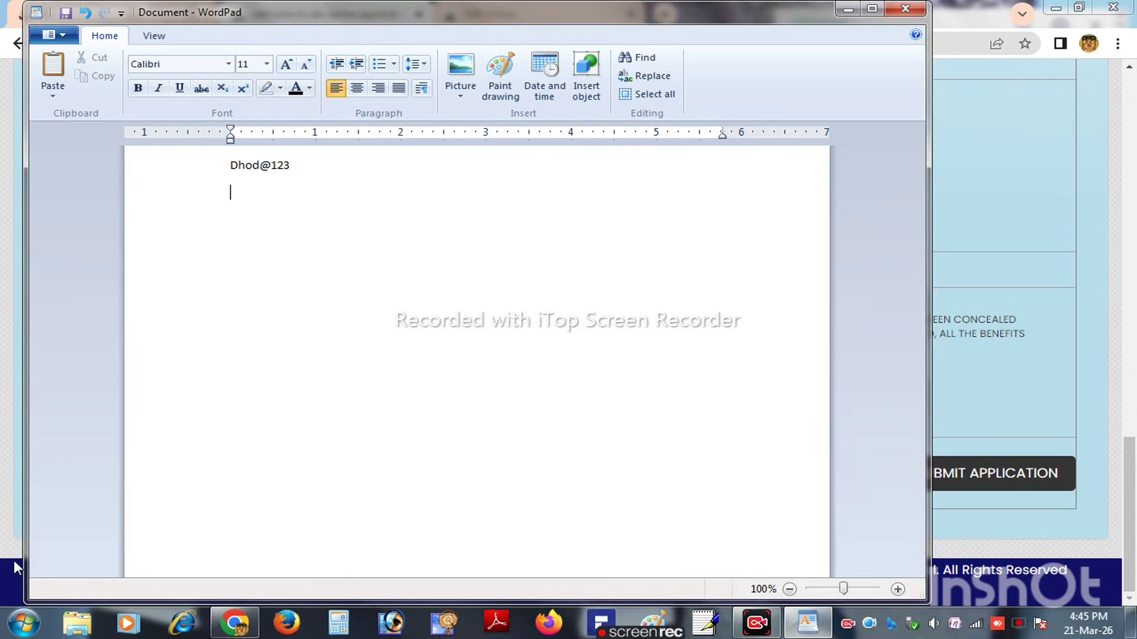
type(" 100")
key("BackSpace")
key("BackSpace")
key("BackSpace")
key("BackSpace")
key("Return")
type("100 ")
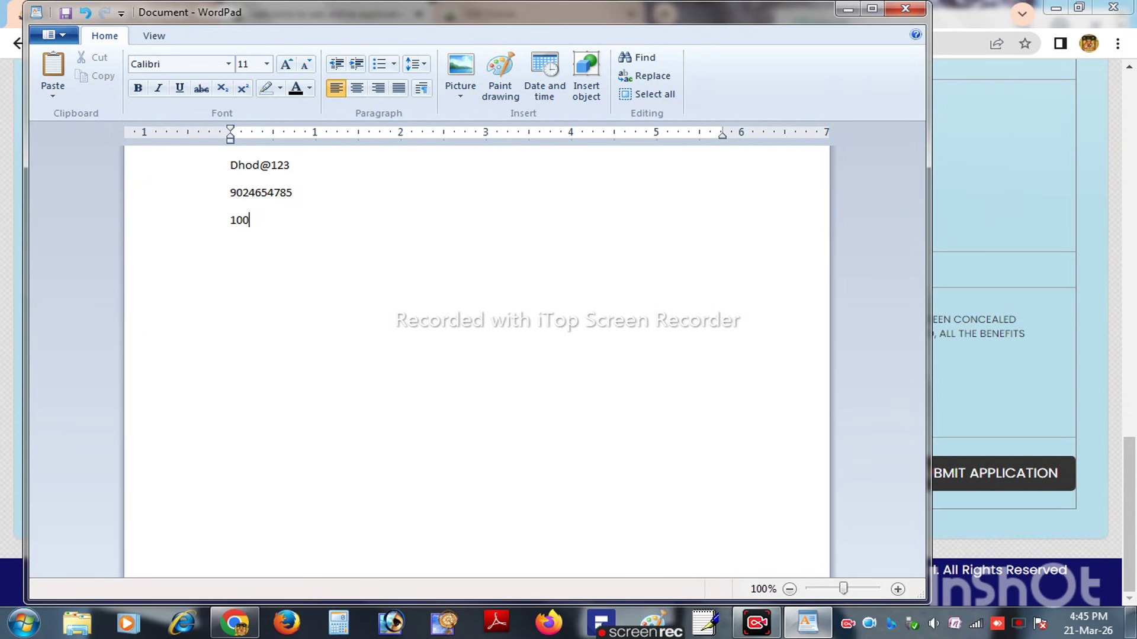
type("200")
left_click(906, 8)
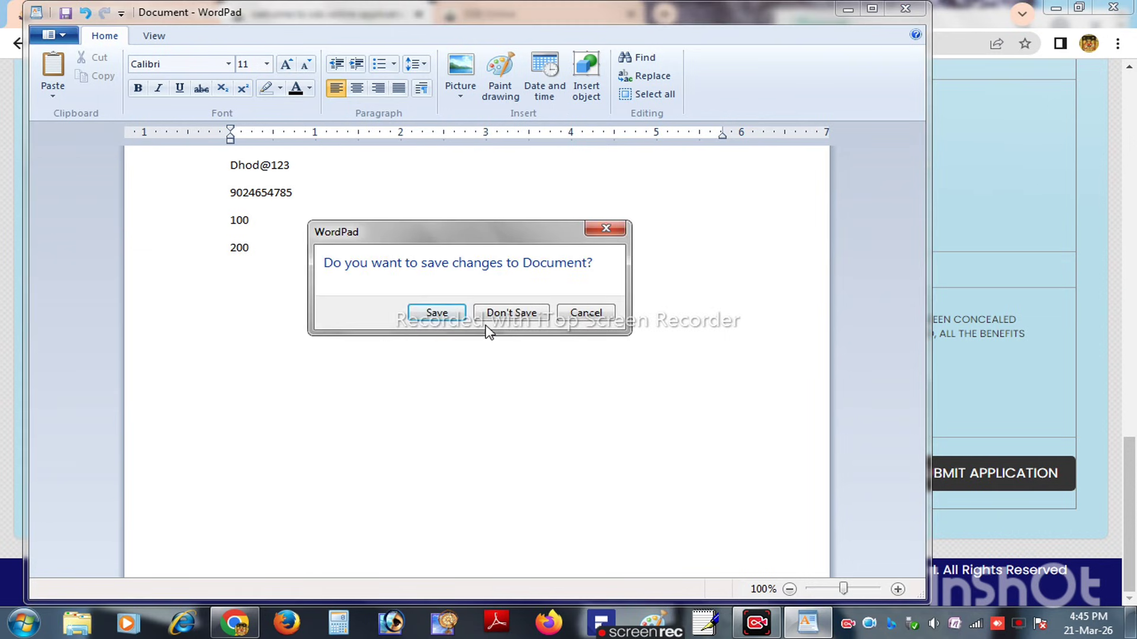
left_click(513, 313)
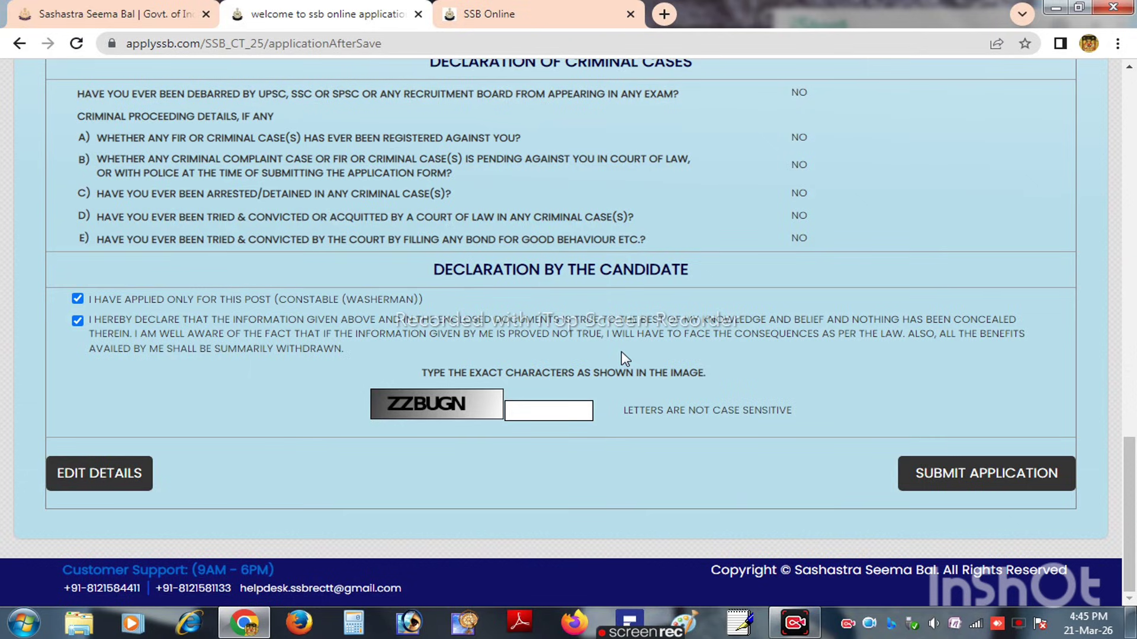